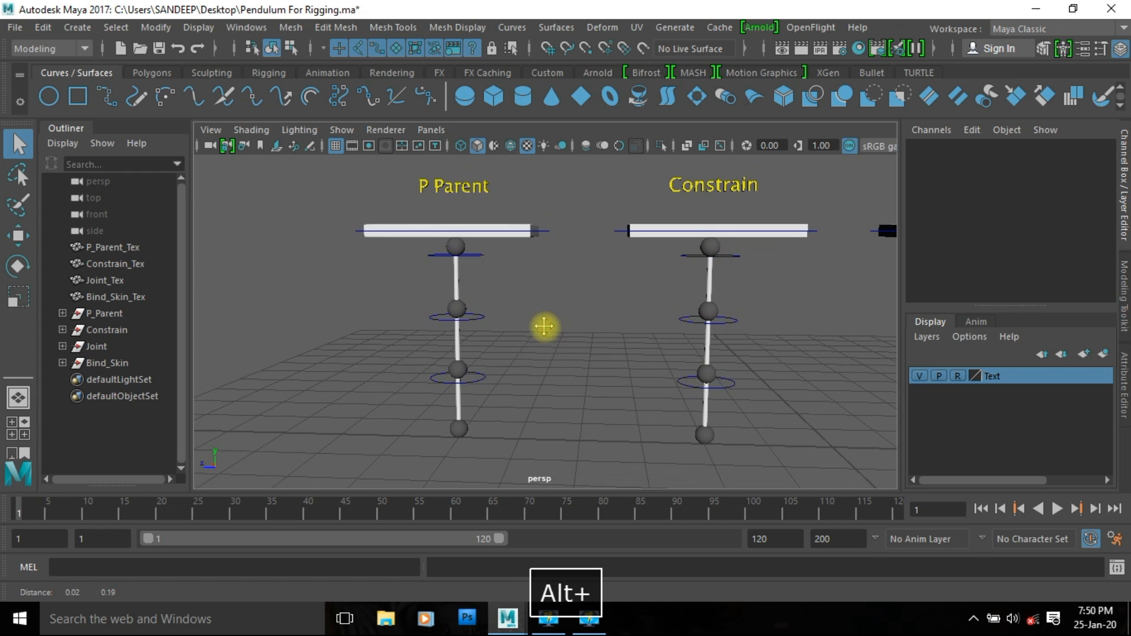
- Test-rotate the lowest segment of the P Parent pendulum about -27 degrees in X, and undo the rotation
left_click(443, 419)
key("e")
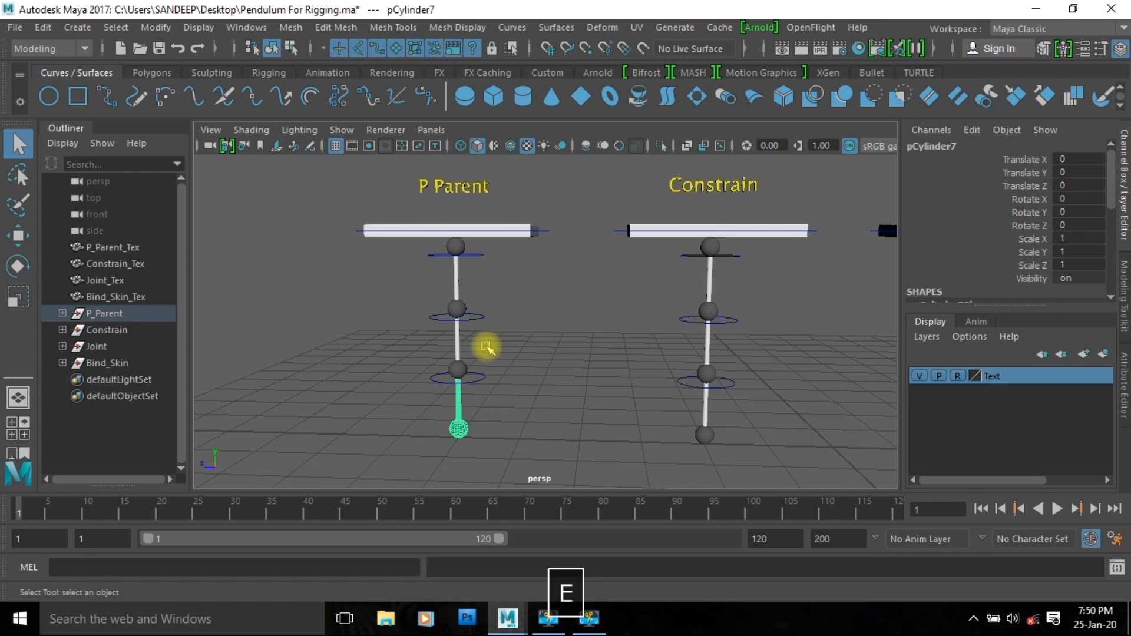
left_click_drag(511, 326, 518, 369)
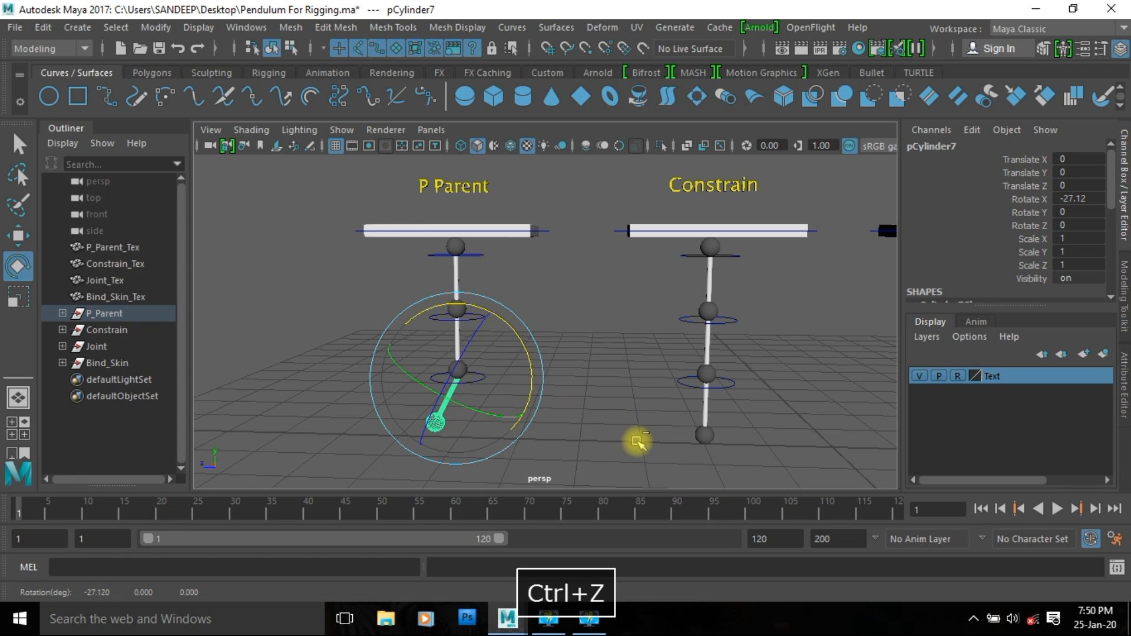
key("ctrl+z")
- Parent the lowest segment of the P Parent pendulum to the control circle at its pivot
left_click_drag(511, 430, 619, 346, "alt")
left_click(618, 346)
key("q")
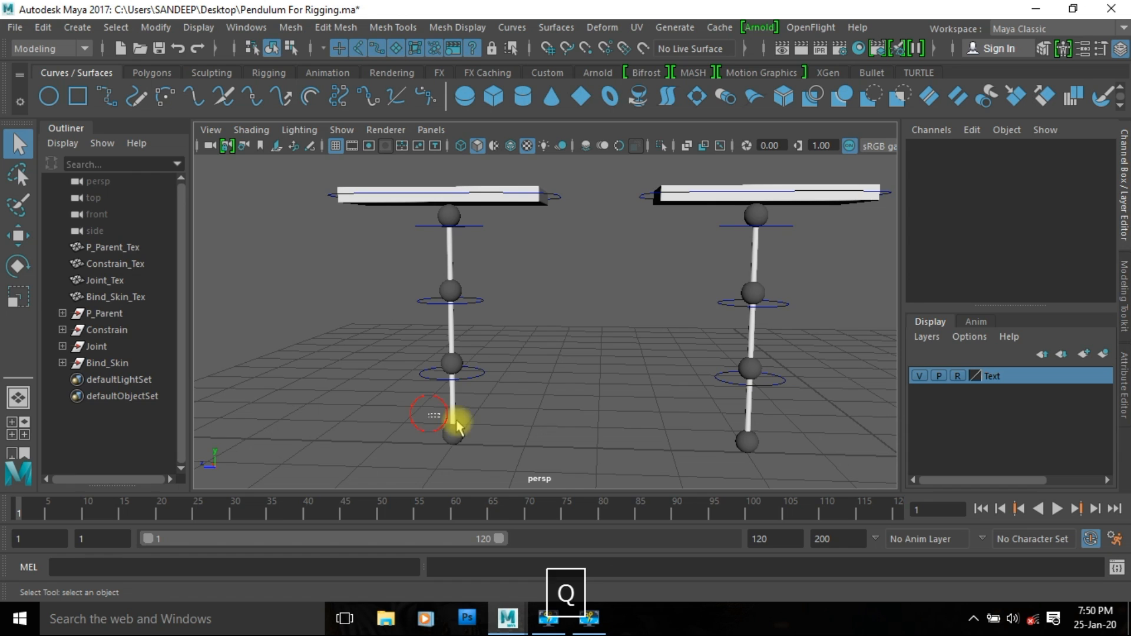
left_click(452, 419)
left_click_drag(479, 366, 484, 393, "shift")
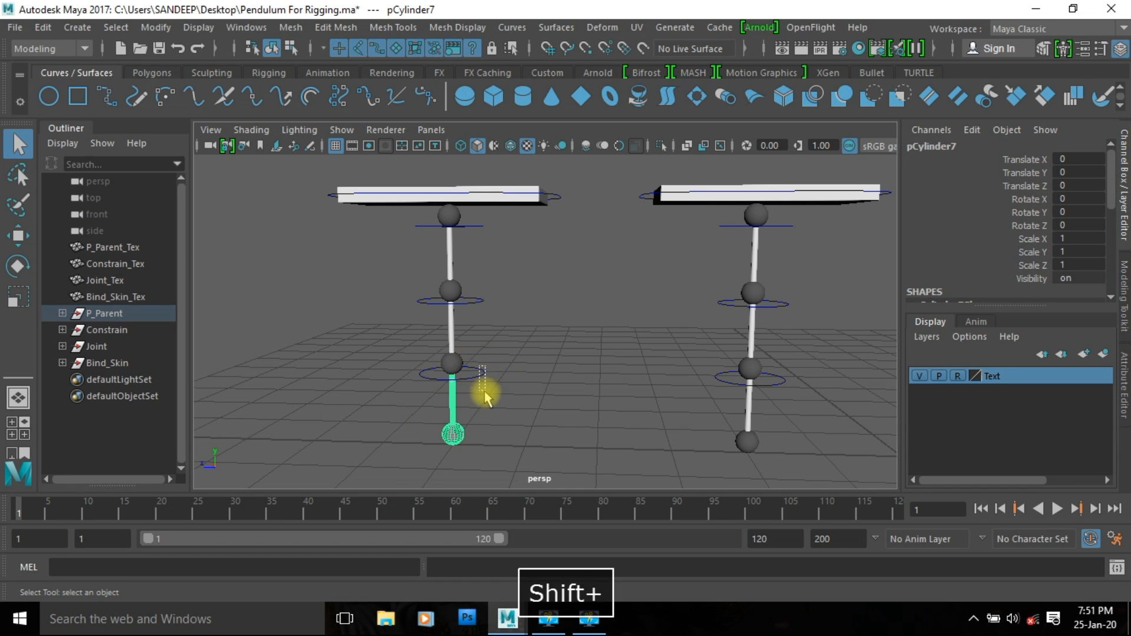
key("p")
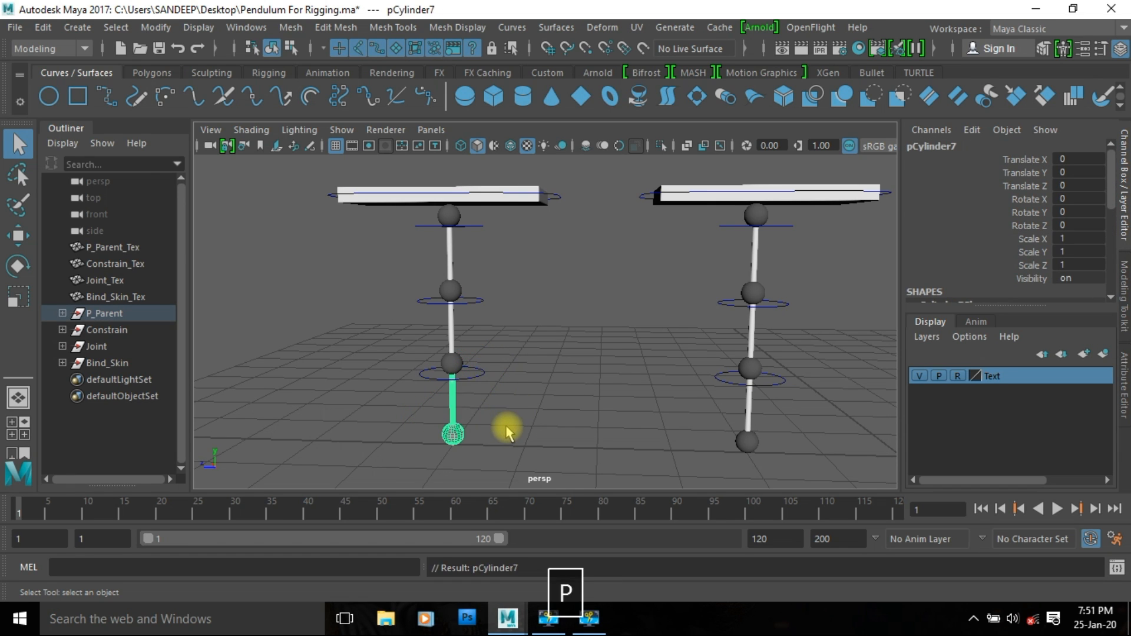
- Parent the middle and upper segments of the P Parent pendulum to their own control circles
left_click_drag(422, 327, 473, 330)
left_click_drag(475, 284, 481, 310, "shift")
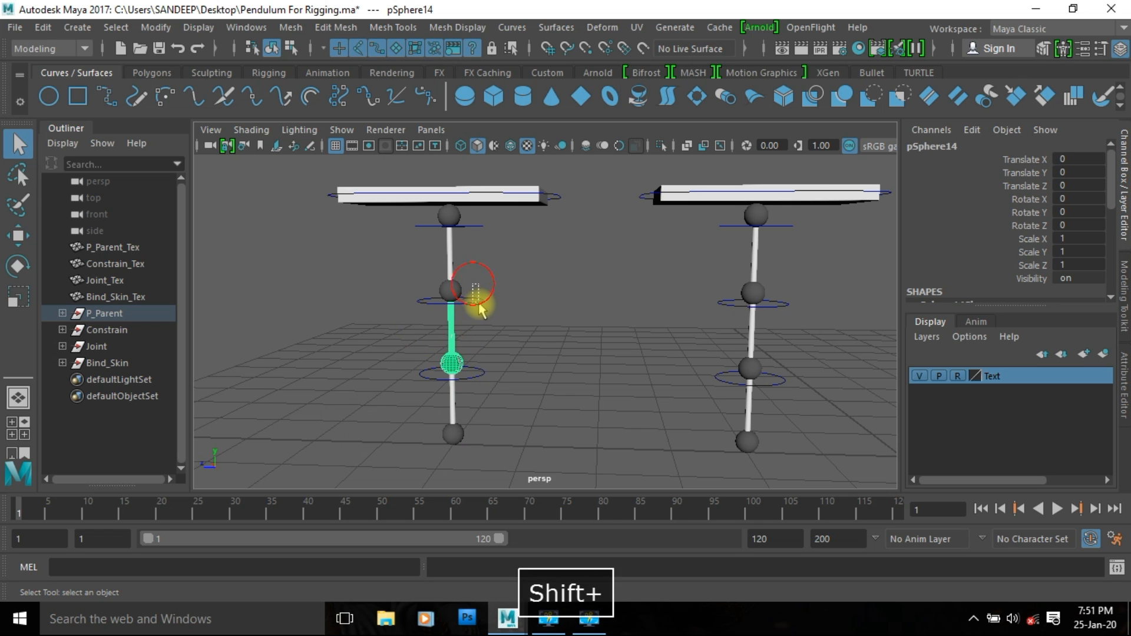
key("p")
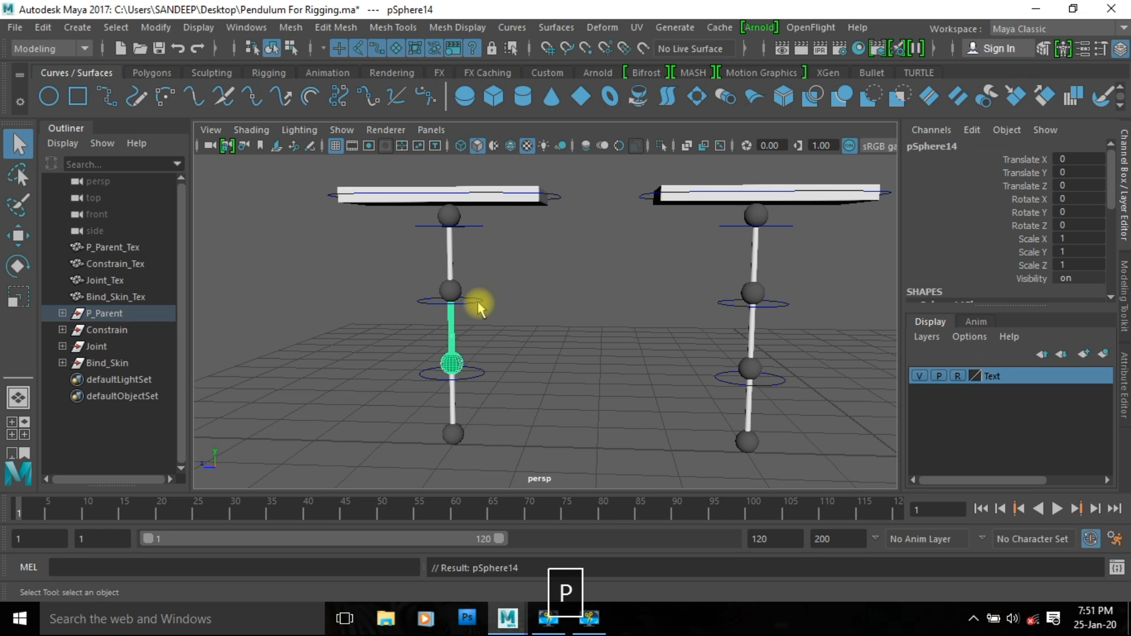
left_click_drag(437, 256, 469, 261)
left_click_drag(473, 214, 475, 226, "shift")
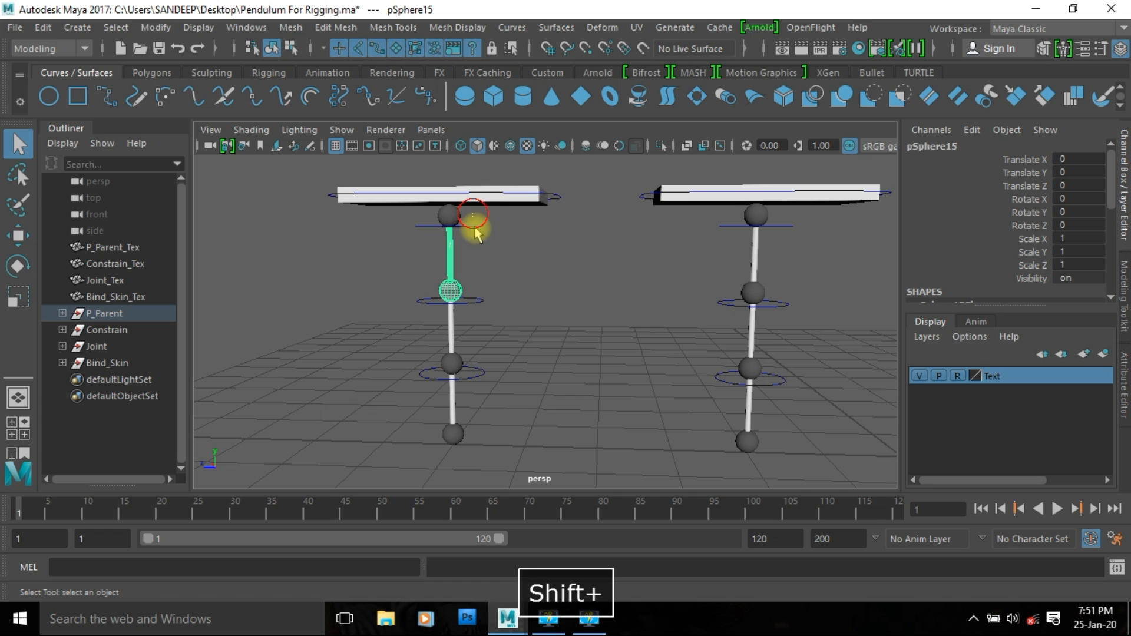
key("p")
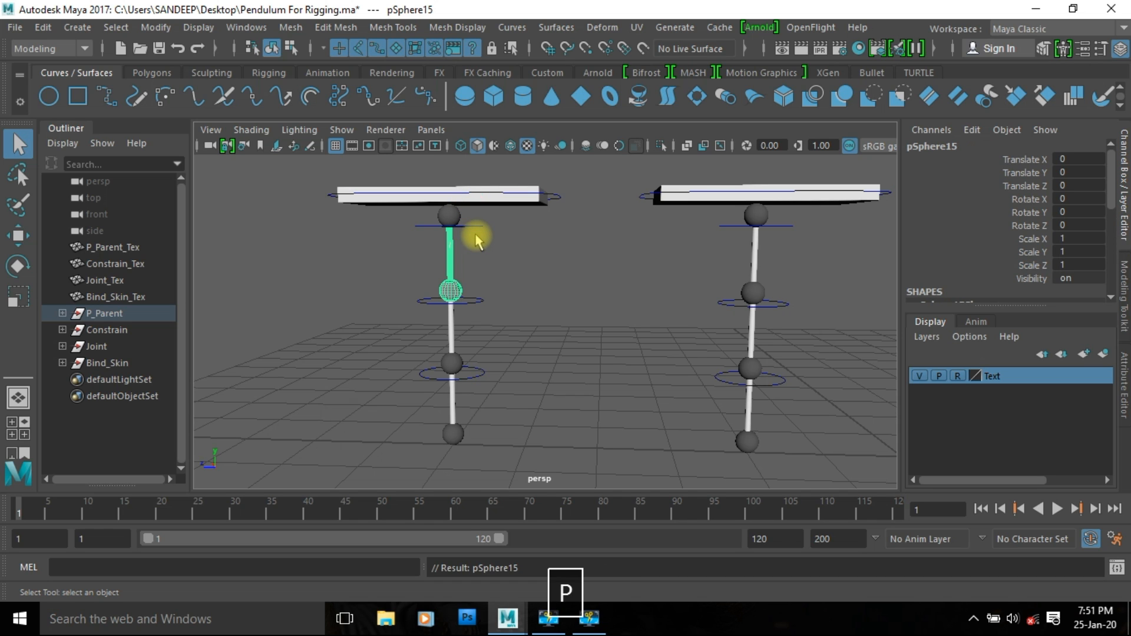
- Parent the P Parent pendulum's bar and its attached sphere to the large control circle around the bar
left_click(478, 201)
left_click(558, 196, "shift")
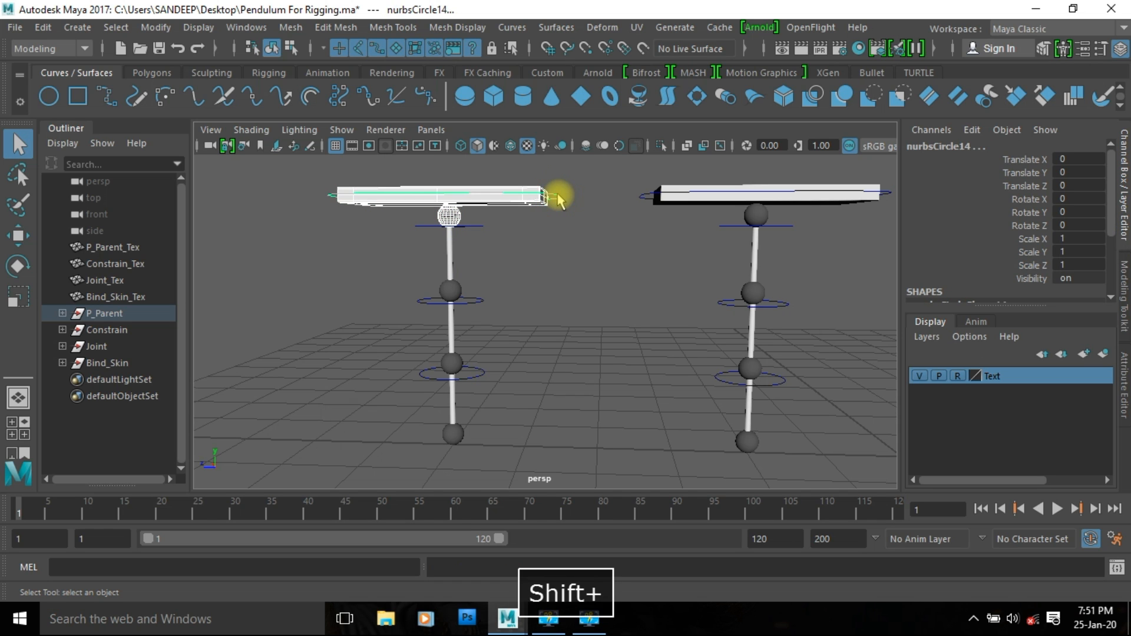
key("p")
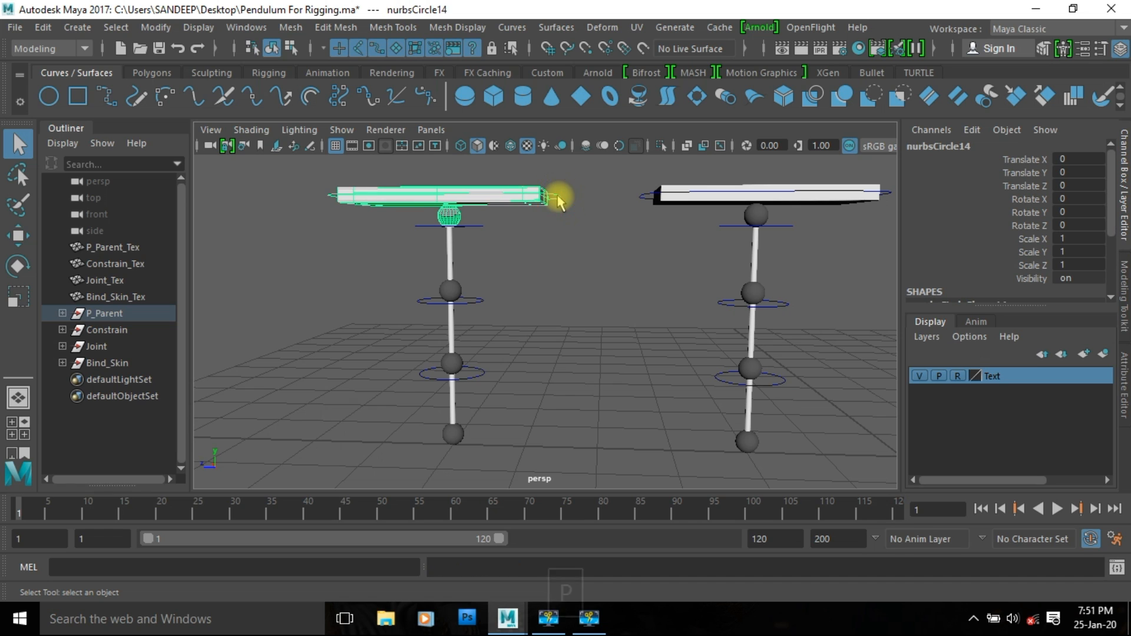
- Test-move the P Parent bar with its control circle along Z, and undo the move
key("w")
mouse_move(384, 200)
left_mouse_down()
mouse_move(303, 207)
mouse_move(444, 200)
mouse_move(371, 217)
left_mouse_up()
key("ctrl+z")
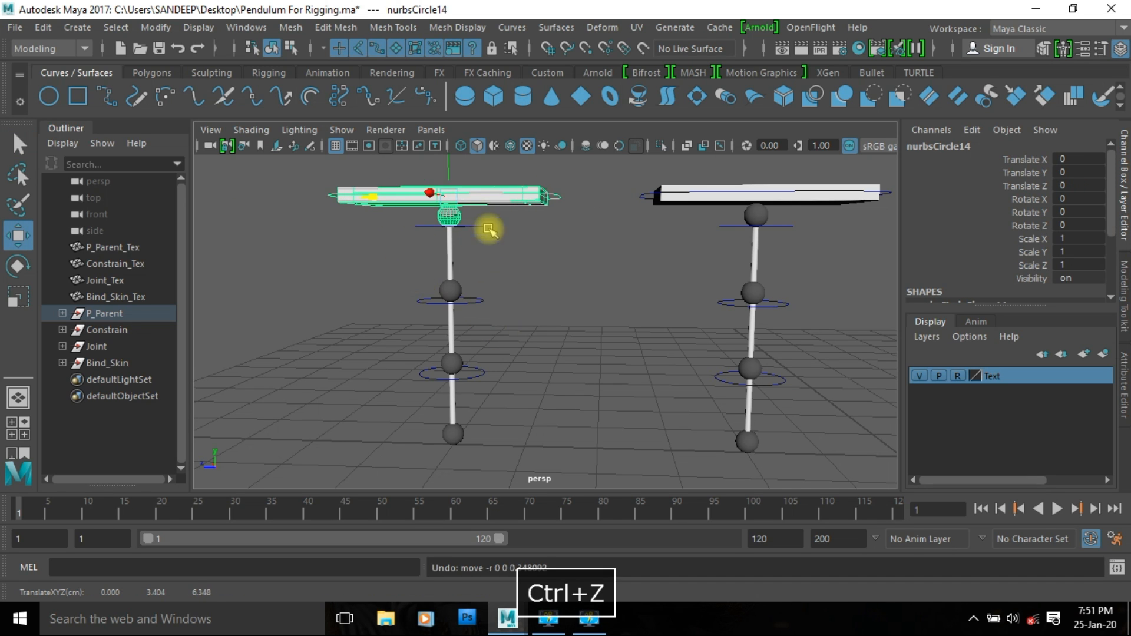
- Parent the P Parent control circles in a chain: lowest to middle, middle to upper, and upper to the bar control
left_click(482, 376)
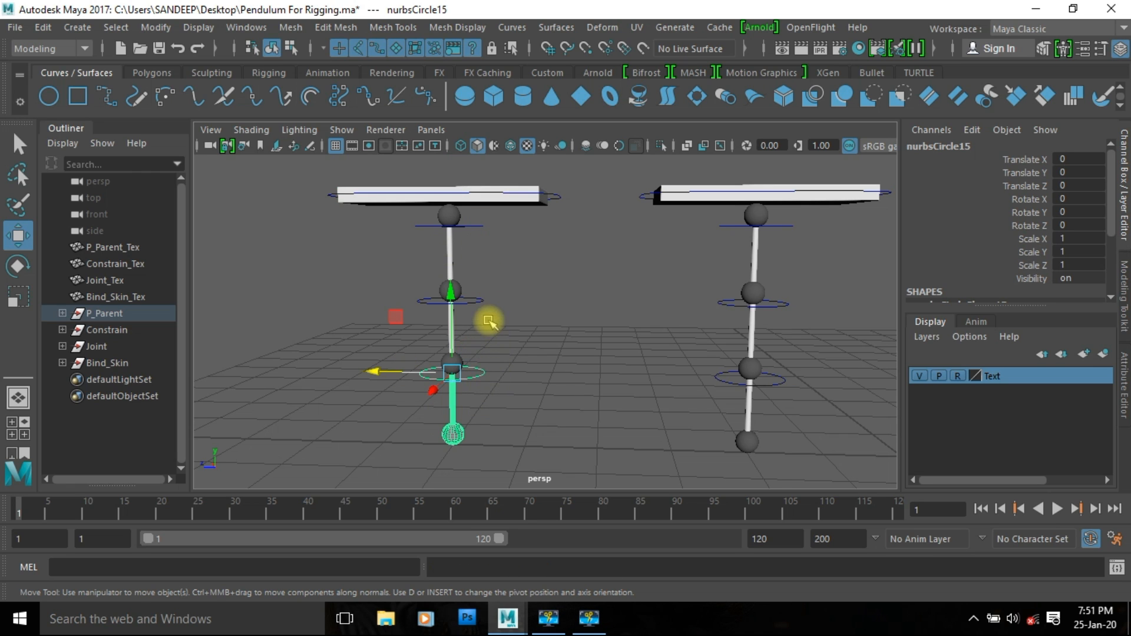
left_click(480, 301, "shift")
key("p")
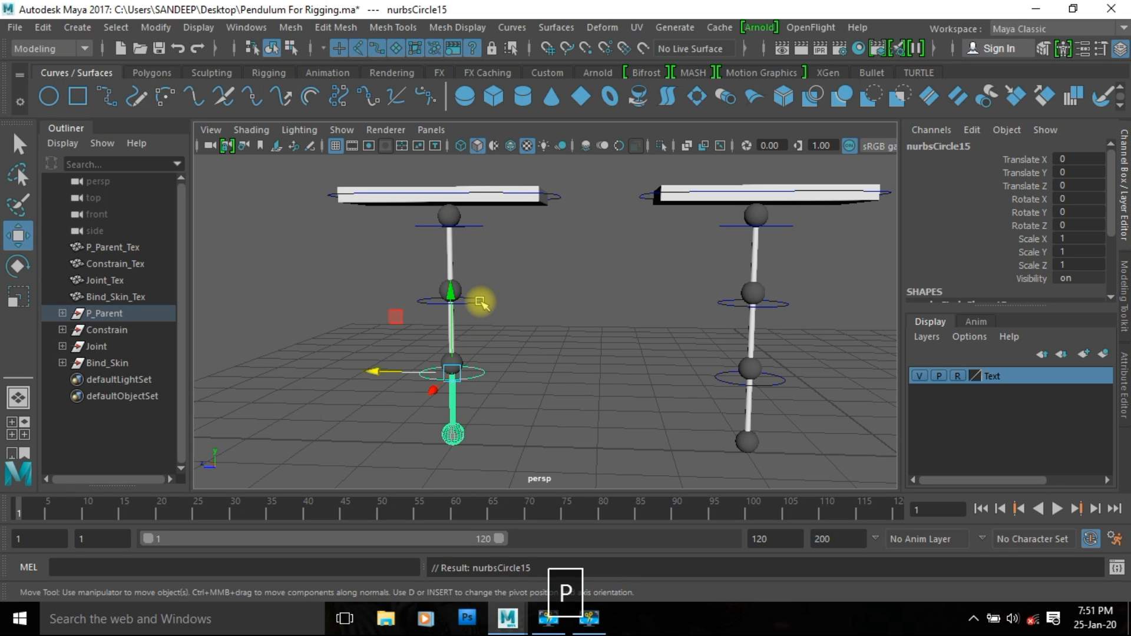
left_click(479, 227, "shift")
key("p")
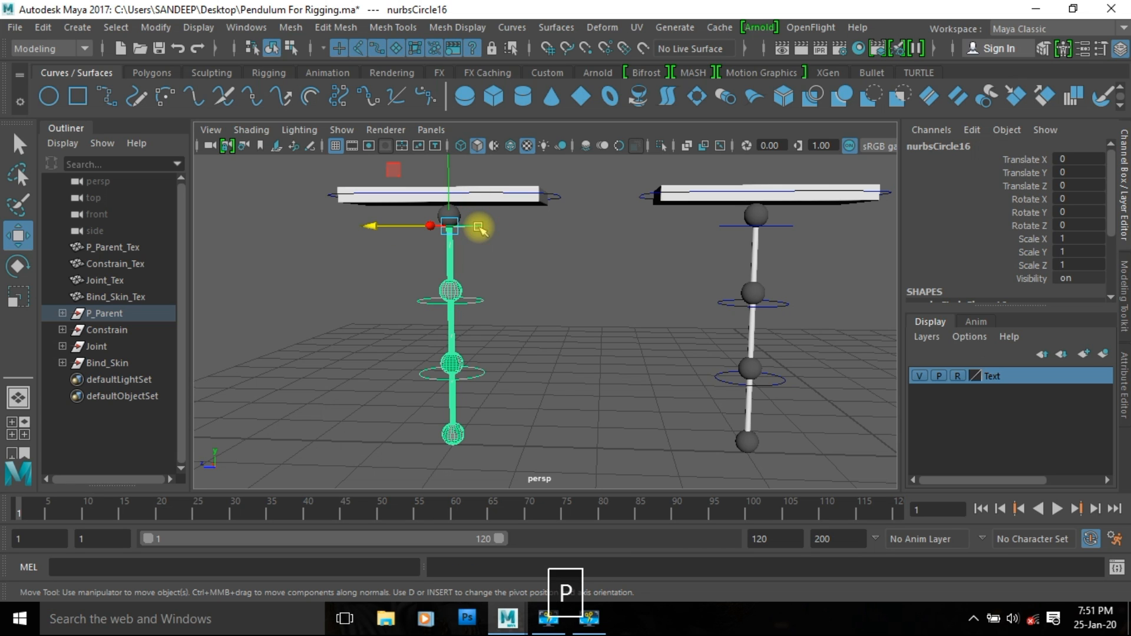
left_click(557, 196, "shift")
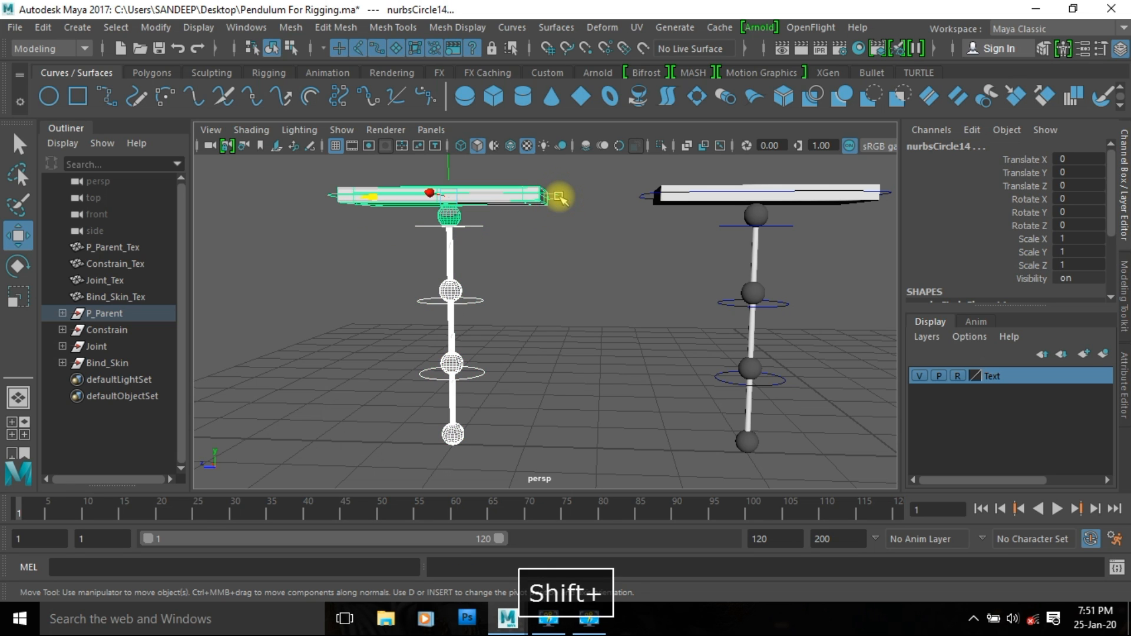
key("p")
- Test-move the whole P Parent hierarchy along Z with the bar control, and undo the move
left_click(558, 197)
left_click_drag(367, 196, 454, 260)
key("ctrl+z")
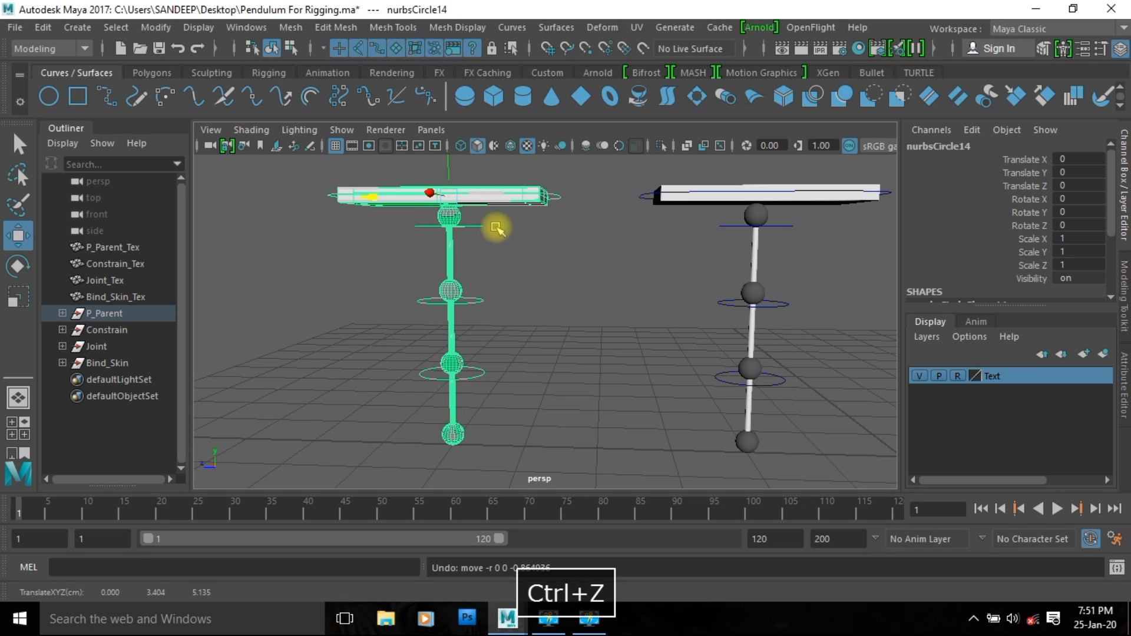
- Test-rotate the three P Parent segment controls together to bend the pendulum, and undo the rotation
left_click(473, 224)
left_click(476, 299, "shift")
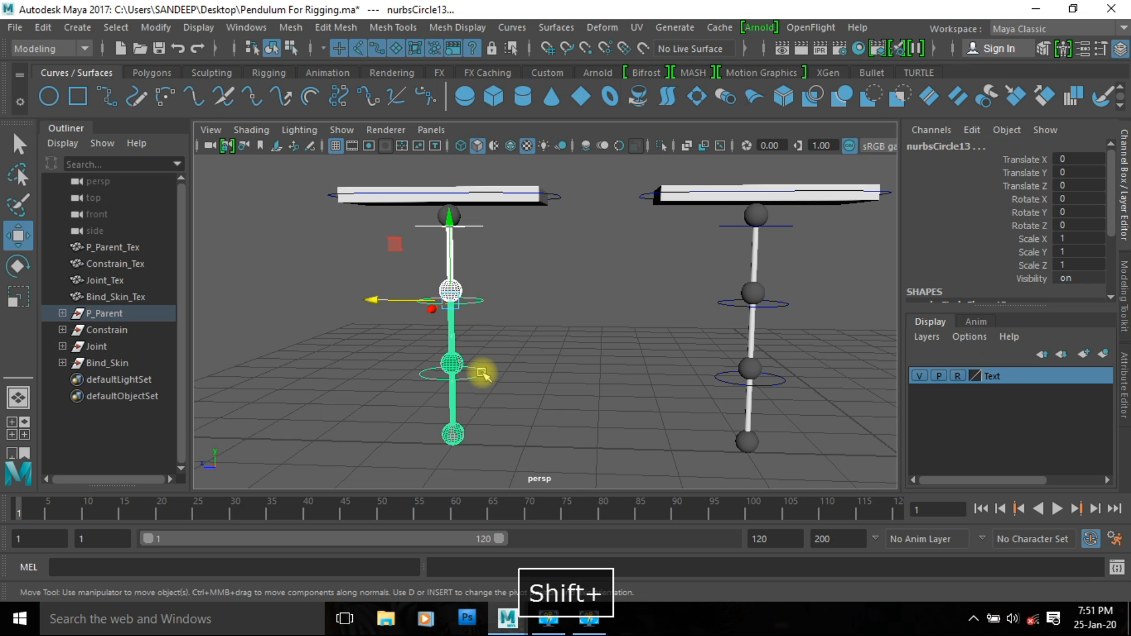
key("e")
left_click_drag(510, 315, 692, 376)
key("ctrl+z")
- Test the P Parent bar control by rotating it about 30 degrees in X and scaling it uniformly to about 1.95, undoing both
left_click(559, 197)
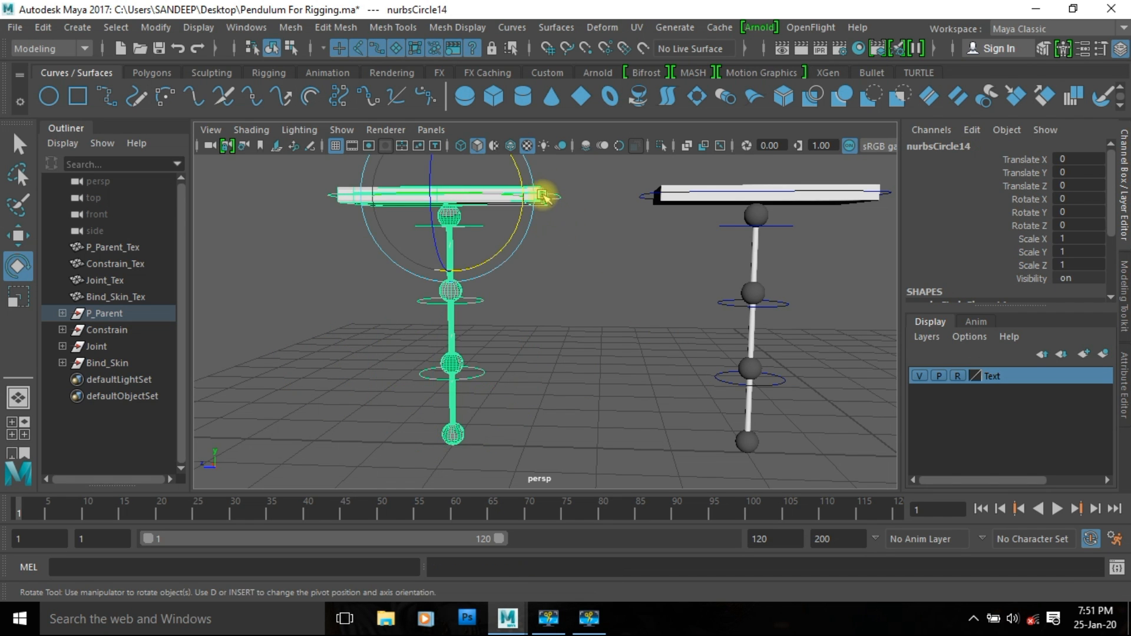
left_click_drag(521, 173, 508, 132)
key("ctrl+z")
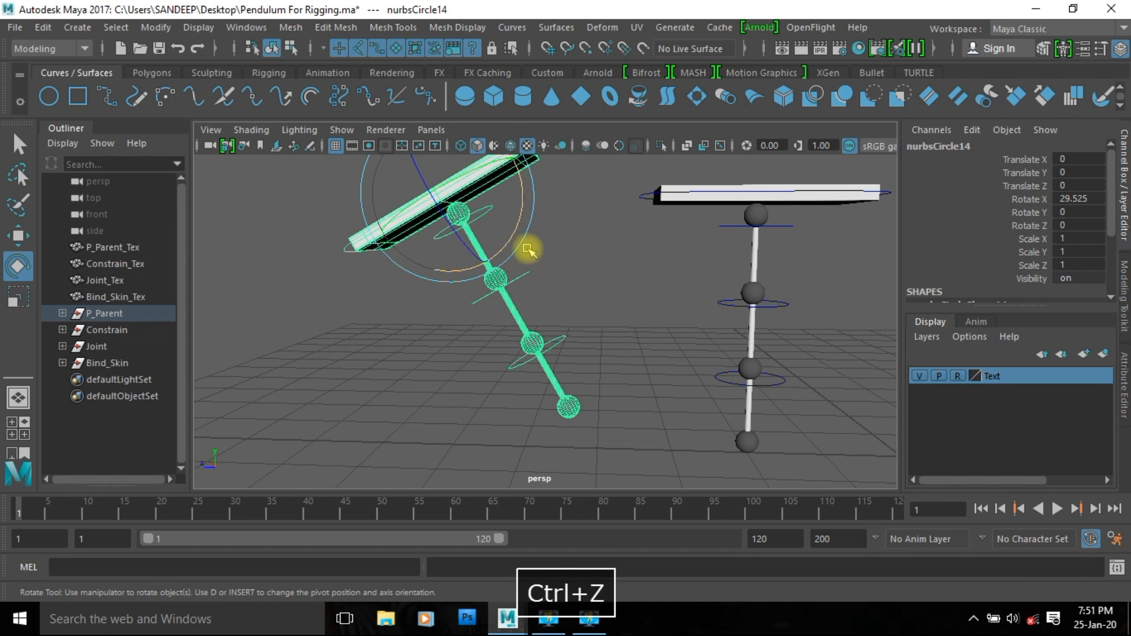
key("r")
left_click_drag(450, 207, 403, 281)
key("ctrl+z")
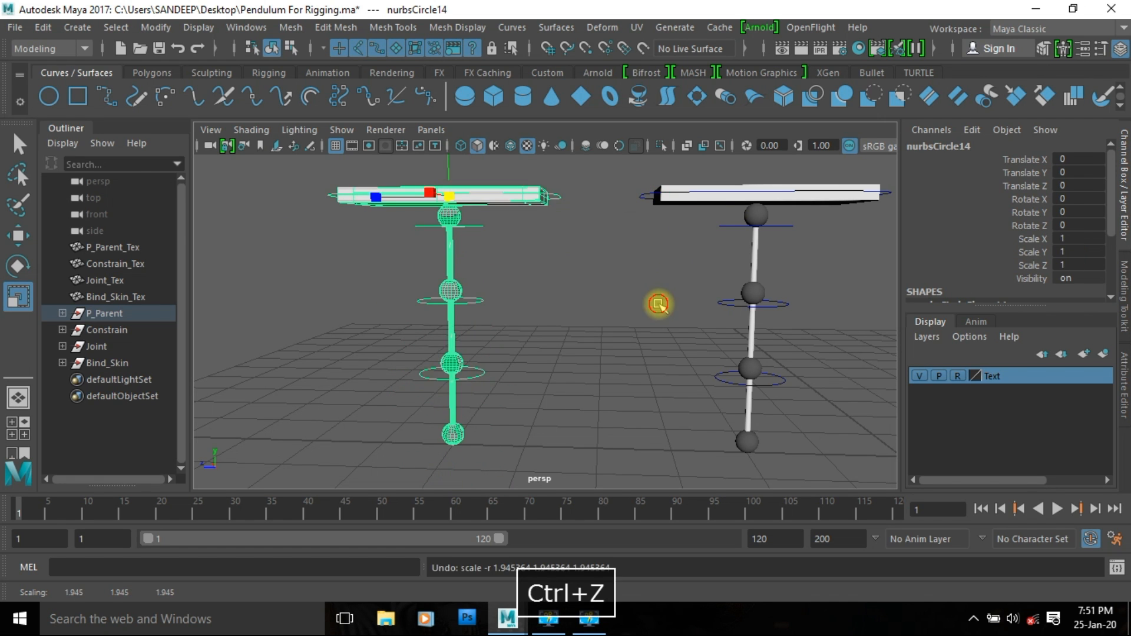
- Test-rotate the lowest control circle of the Constrain pendulum about 22 degrees in X, and undo the rotation
left_click(656, 302)
right_click_drag(774, 289, 611, 312, "alt")
middle_click_drag(611, 312, 608, 312, "alt")
right_click_drag(608, 312, 525, 197, "alt")
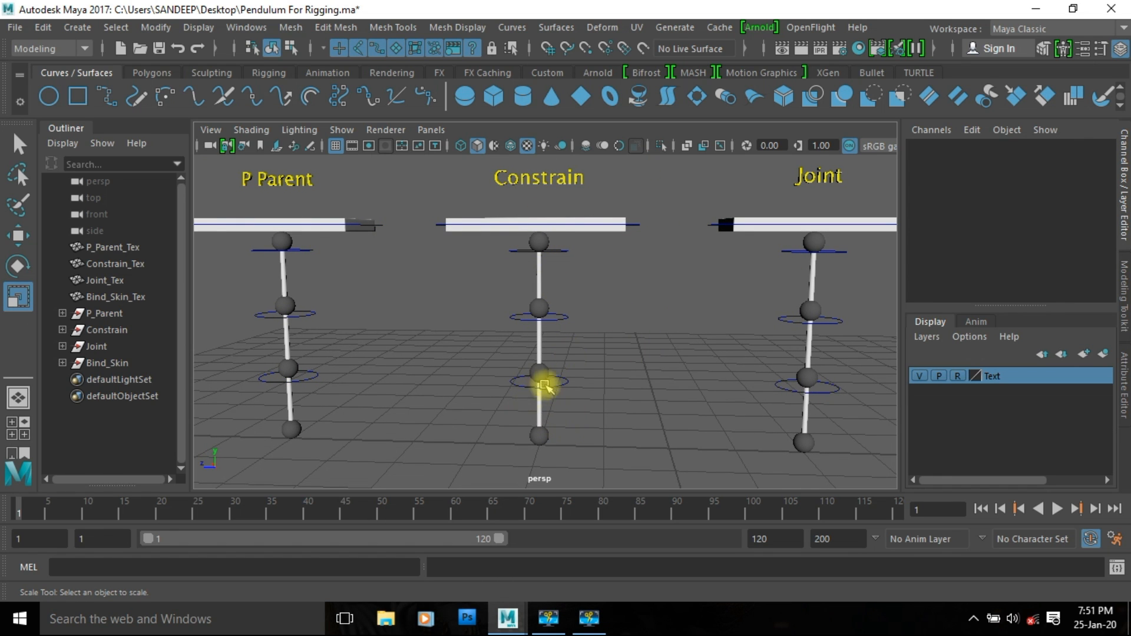
left_click_drag(556, 377, 563, 401)
key("e")
middle_click_drag(660, 336, 666, 377)
key("ctrl+z")
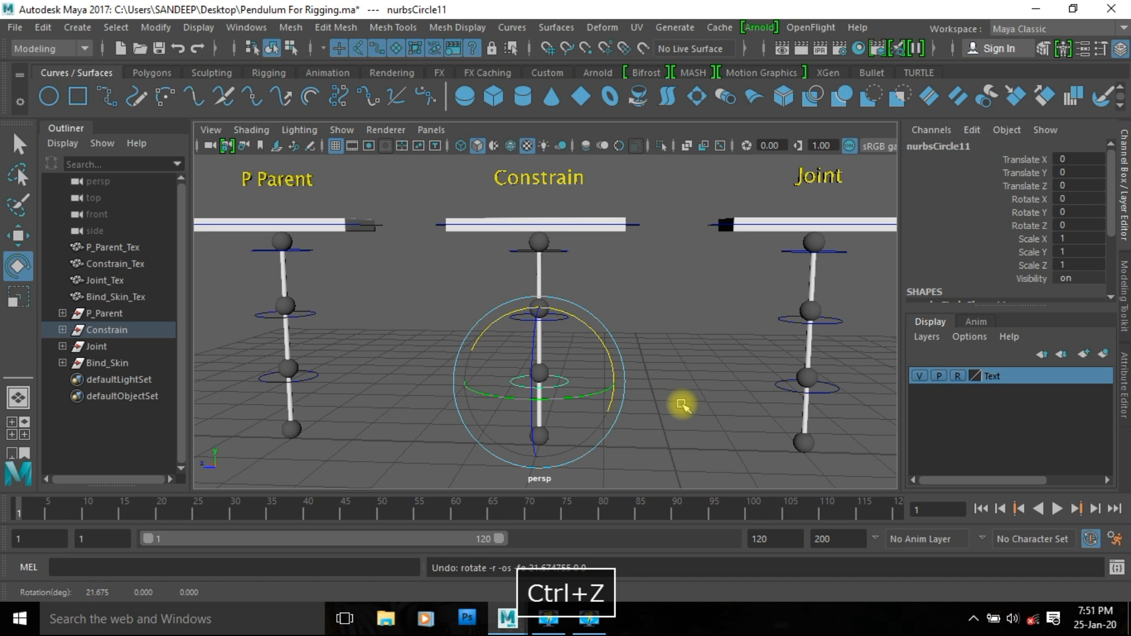
- Orient-constrain the lowest segment of the Constrain pendulum to its control circle with Maintain offset enabled
key("a")
left_click(682, 404)
right_click_drag(378, 404, 555, 397, "alt")
middle_click_drag(558, 394, 783, 362, "alt")
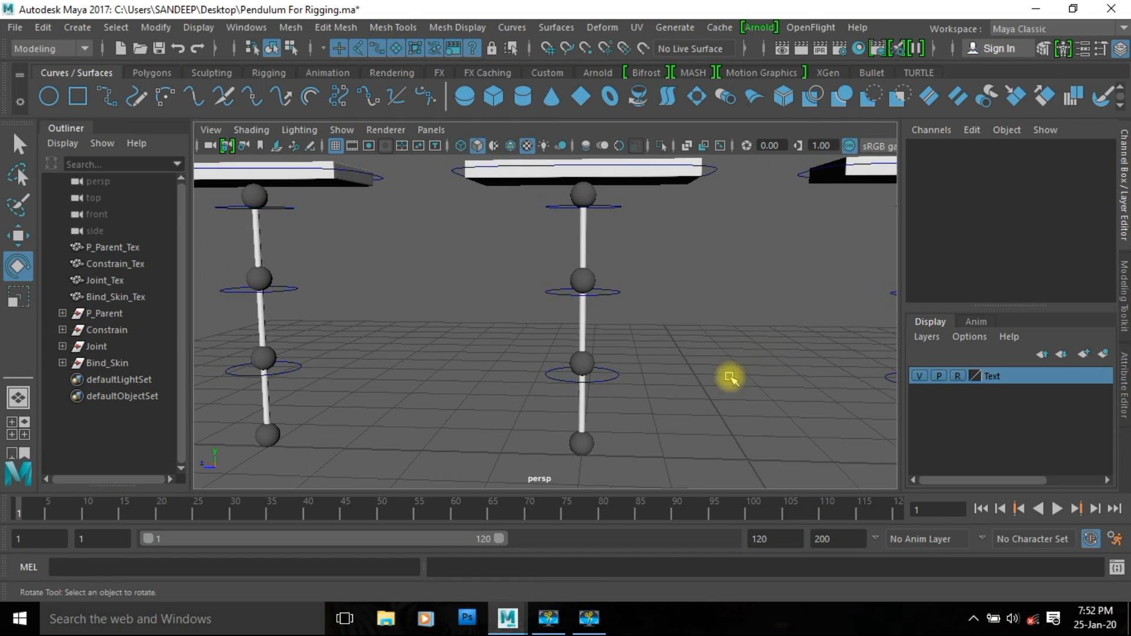
left_click(614, 367)
key("q")
left_click_drag(554, 413, 632, 418, "shift")
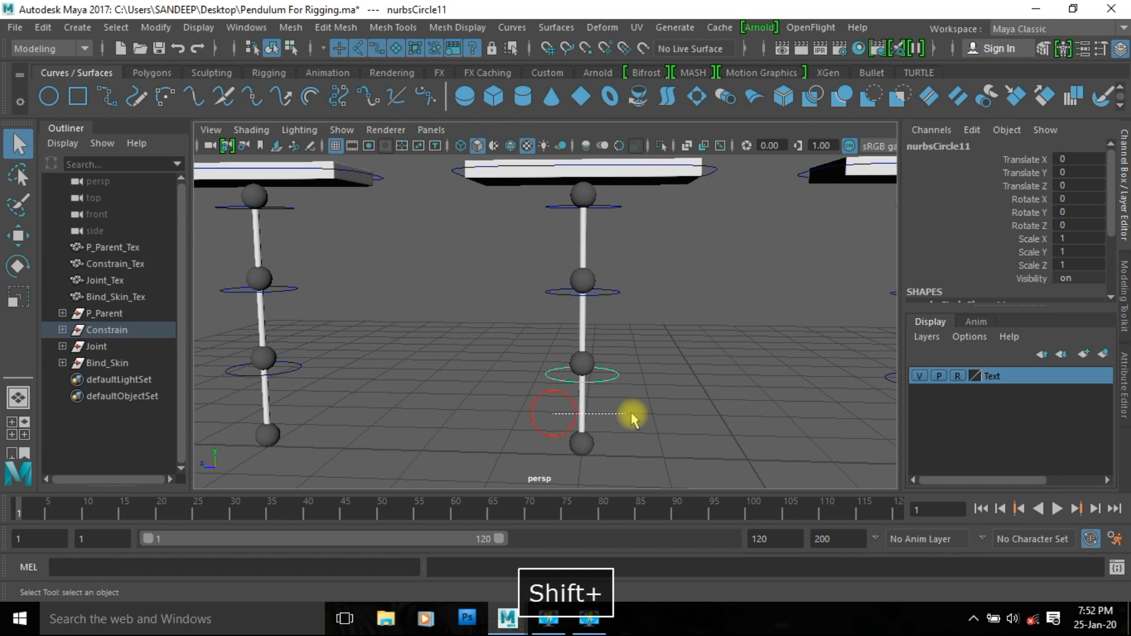
left_click(47, 49)
left_click(39, 83)
left_click(425, 27)
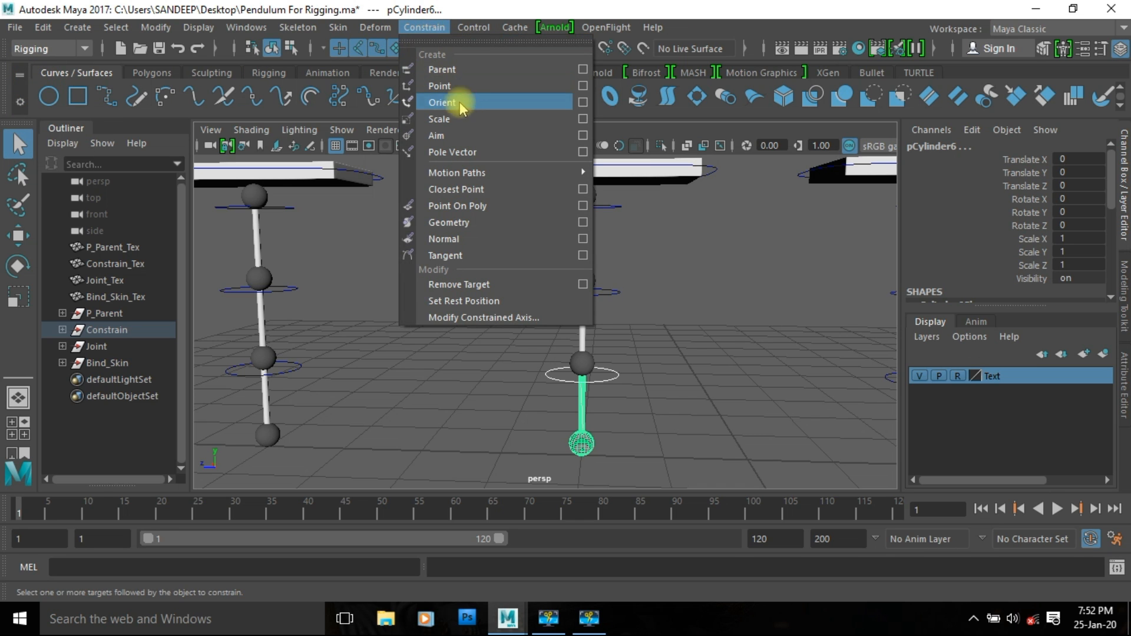
left_click(583, 102)
left_click(677, 132)
left_click(683, 160)
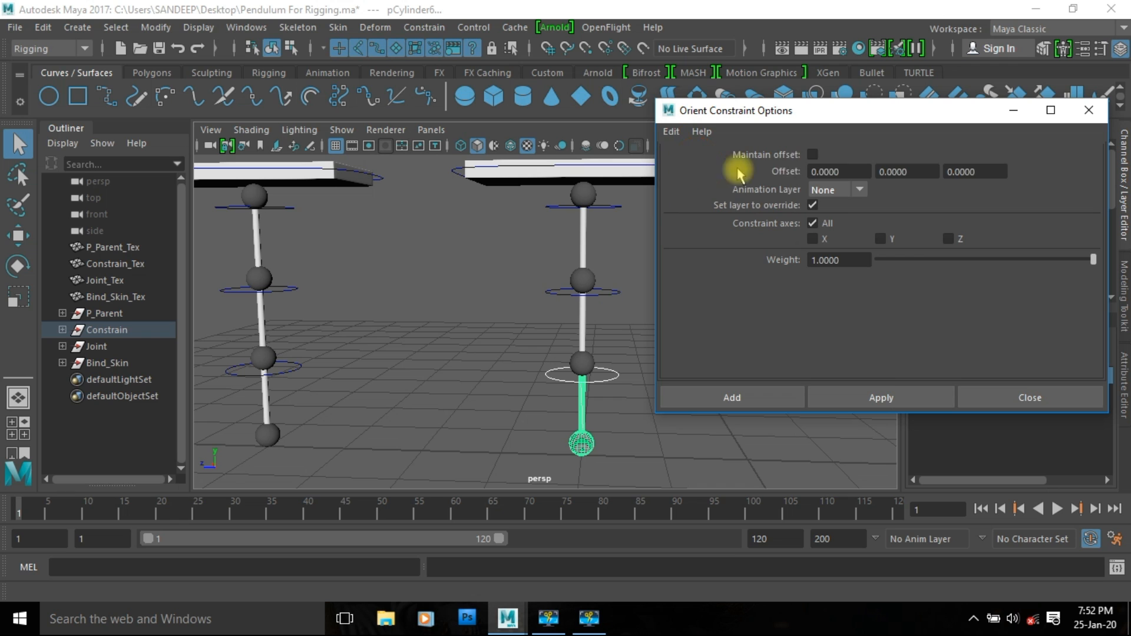
left_click(813, 155)
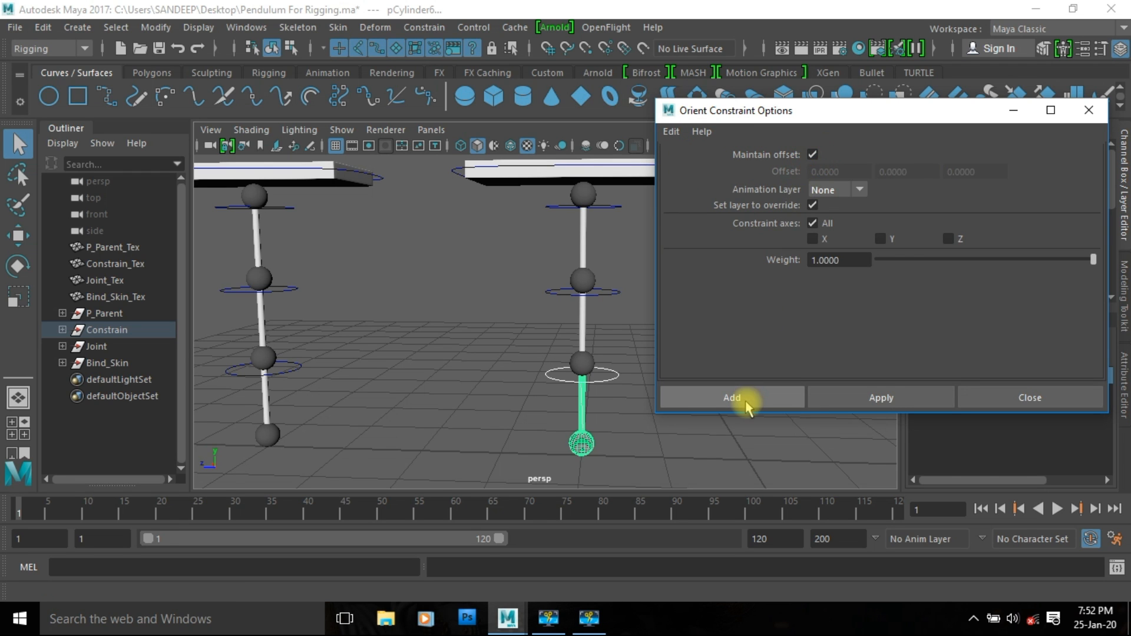
left_click(732, 398)
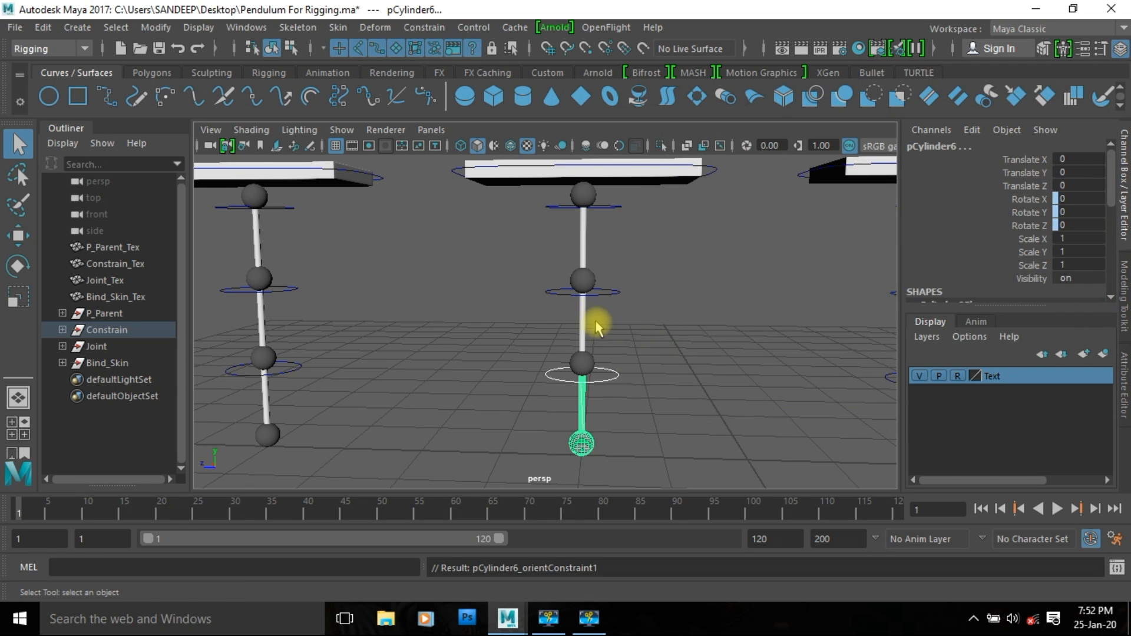
- Orient-constrain the middle and upper segments of the Constrain pendulum to their own control circles
left_click(610, 292)
left_click(582, 321, "shift")
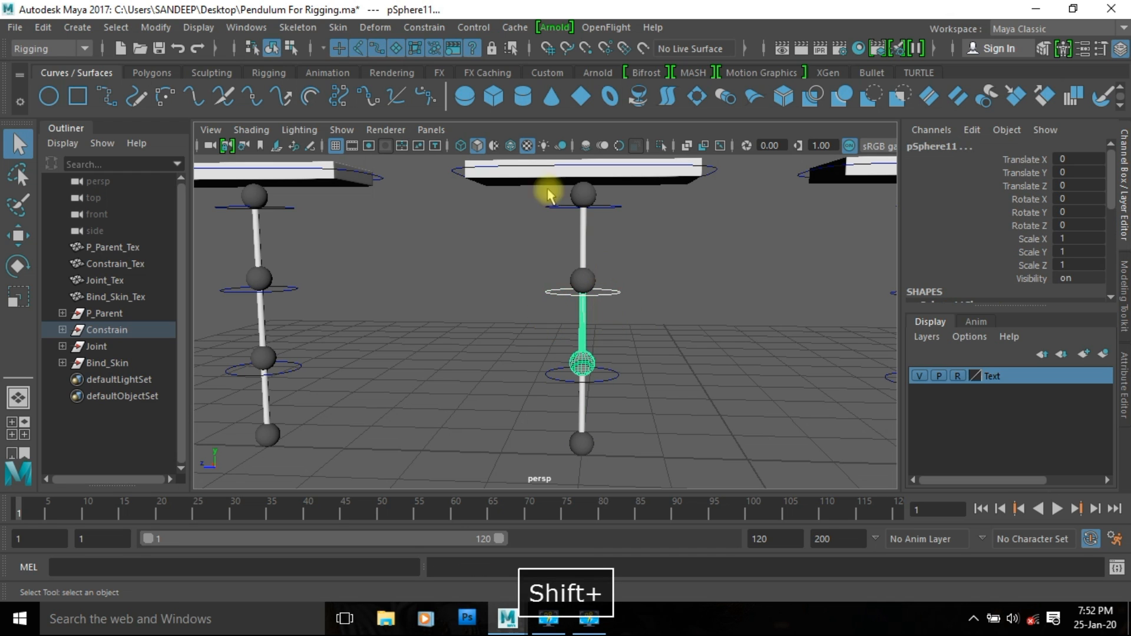
left_click(406, 27)
left_click(437, 100)
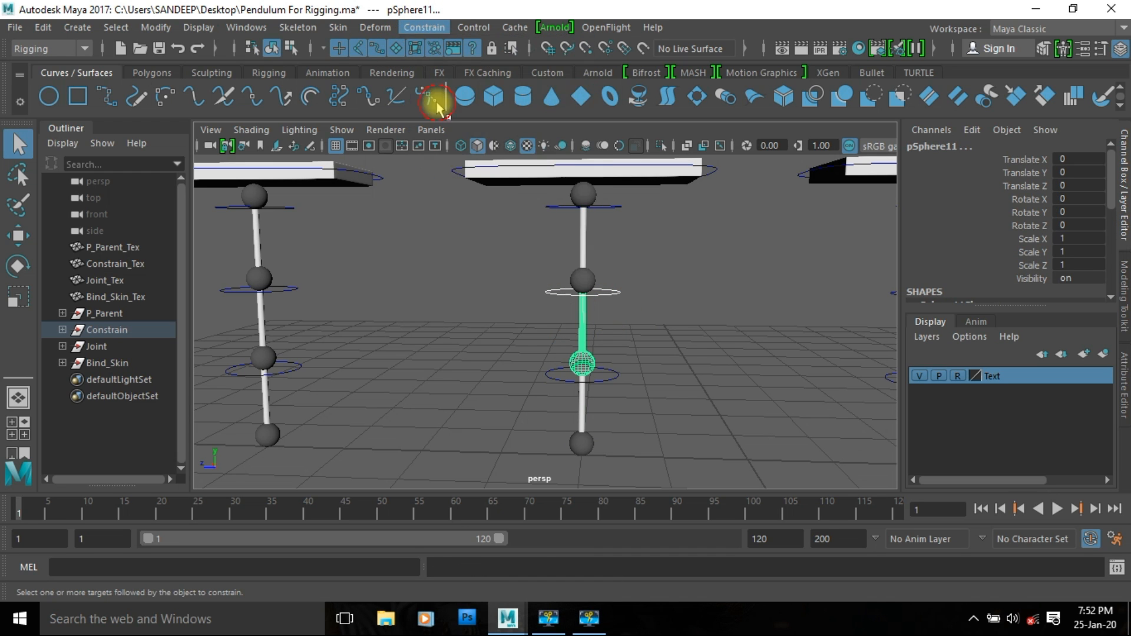
left_click(611, 219)
left_click(611, 208)
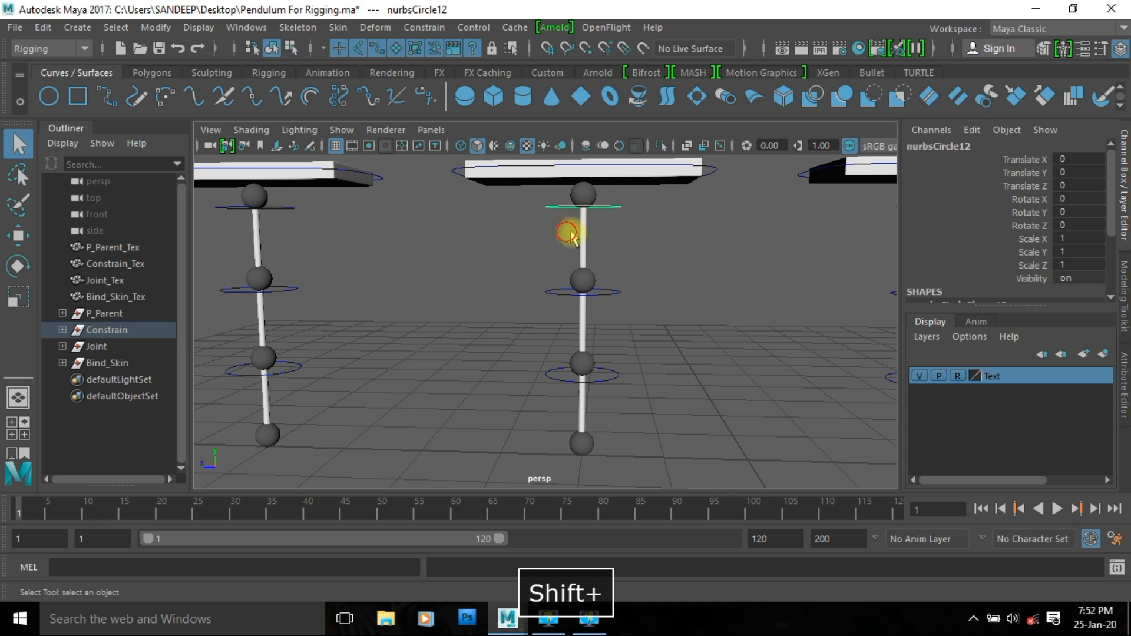
left_click(422, 27)
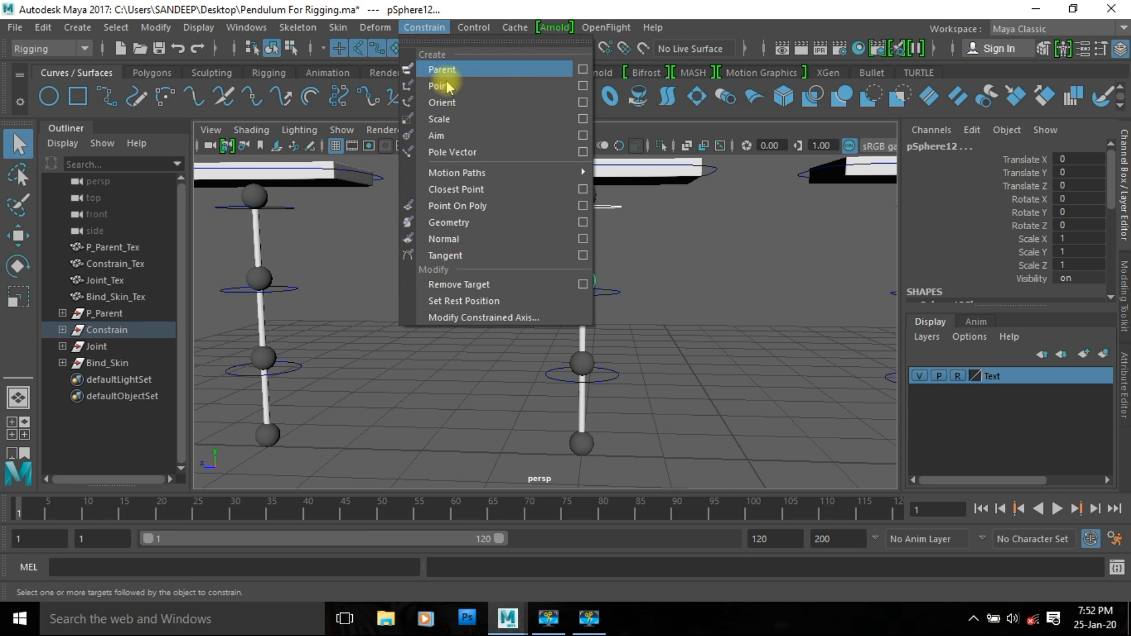
left_click(442, 103)
- Parent-constrain the top bar of the Constrain pendulum to its control circle
left_click_drag(652, 217, 645, 318, "alt")
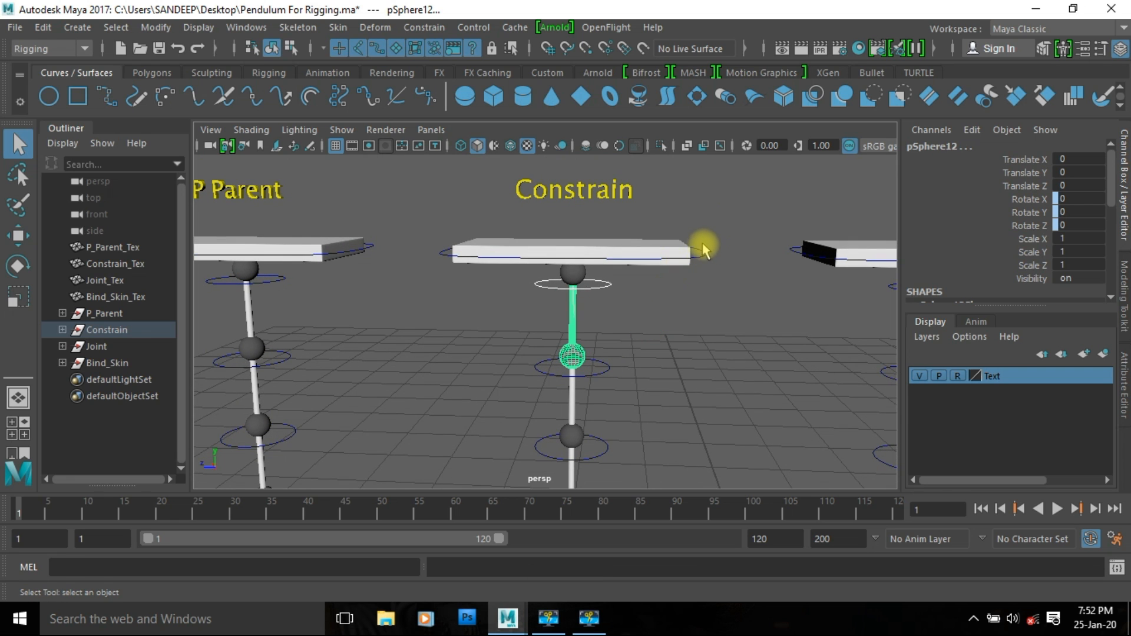
left_click_drag(712, 282, 712, 280)
left_click(656, 248, "shift")
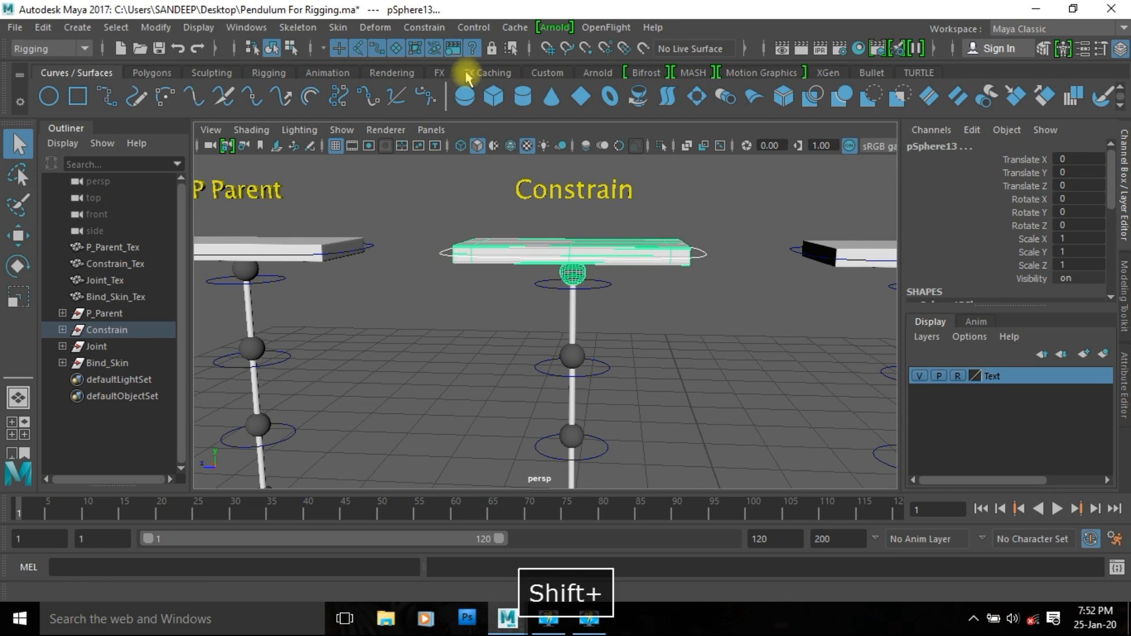
left_click(424, 27)
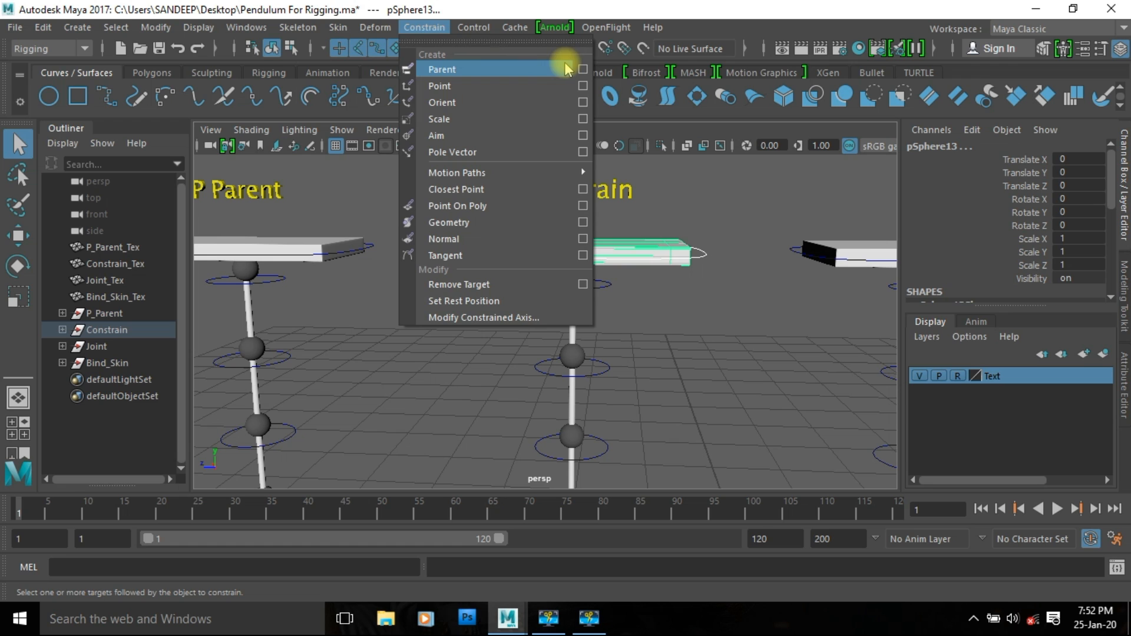
left_click(565, 68)
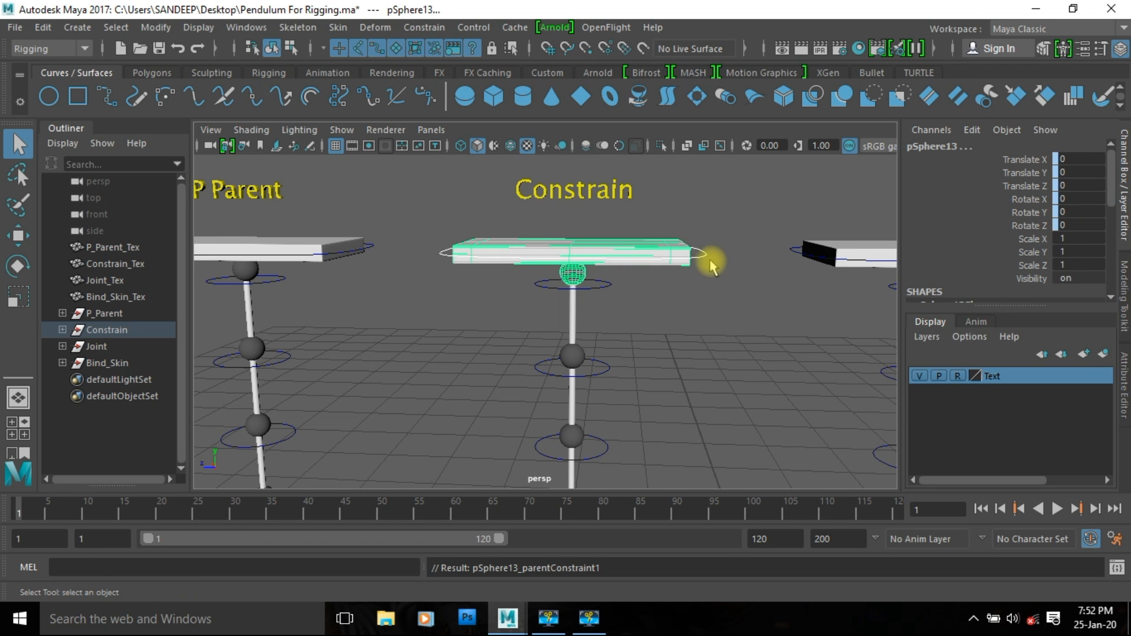
- Scale-constrain the top bar of the Constrain pendulum to its control circle with Maintain offset enabled, and clear the selection
left_click(423, 26)
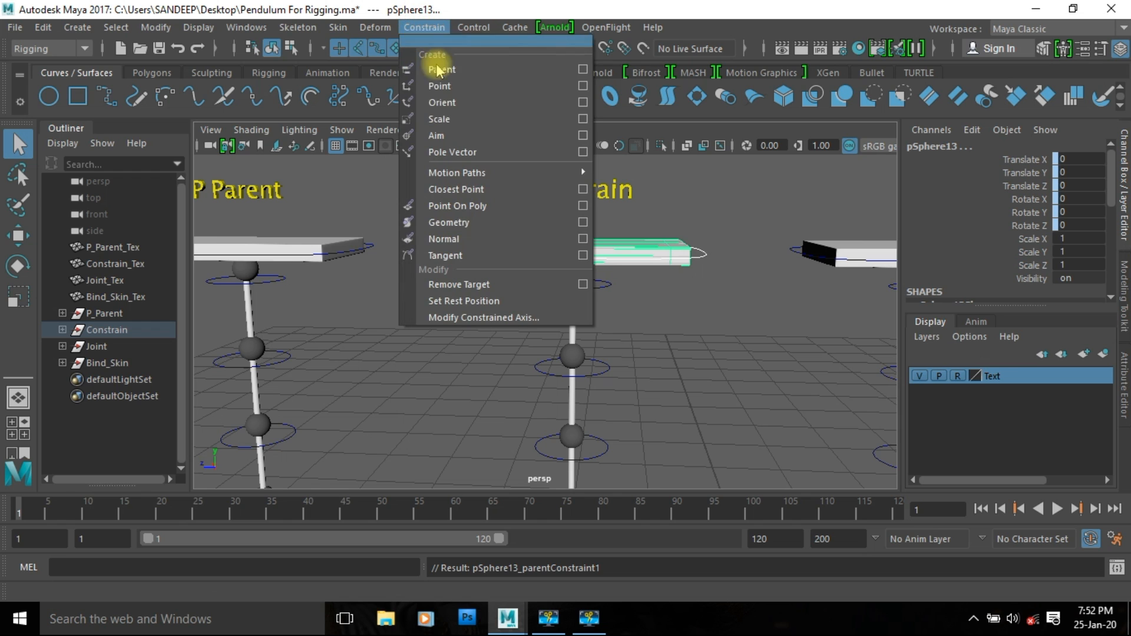
left_click(583, 119)
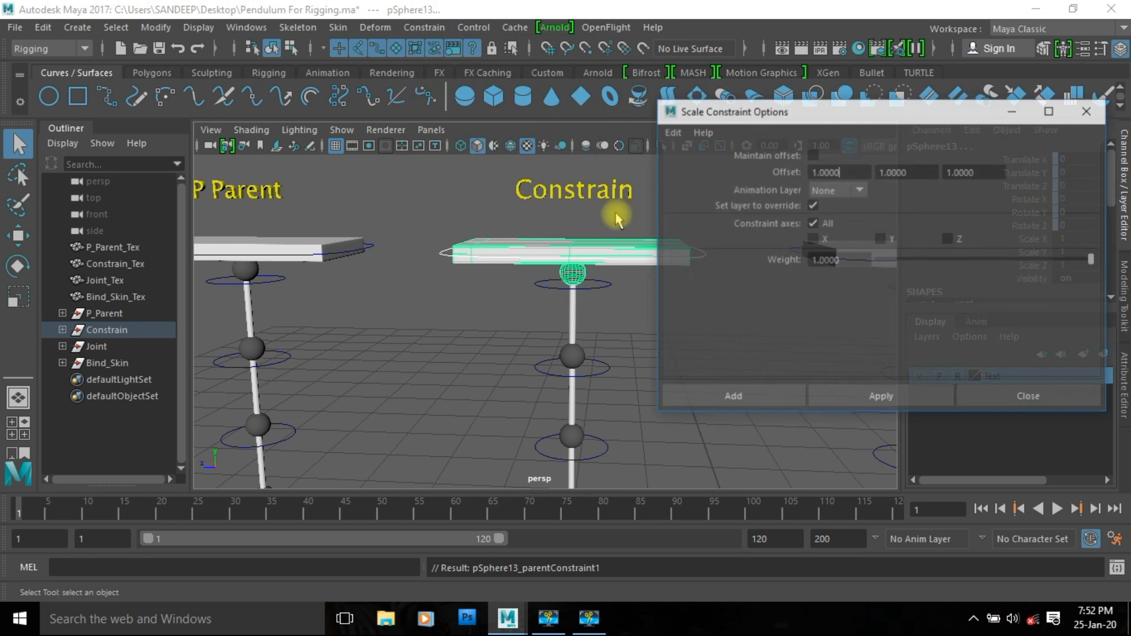
left_click(812, 154)
left_click(783, 399)
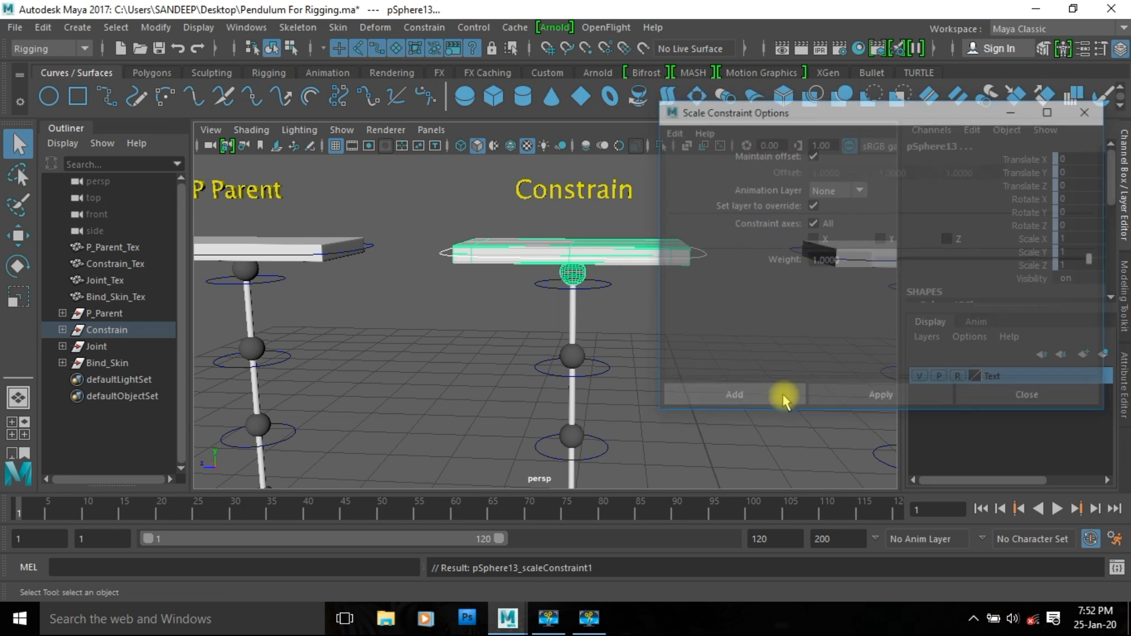
left_click(803, 307)
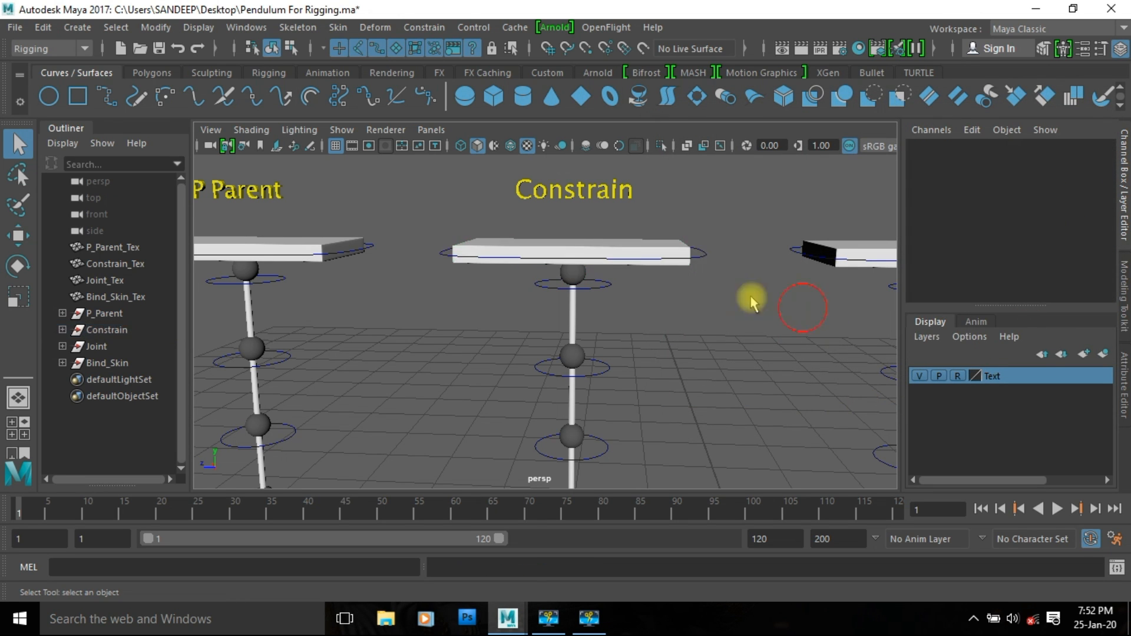
- Test-move the Constrain bar's control circle about 0.77 in Z, and undo the move
left_click(701, 253)
key("w")
middle_click_drag(506, 252, 551, 354)
key("ctrl+z")
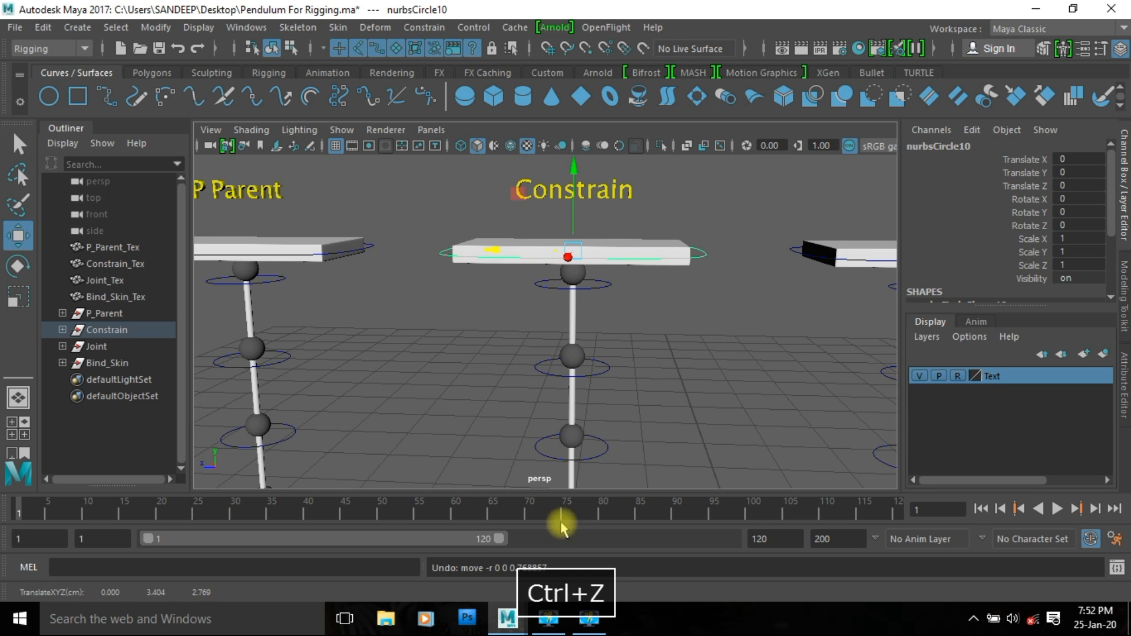
- Parent the Constrain pendulum's control circles into a chain, from the lowest through the middle and upper circles to the bar's circle
left_click_drag(595, 404, 577, 421, "alt")
key("q")
left_click_drag(569, 302, 583, 347, "shift")
key("p")
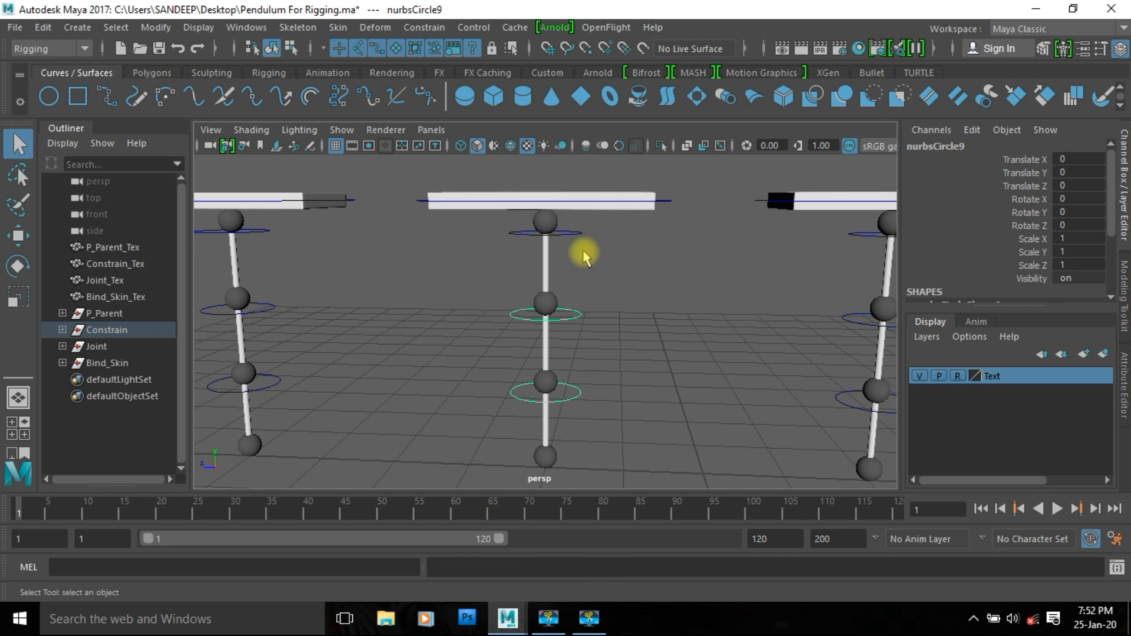
left_click(576, 236, "shift")
key("p")
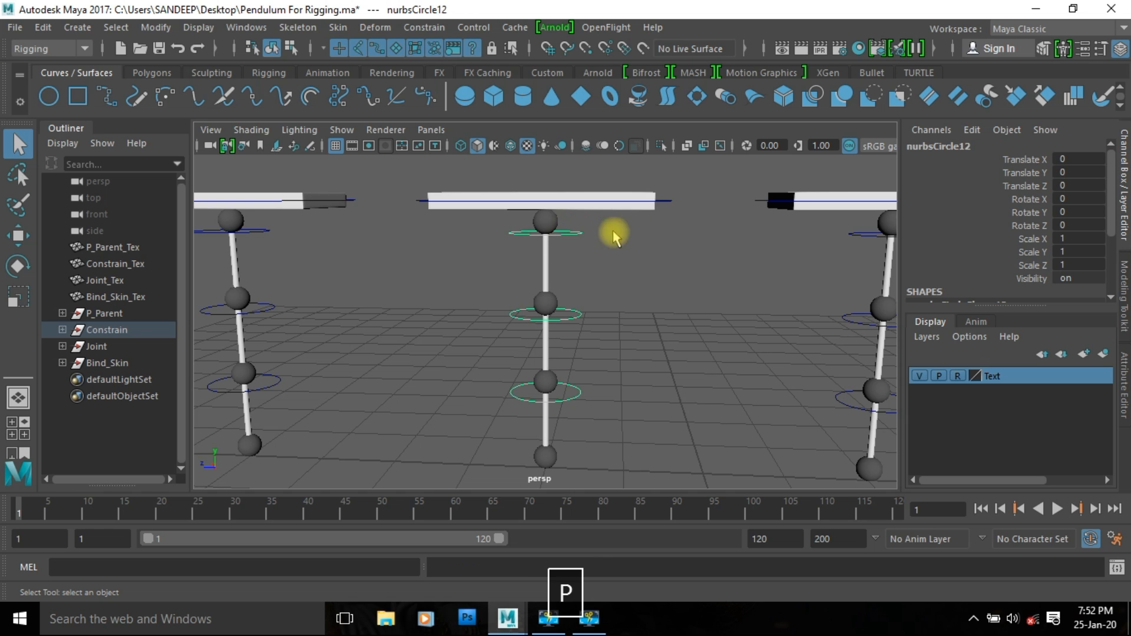
left_click(664, 202, "shift")
key("p")
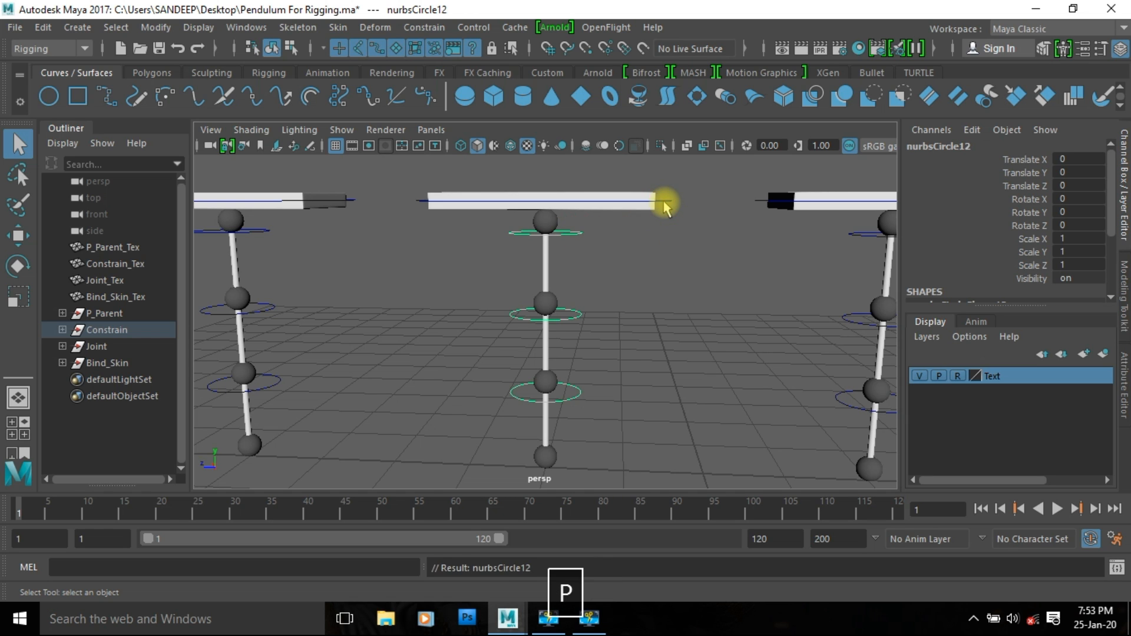
- Test-move the Constrain bar's control with its parented circles about -0.77 in Z, undoing the moves
key("w")
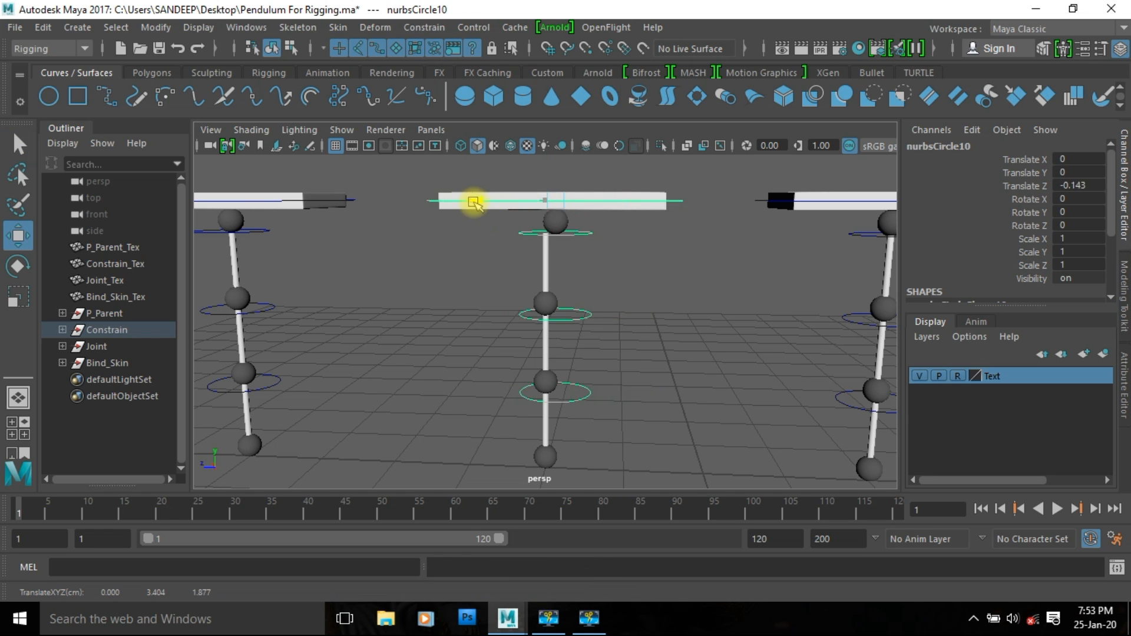
key("ctrl+z")
key("ctrl+z")
middle_click_drag(617, 357, 619, 356)
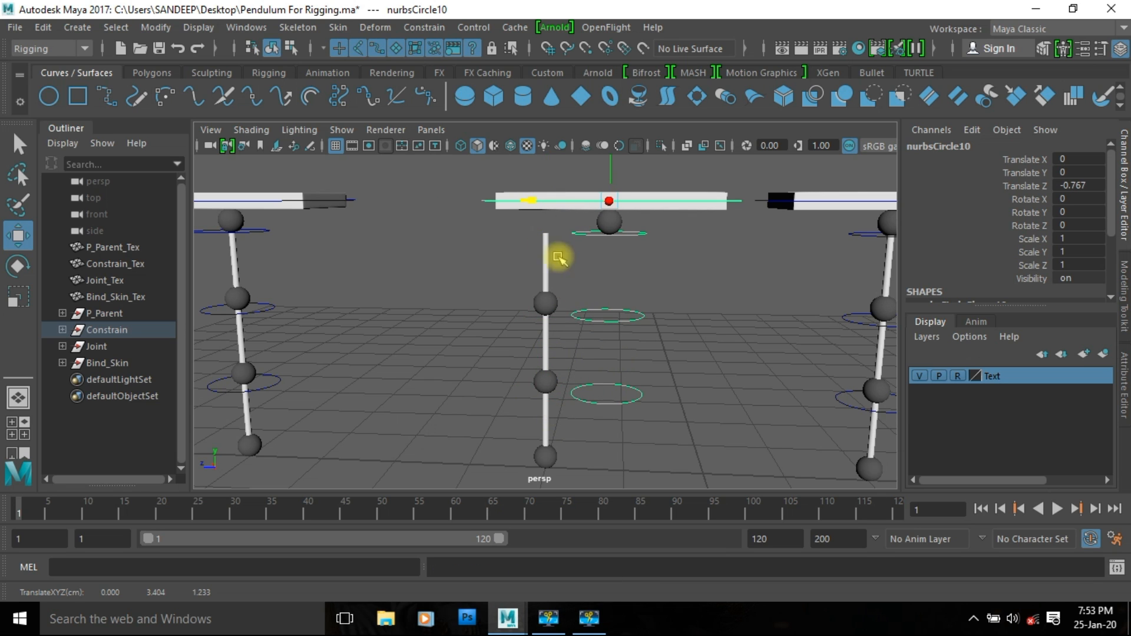
key("ctrl+z")
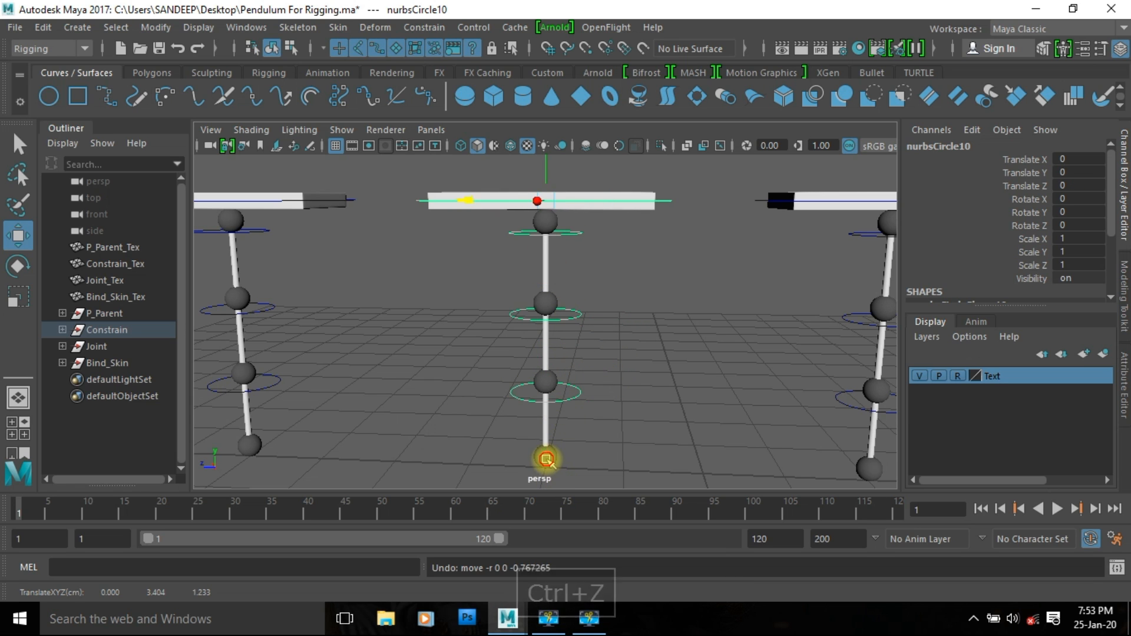
- Parent the Constrain pendulum's segments into a chain, from the lowest through the middle and upper segments to the top bar
left_click(545, 457)
key("q")
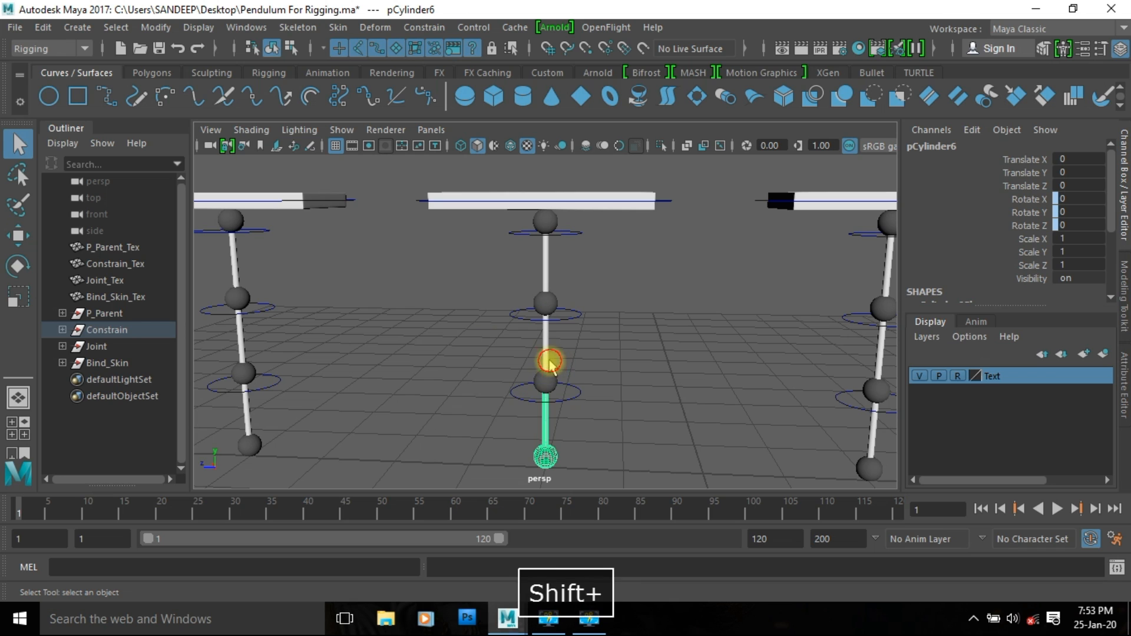
left_click(550, 366, "shift")
key("p")
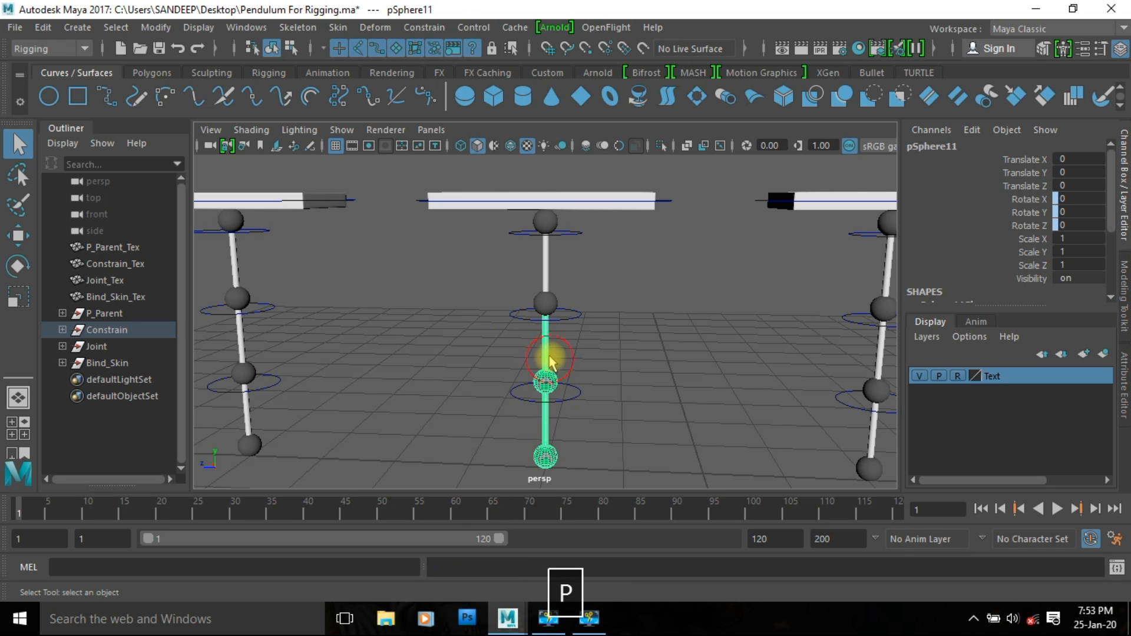
left_click(545, 259)
key("p")
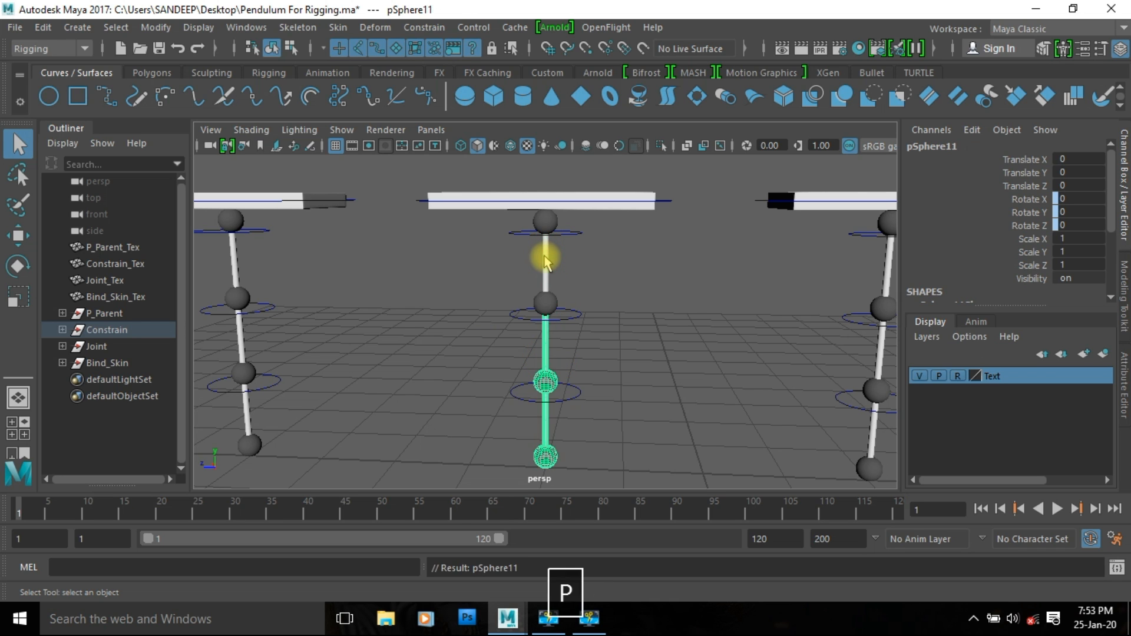
left_click(545, 222, "shift")
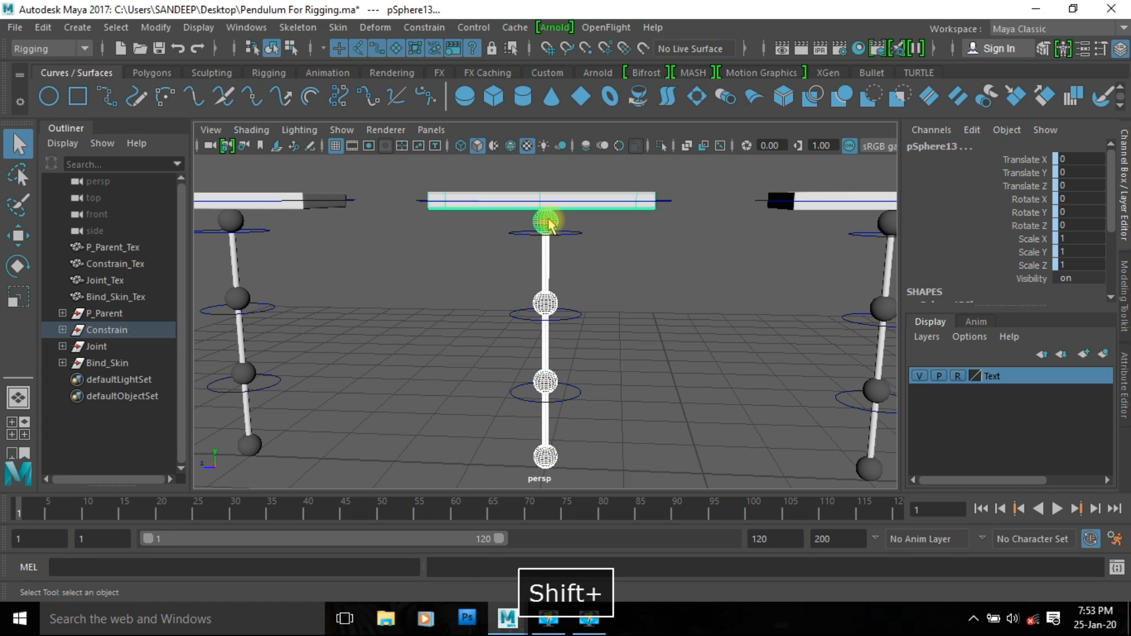
key("p")
- Test the Constrain bar control by moving, scaling and rotating the whole pendulum, undoing each change and clearing the selection
left_click(668, 201)
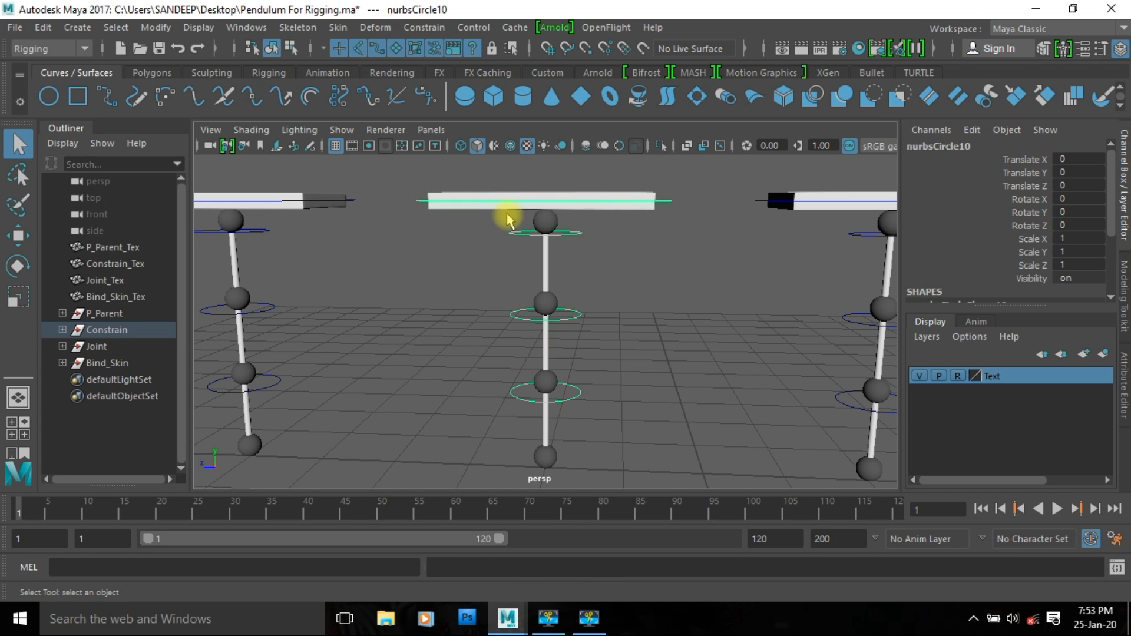
key("w")
left_click_drag(470, 201, 424, 221)
key("ctrl+z")
key("r")
middle_click_drag(626, 305, 677, 283)
key("ctrl+z")
key("e")
key("ctrl+z")
left_click(669, 322)
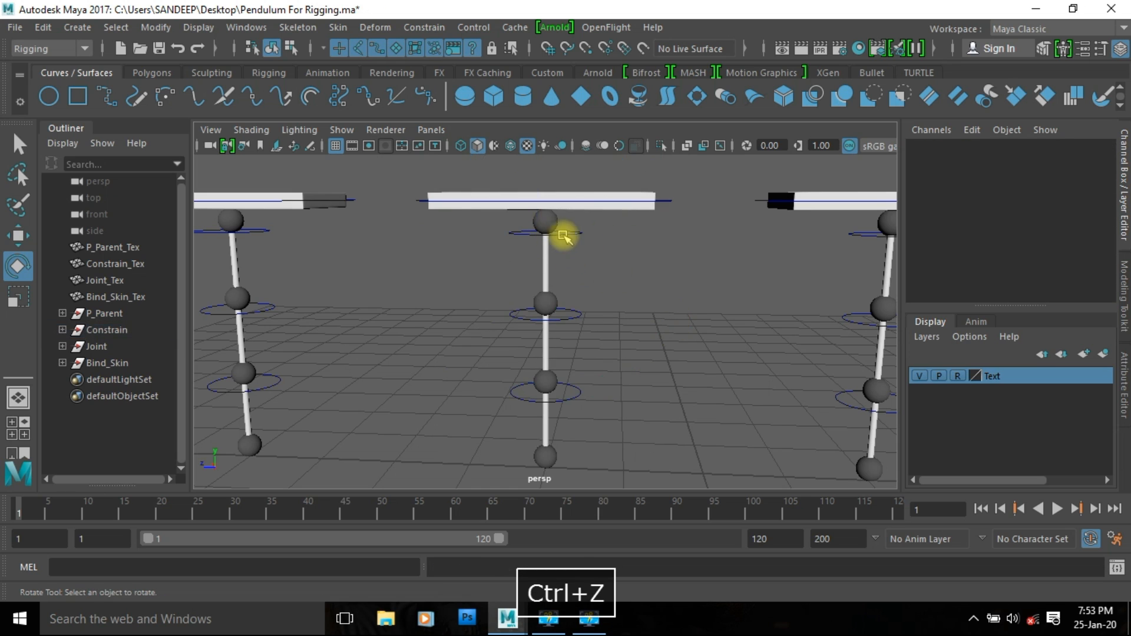
- Test-rotate the upper, middle and lowest control circles of the Constrain pendulum together, and undo the rotation
left_click(573, 236)
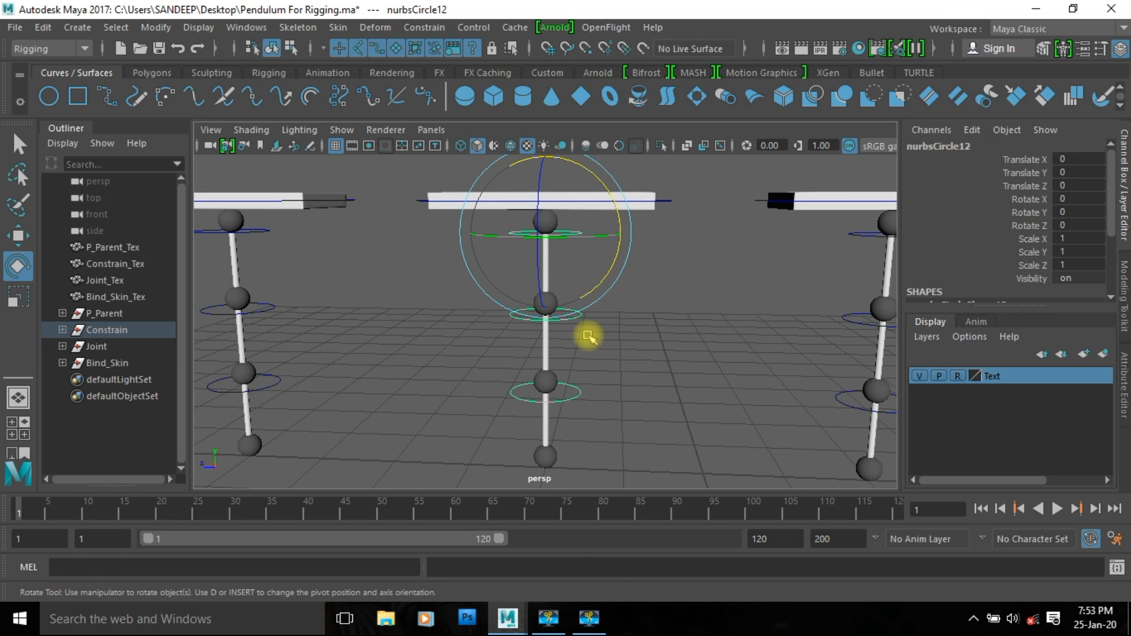
key("q")
left_click_drag(569, 302, 585, 342, "shift")
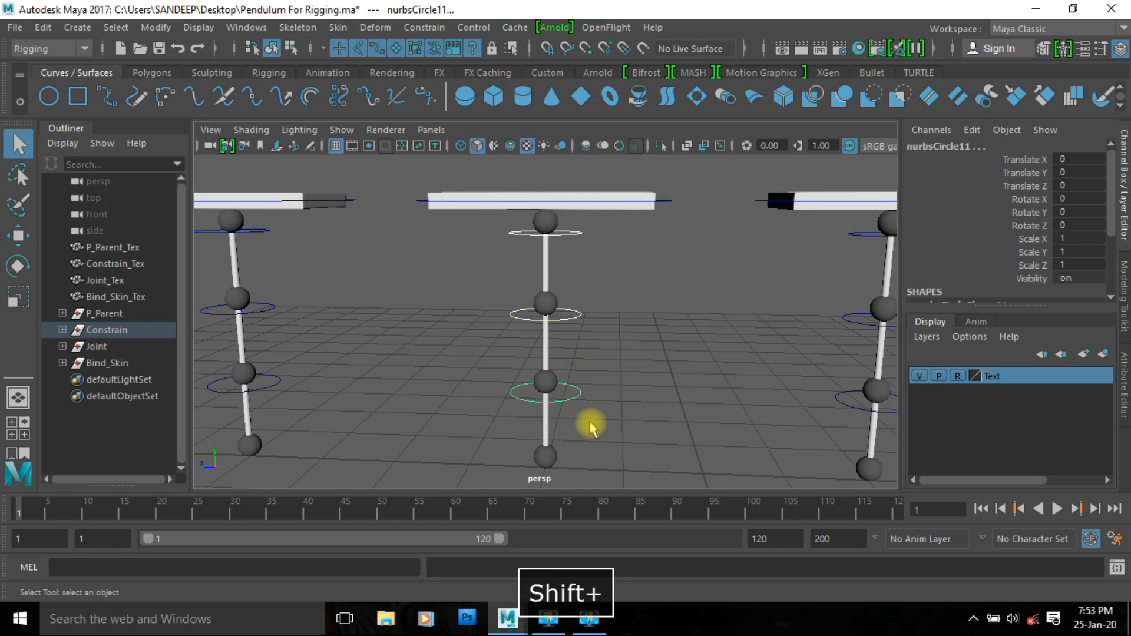
key("e")
middle_click_drag(735, 338, 751, 448)
key("ctrl+z")
- In the side view, create a root joint snapped to the centre of the Joint pendulum's top bar
right_click_drag(750, 350, 511, 211, "alt")
right_click_drag(699, 303, 632, 287, "alt")
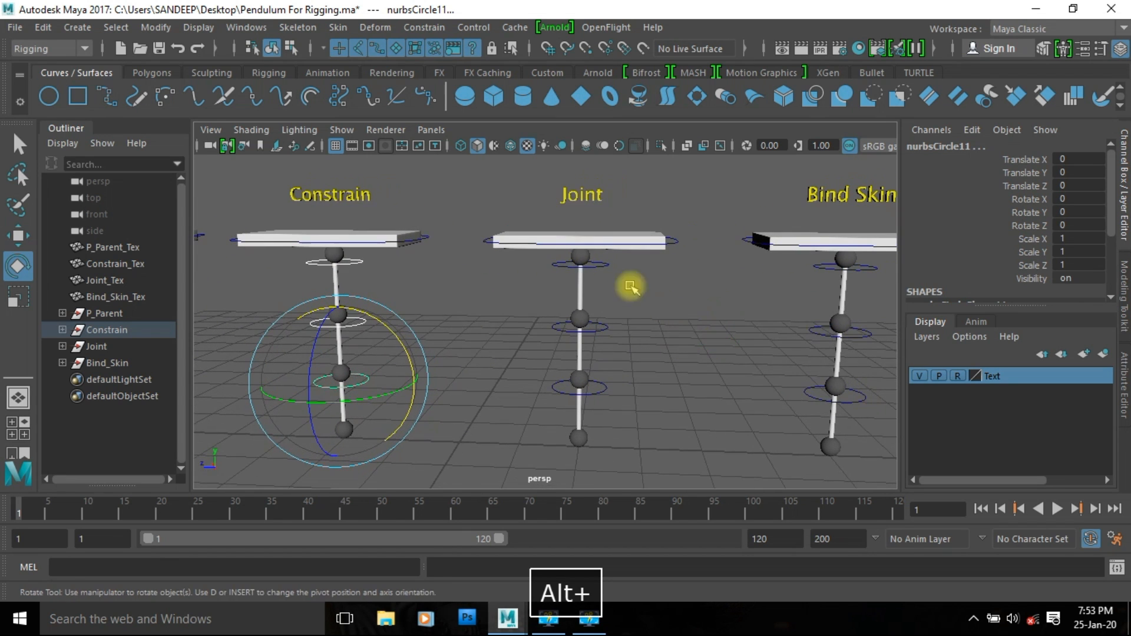
left_click(684, 338)
key("space")
key("space")
right_click_drag(601, 396, 744, 408, "alt")
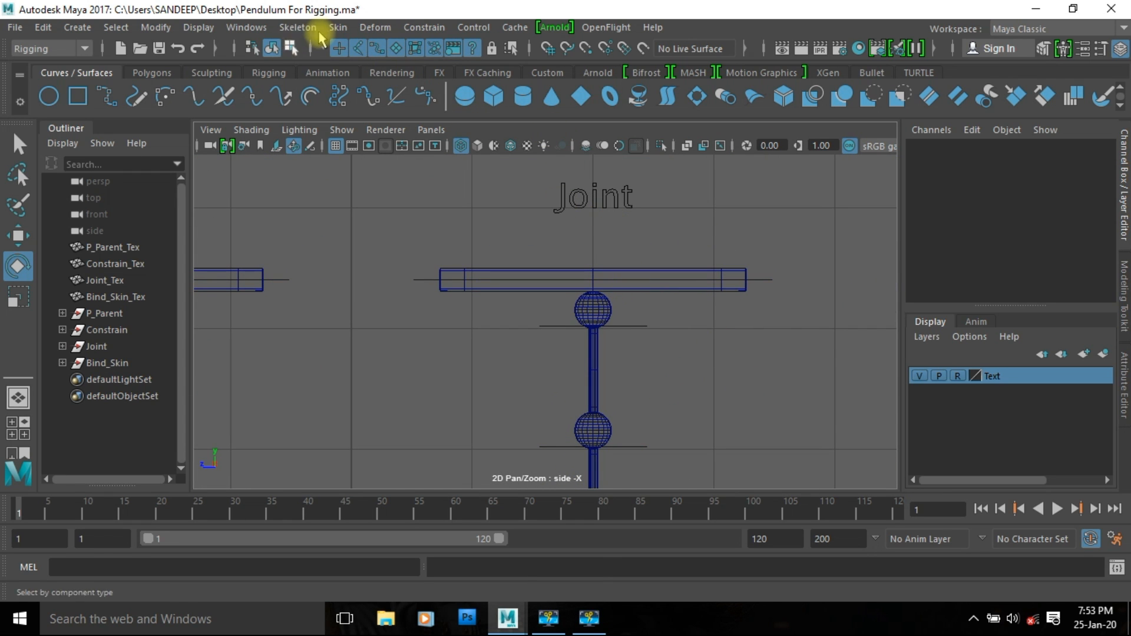
left_click(301, 29)
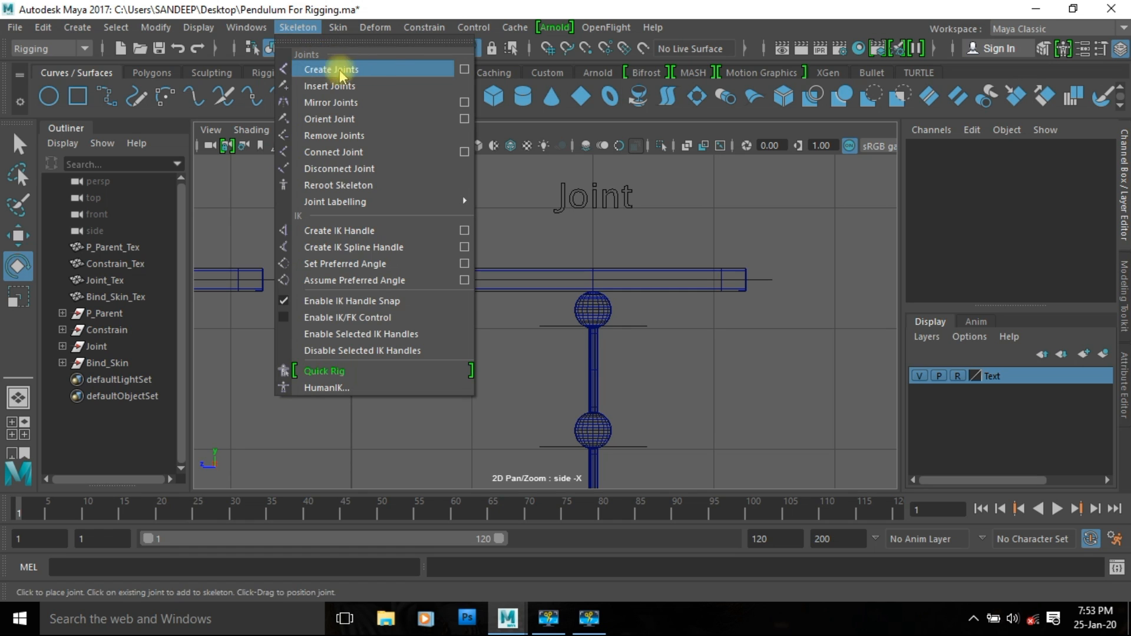
left_click(391, 65)
right_click_drag(482, 369, 738, 316, "alt")
middle_click_drag(657, 270, 617, 272, "alt")
key("v")
left_click(597, 254)
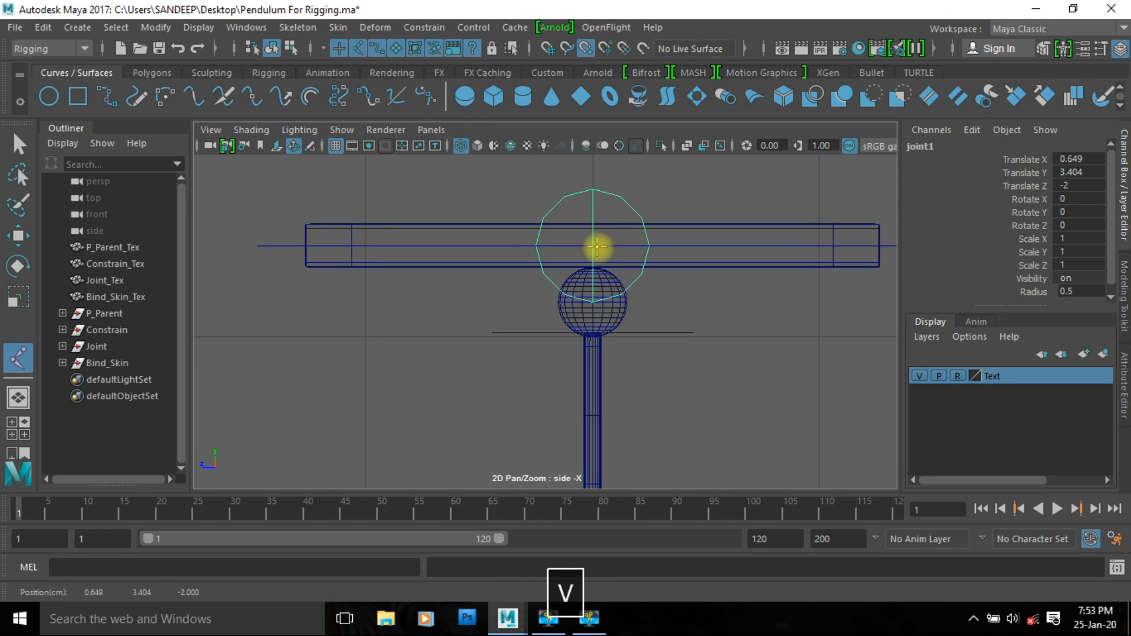
key("Return")
- Set the joint display size to 0.10
left_click(199, 27)
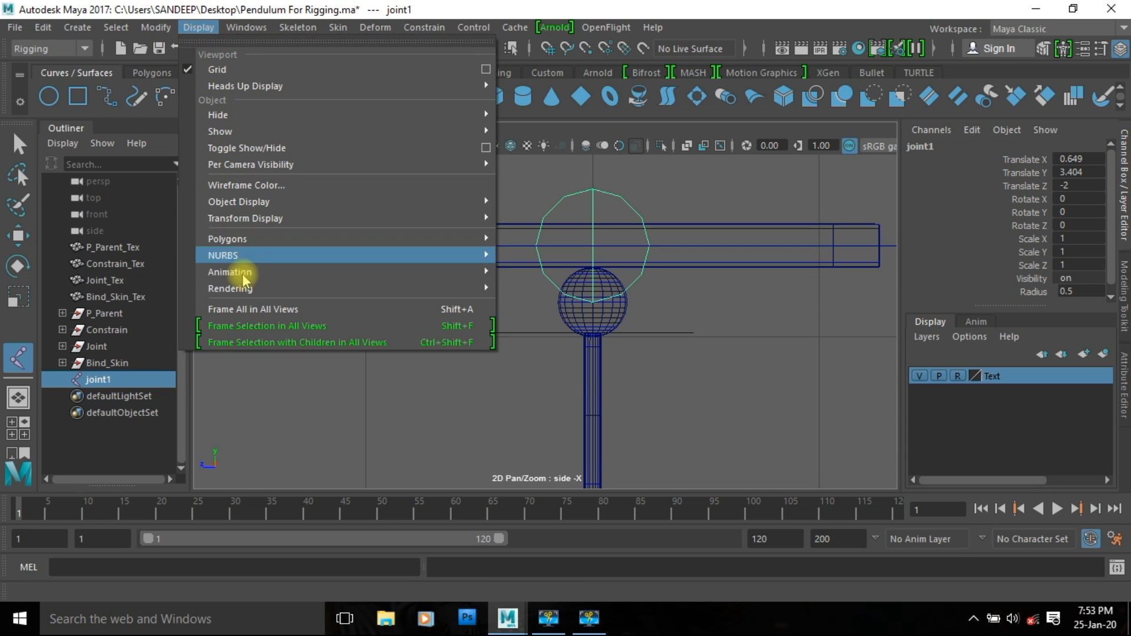
mouse_move(270, 272)
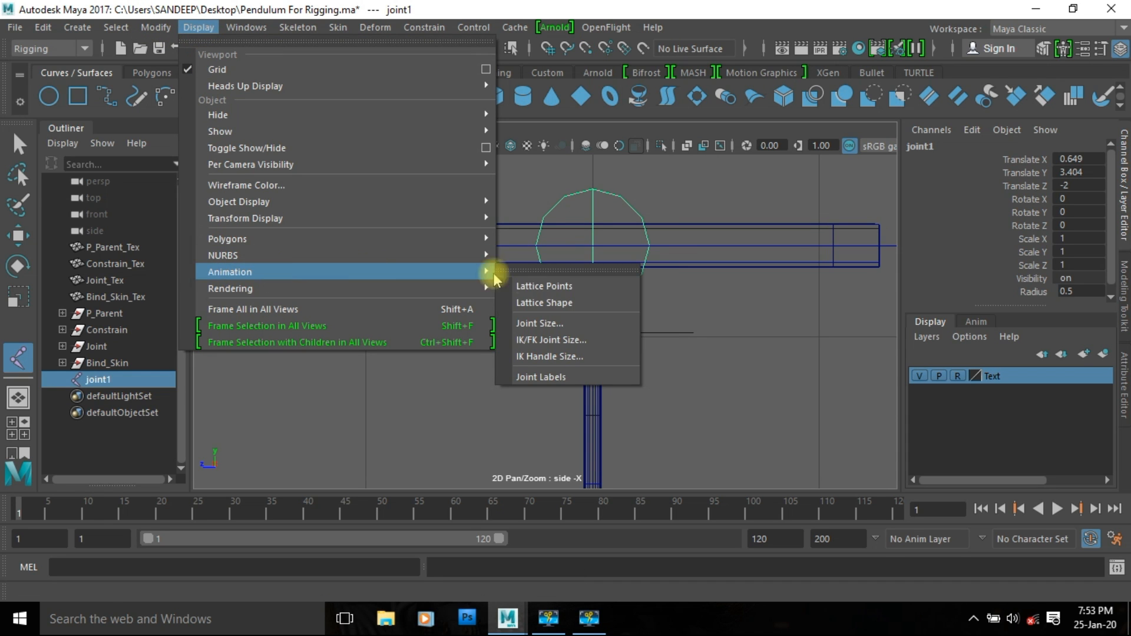
left_click(553, 323)
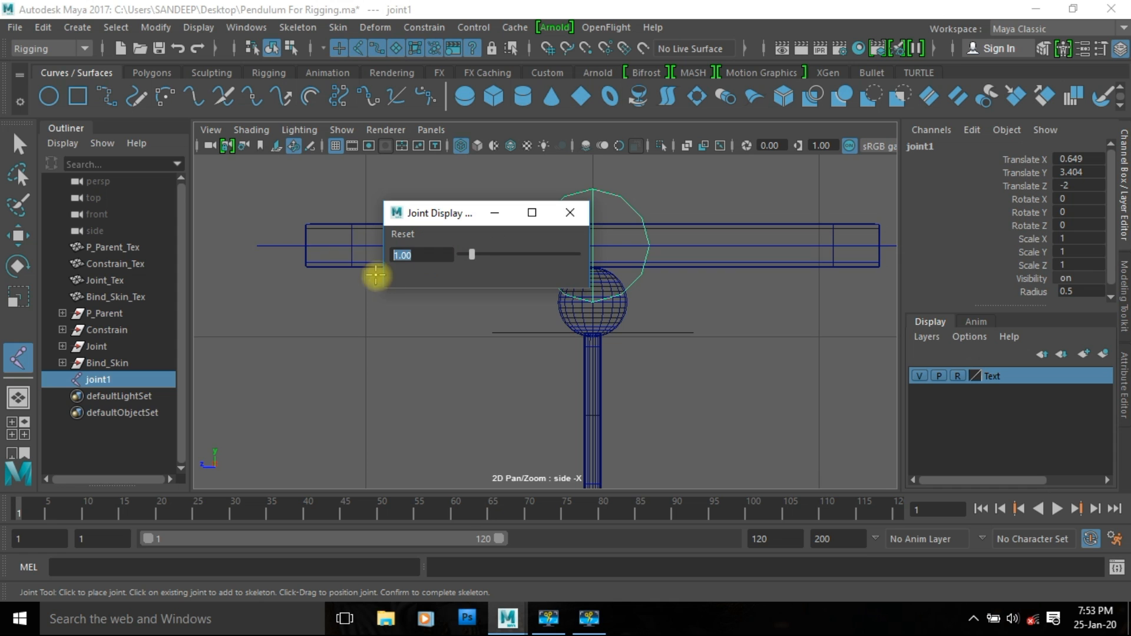
type(".1")
key("Return")
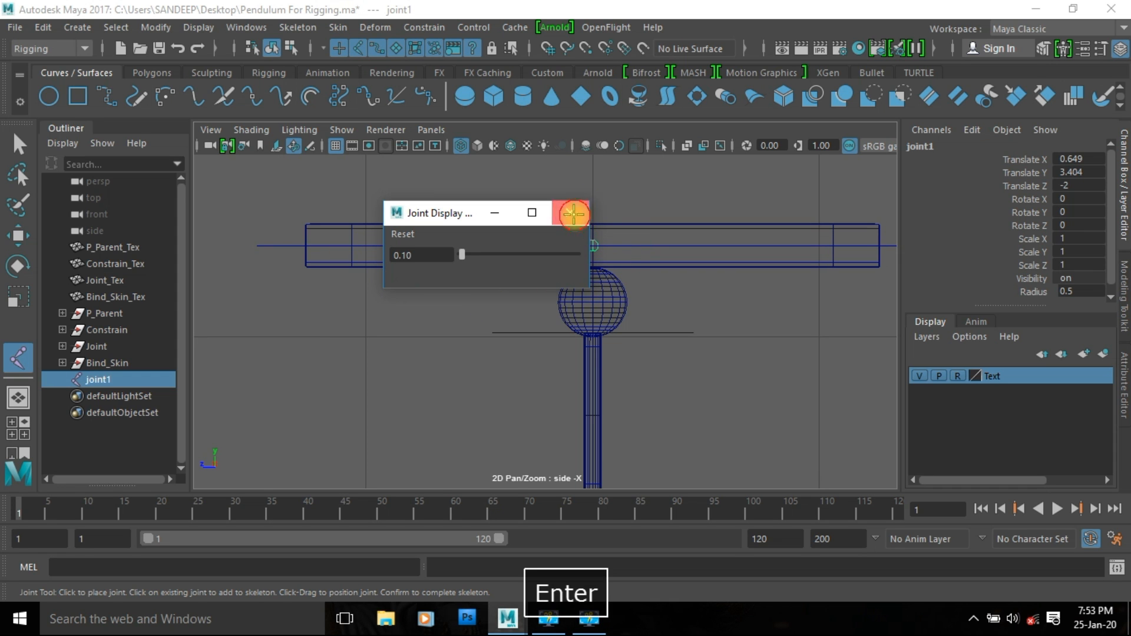
left_click(575, 216)
- Add a second joint to the chain, snapped to the top centre of the Joint pendulum's upper rod
mouse_move(652, 354)
middle_mouse_down("alt")
mouse_move(651, 202)
mouse_move(654, 336)
middle_mouse_up("alt")
right_click_drag(654, 336, 866, 451, "alt")
middle_click_drag(568, 341, 465, 359, "alt")
right_click_drag(465, 359, 825, 403, "alt")
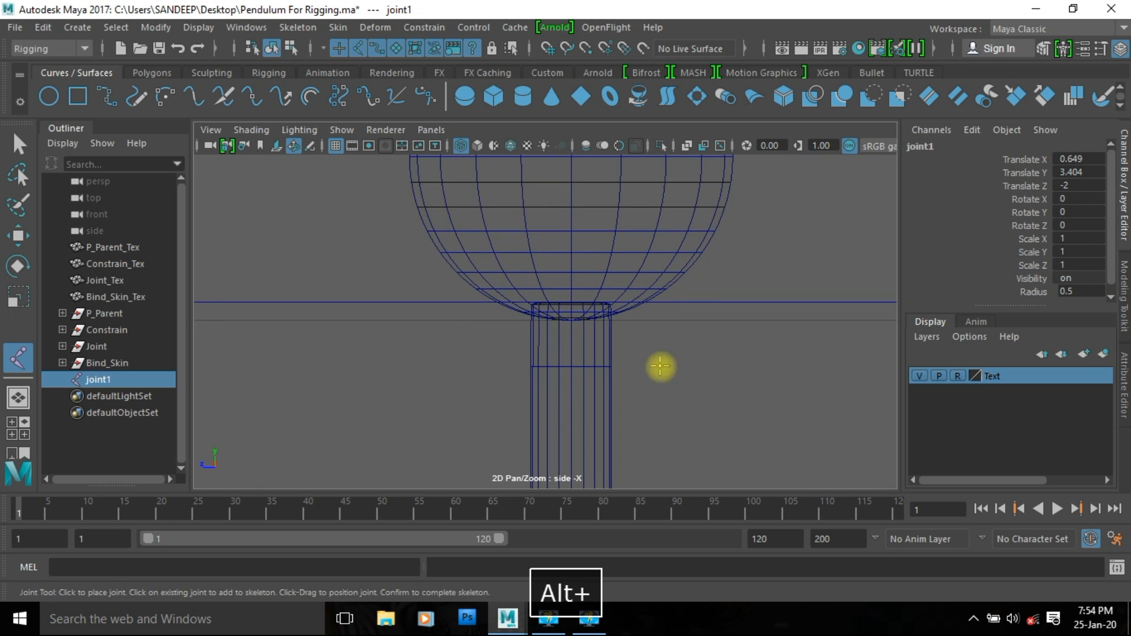
right_click_drag(505, 361, 687, 417, "alt")
left_click(581, 283)
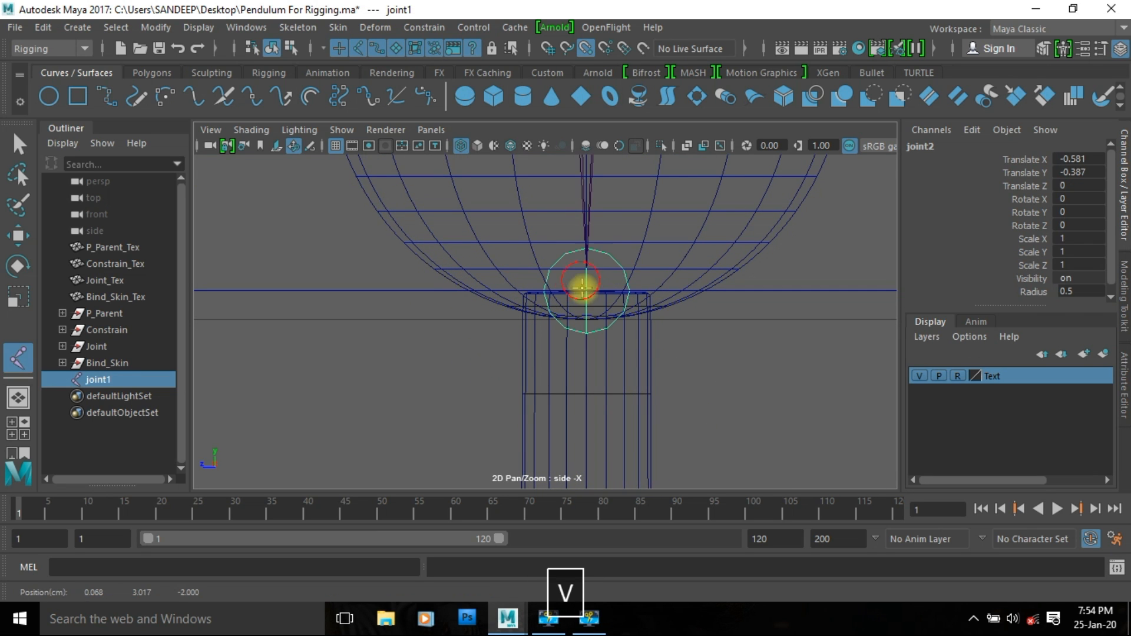
- Add a third joint to the chain, snapped to the top centre of the Joint pendulum's middle rod
right_click_drag(594, 404, 621, 468, "alt")
middle_click_drag(596, 461, 601, 335, "alt")
right_click_drag(601, 336, 790, 401, "alt")
middle_click_drag(700, 409, 693, 284, "alt")
right_click_drag(648, 407, 890, 421, "alt")
right_click_drag(572, 391, 568, 366, "alt")
key("v")
left_click(577, 358)
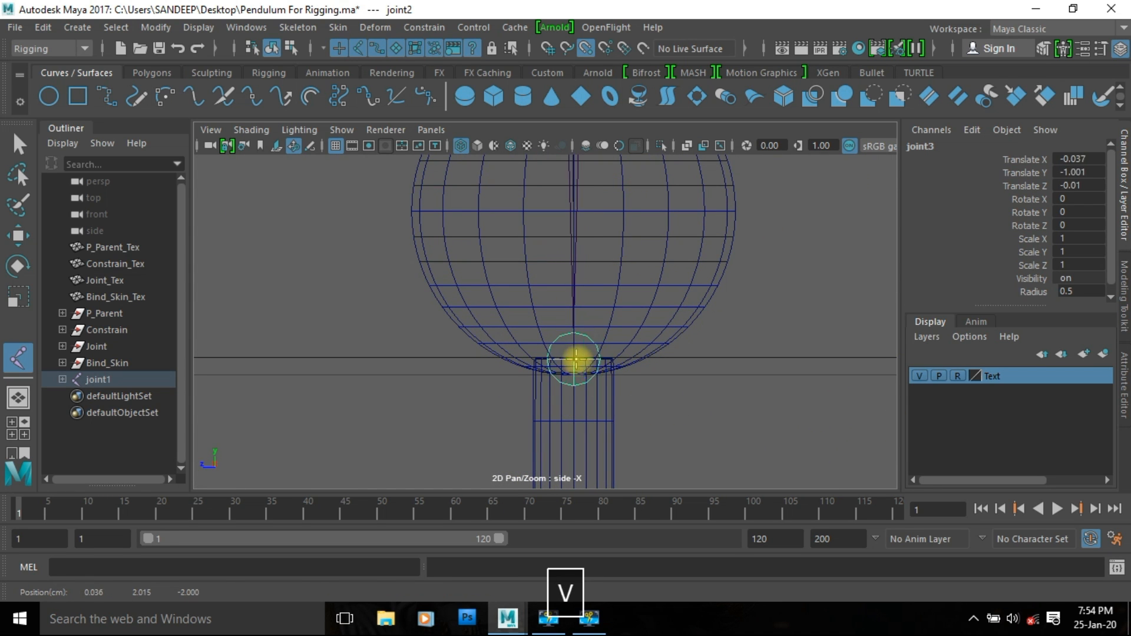
- Finish the joint chain with two more joints, snapped to the top centre of the lower rod and the base of the last ball
middle_click_drag(651, 359, 631, 389, "alt")
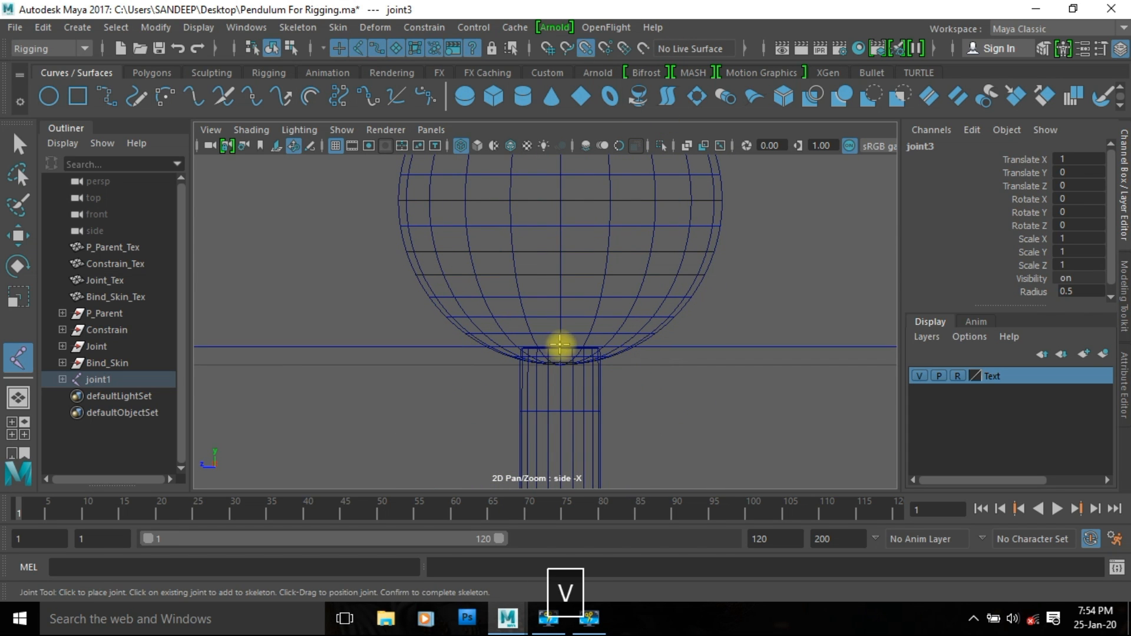
middle_click_drag(617, 419, 632, 360, "alt")
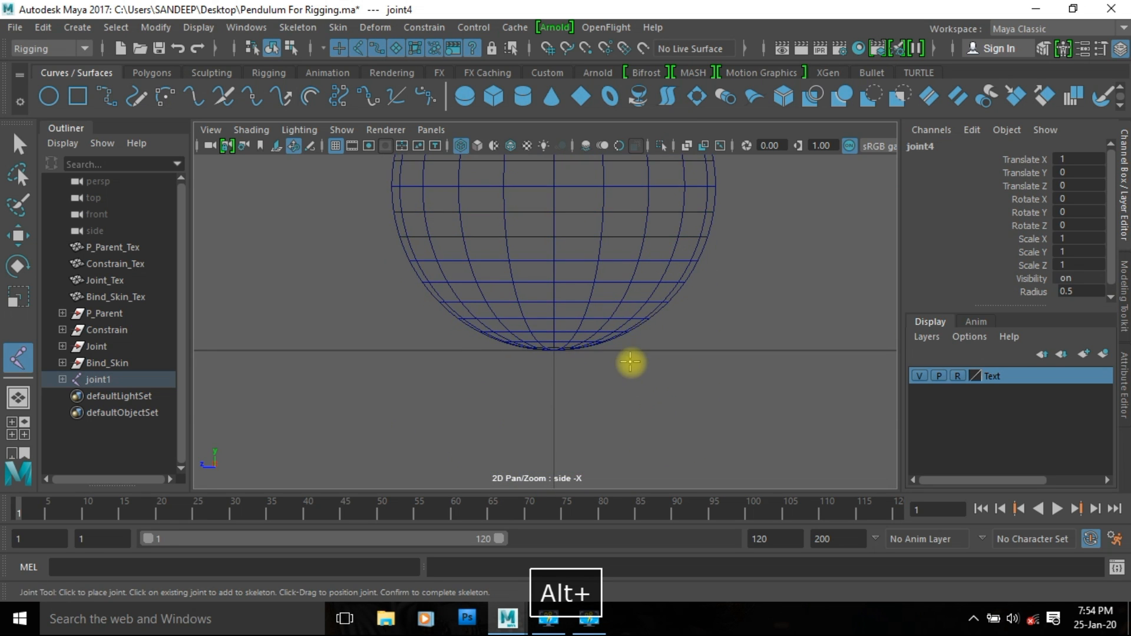
mouse_move(618, 362)
right_mouse_down("alt")
mouse_move(589, 338)
mouse_move(638, 378)
mouse_move(620, 381)
right_mouse_up("alt")
left_click(582, 389)
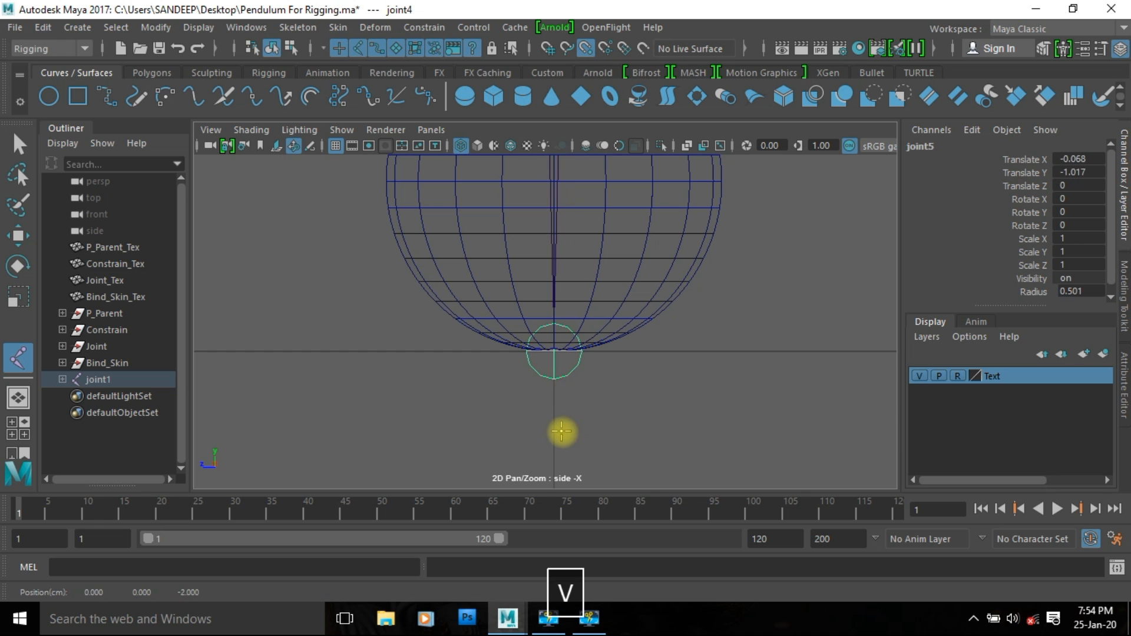
right_click_drag(697, 404, 542, 328, "alt")
key("w")
- In the front view, grid-snap the root joint horizontally to X 0, onto the centre line of the Joint pendulum
right_click_drag(594, 288, 613, 384, "alt")
key("space")
key("space")
key("f")
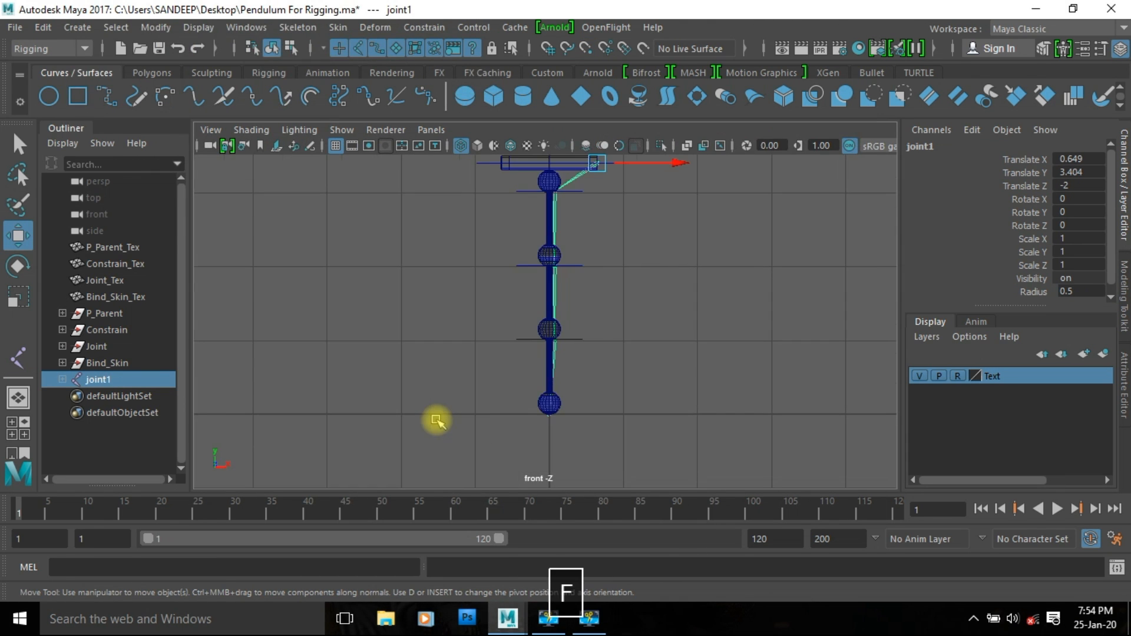
right_click_drag(576, 182, 786, 325, "alt")
key("x")
left_click_drag(714, 252, 548, 263)
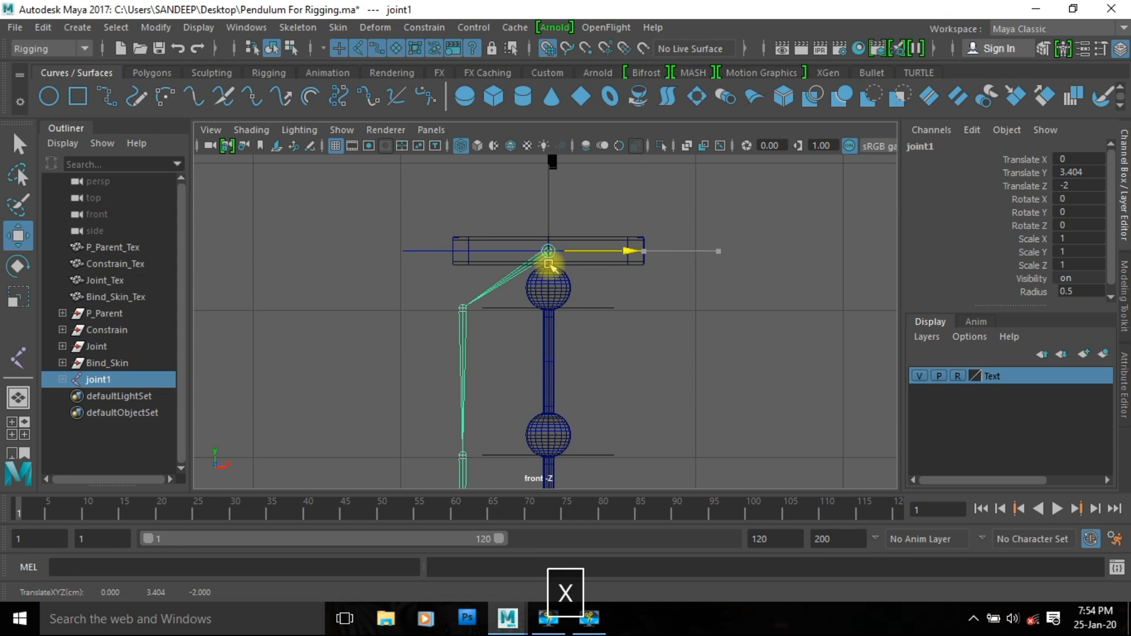
- Snap the second joint and the chain's end joint horizontally onto the pendulum's centre line in the front view
left_click(462, 351)
key("x")
left_click_drag(535, 310, 557, 324)
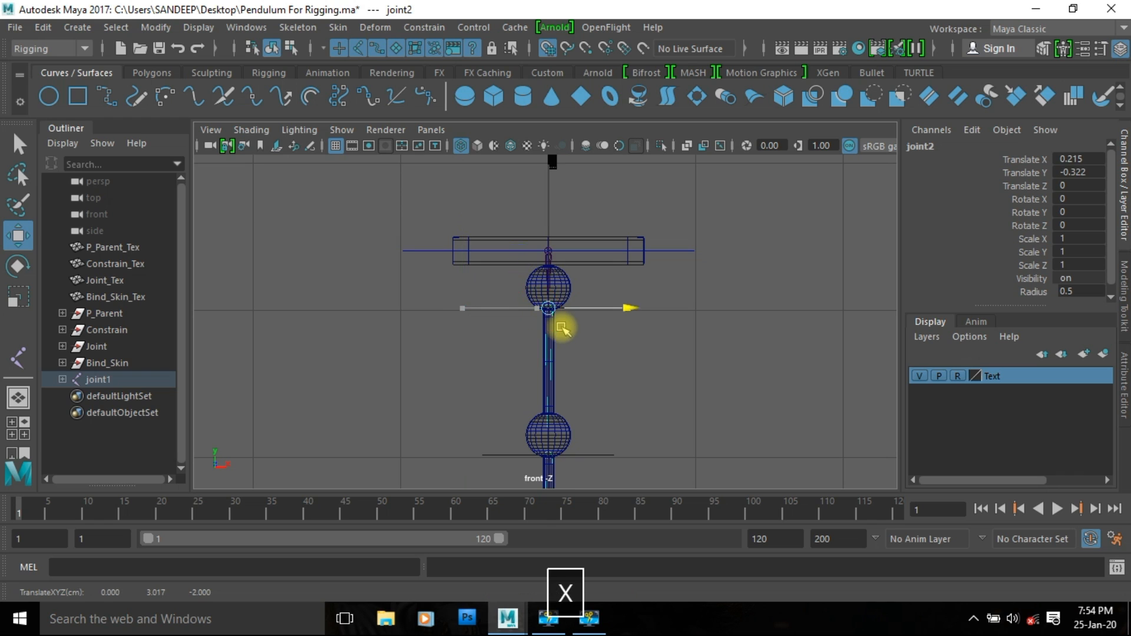
middle_click_drag(626, 419, 627, 207, "alt")
middle_click_drag(639, 352, 644, 188, "alt")
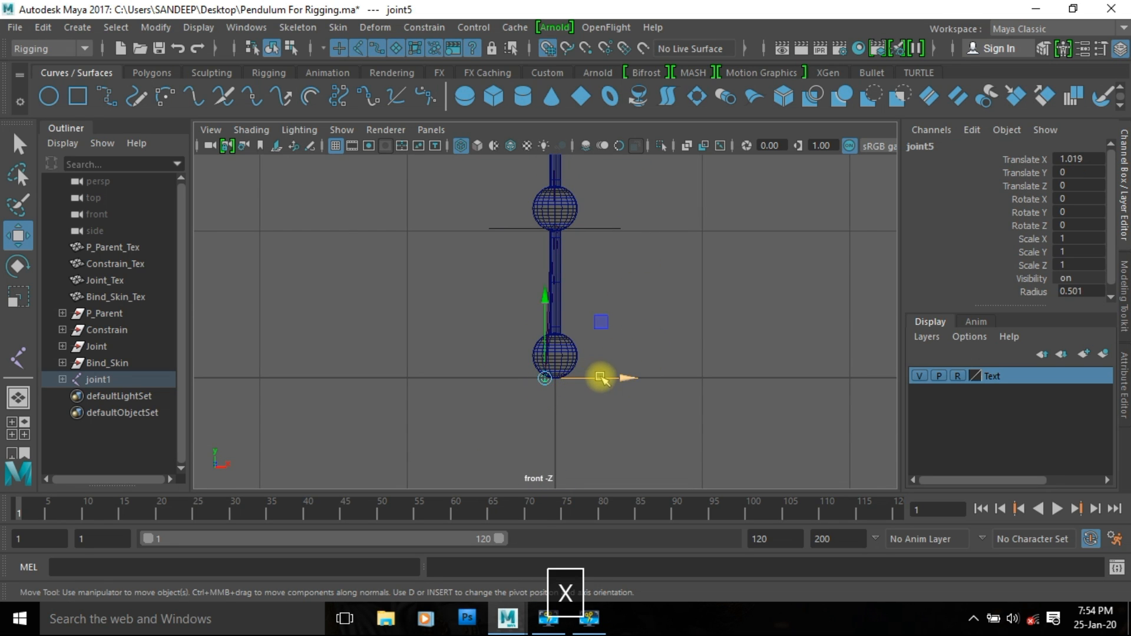
left_click_drag(601, 377, 604, 379)
- Return to the perspective view, turn on X-ray joint display and clear the selection
key("space")
key("space")
left_click_drag(656, 338, 612, 327, "alt")
right_click_drag(611, 327, 676, 379, "alt")
left_click_drag(677, 379, 678, 346, "alt")
middle_click_drag(680, 314, 677, 391, "alt")
right_click_drag(677, 391, 629, 362, "alt")
left_click_drag(628, 362, 649, 340, "alt")
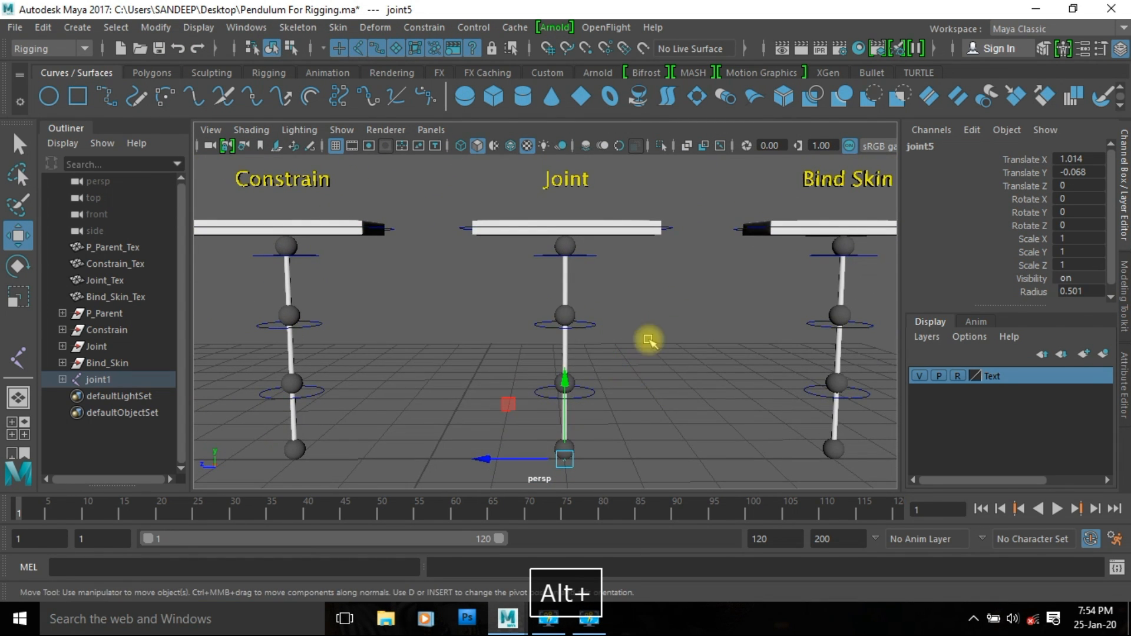
left_click(720, 145)
left_click(645, 431)
key("q")
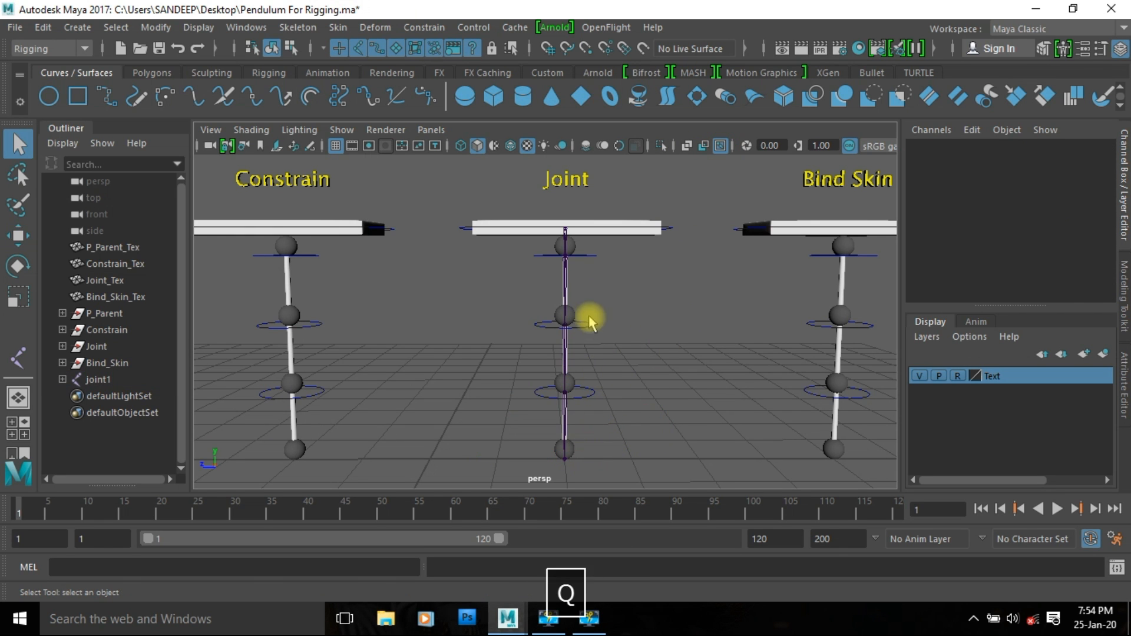
- Test-rotate the joint at the top of the lower rod to about -34 degrees in Y, and undo the rotation
right_click_drag(560, 444, 542, 299, "alt")
left_click(526, 274)
key("e")
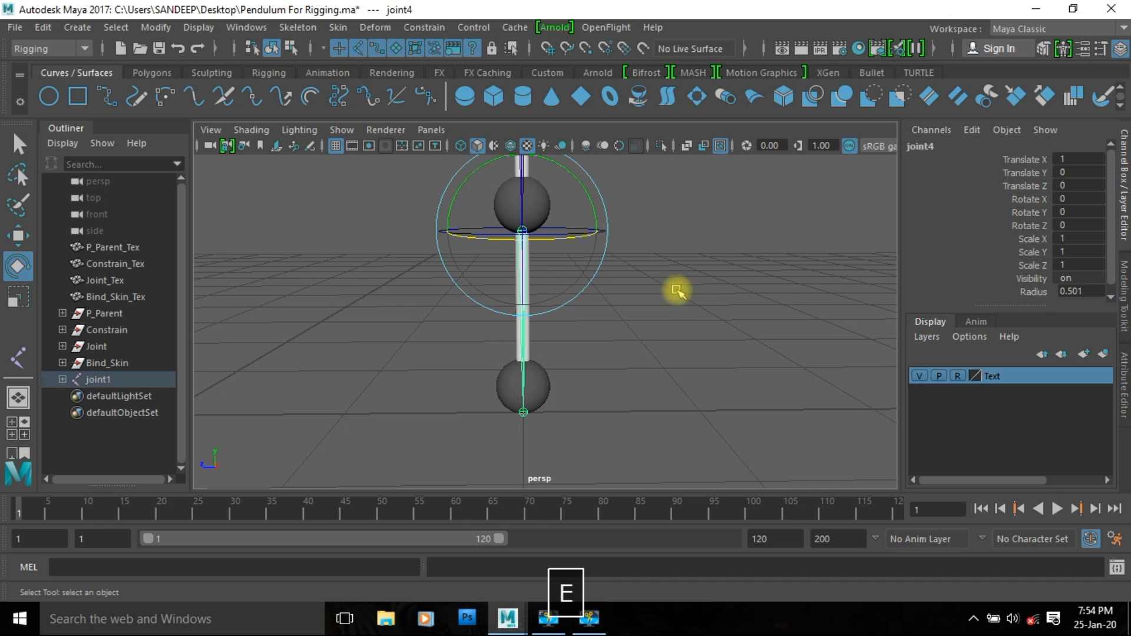
left_click_drag(586, 192, 695, 295)
key("ctrl+z")
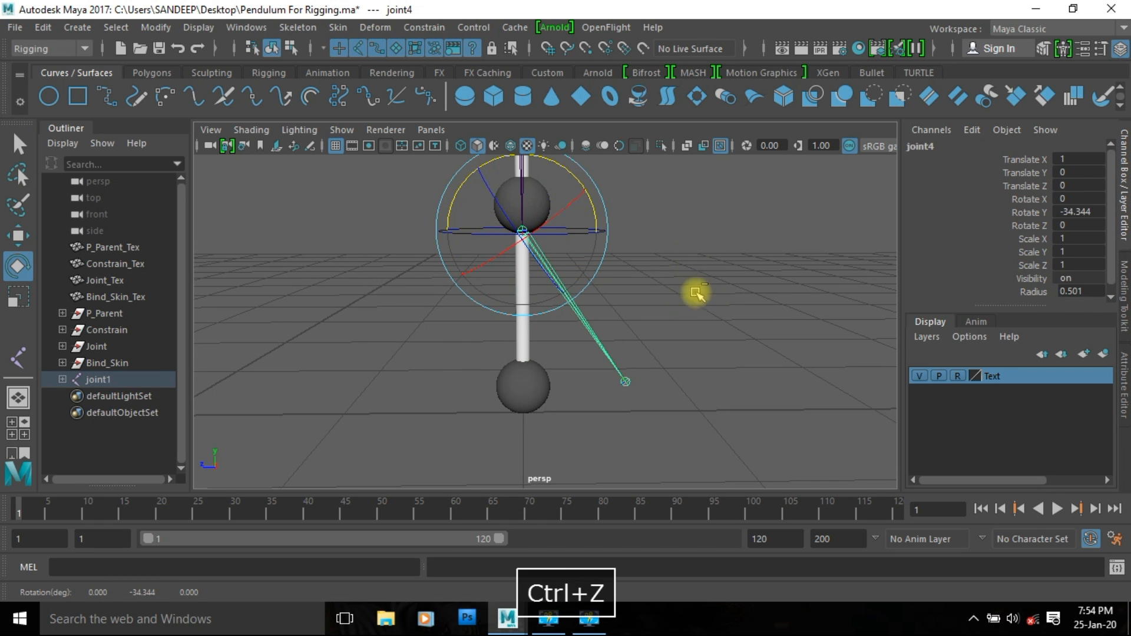
- Parent the Joint pendulum's lower rod and ball mesh under the middle rod mesh
key("q")
left_click(531, 377)
middle_click_drag(543, 359, 545, 423, "alt")
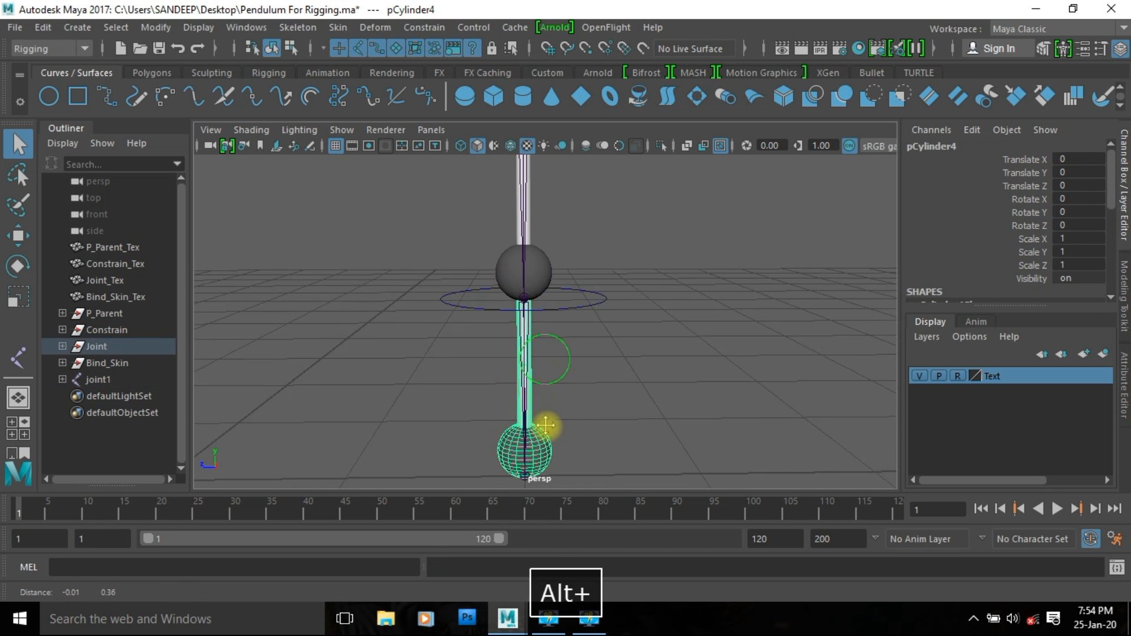
left_click(546, 263, "shift")
key("p")
- Parent the middle rod mesh under the Joint pendulum's upper rod mesh
middle_click_drag(624, 258, 643, 471, "alt")
left_click(543, 306, "shift")
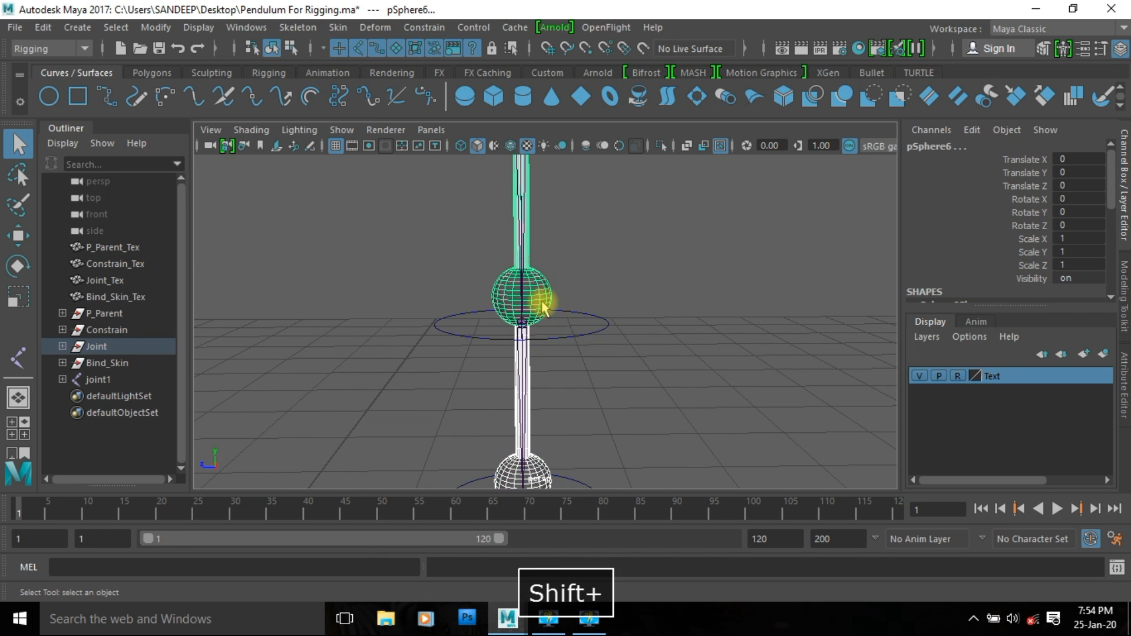
key("p")
- Parent the upper rod mesh under the top bar mesh, and select the bar to check the whole hierarchy
left_click_drag(634, 232, 632, 367, "alt")
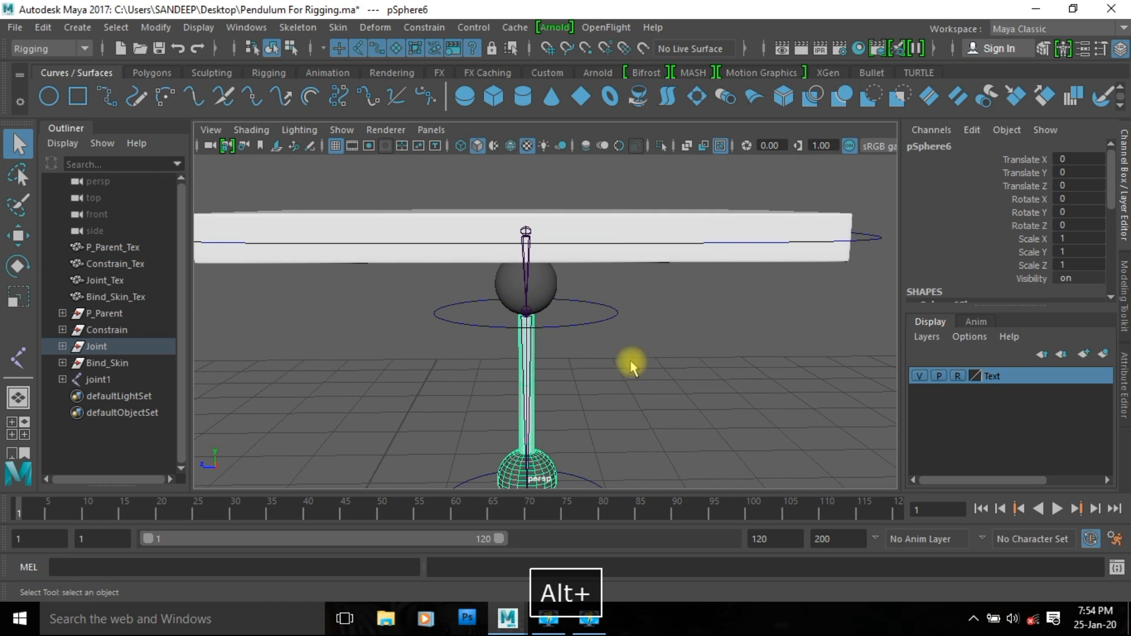
left_click(609, 231, "shift")
key("p")
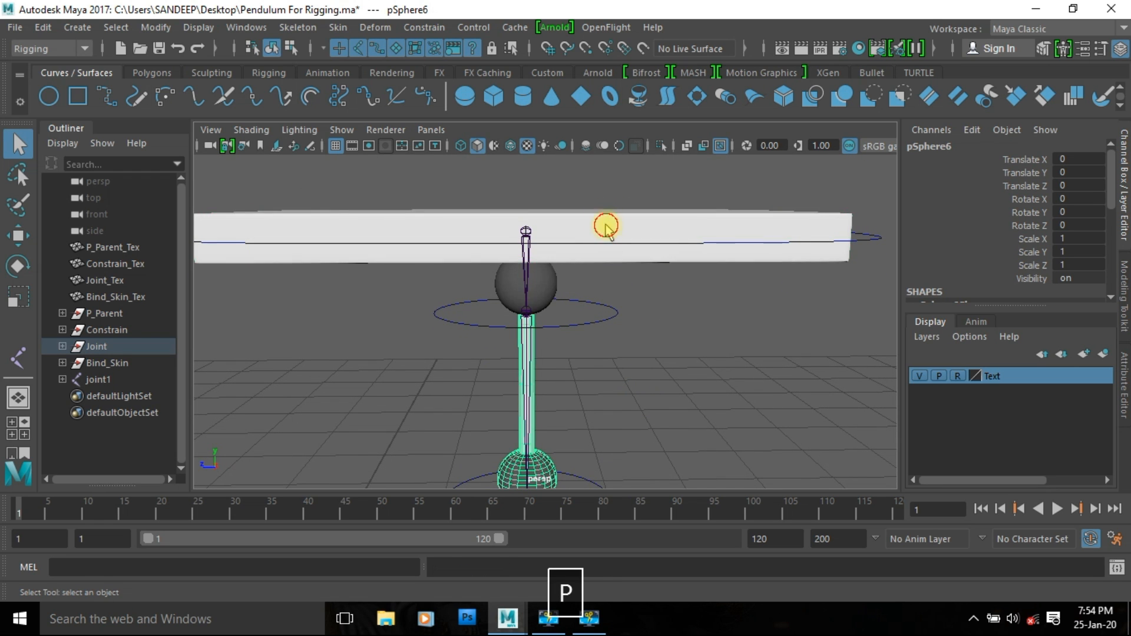
left_click_drag(784, 413, 590, 202, "alt")
right_click_drag(696, 292, 571, 266, "alt")
middle_click_drag(571, 249, 578, 283, "alt")
right_click_drag(588, 291, 539, 236, "alt")
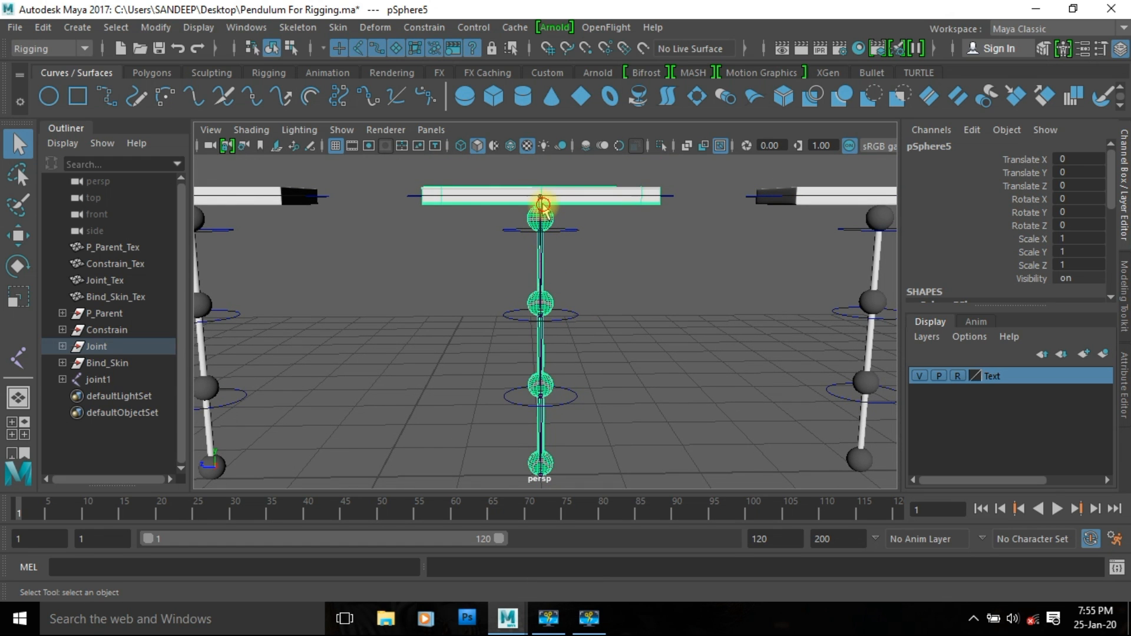
left_click(542, 203)
left_click(598, 204)
- Orient-constrain the lower rod and ball mesh to the joint at the top of the lower rod
right_click_drag(512, 396, 649, 389, "alt")
left_click(531, 377)
middle_click_drag(649, 389, 682, 248, "alt")
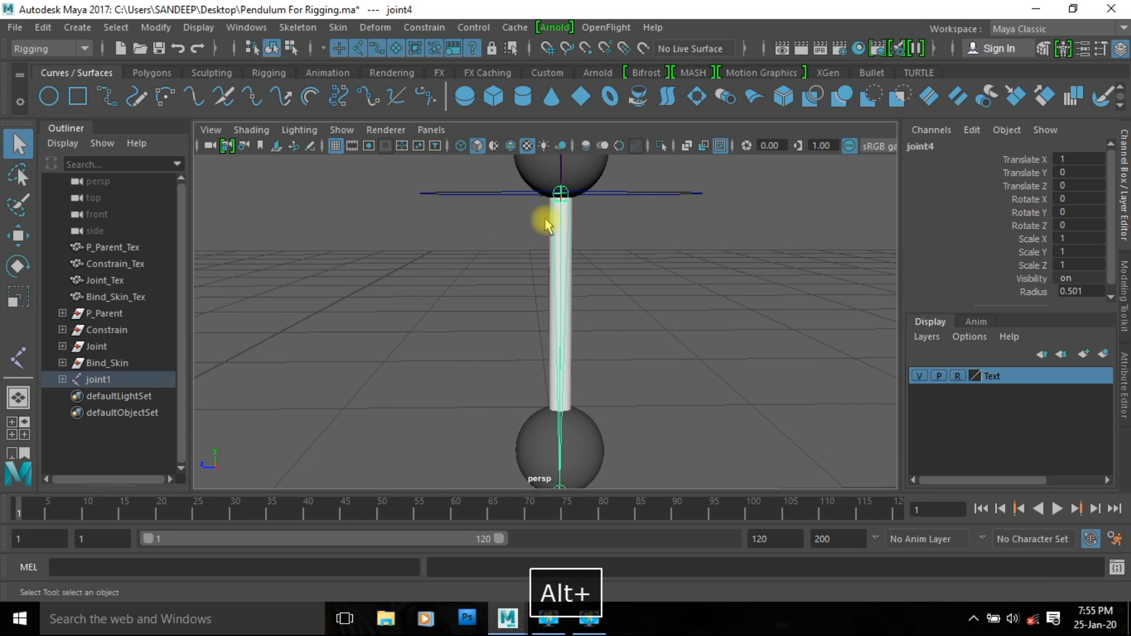
left_click(587, 451, "shift")
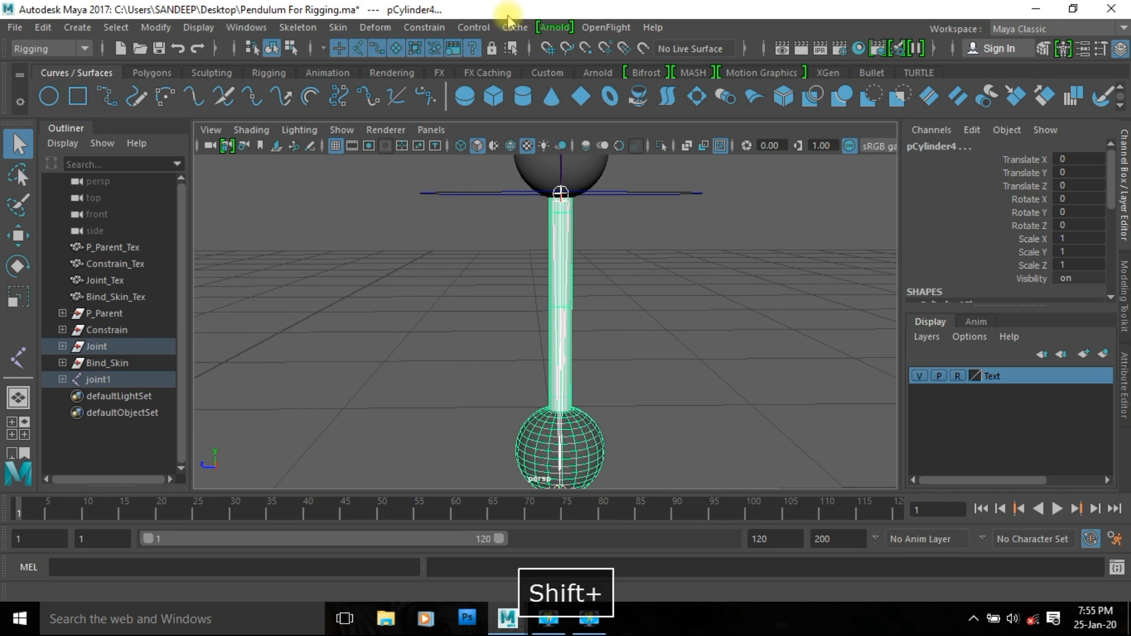
left_click(425, 27)
left_click(445, 102)
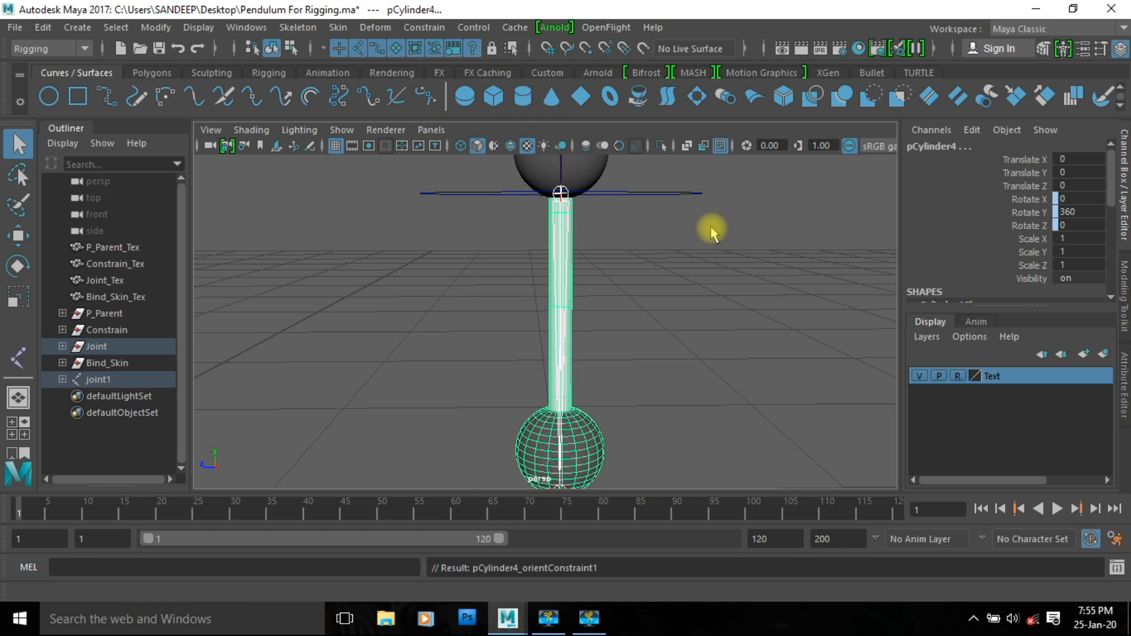
- Orient-constrain the middle rod mesh to the joint at the top of the middle rod
middle_click_drag(711, 227, 713, 395, "alt")
left_click(564, 209)
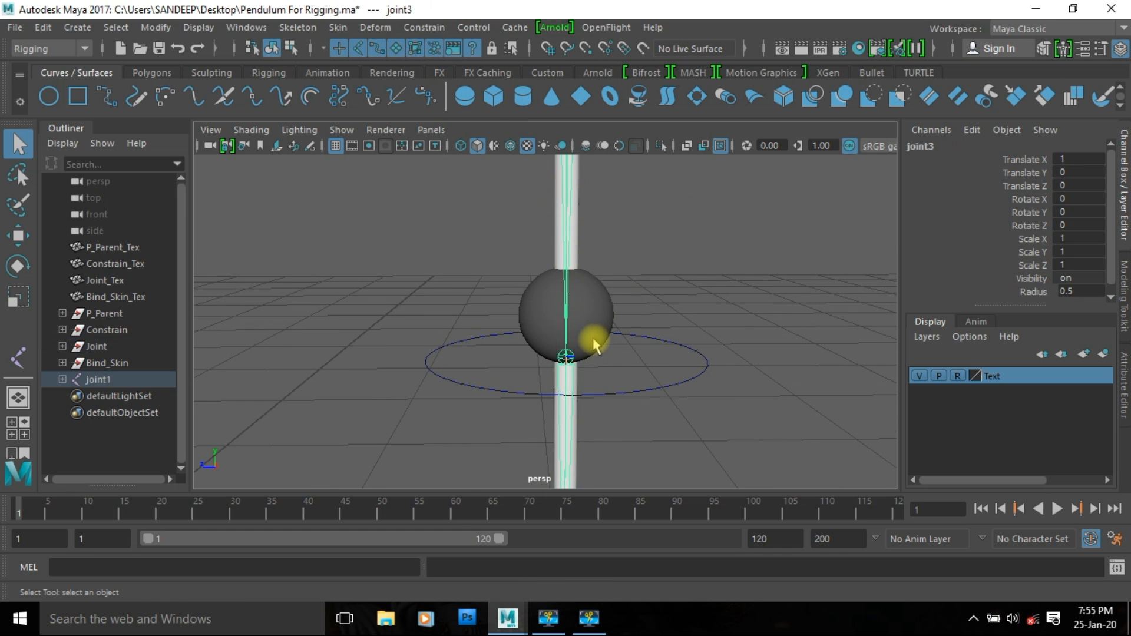
left_click(601, 305, "shift")
left_click(424, 27)
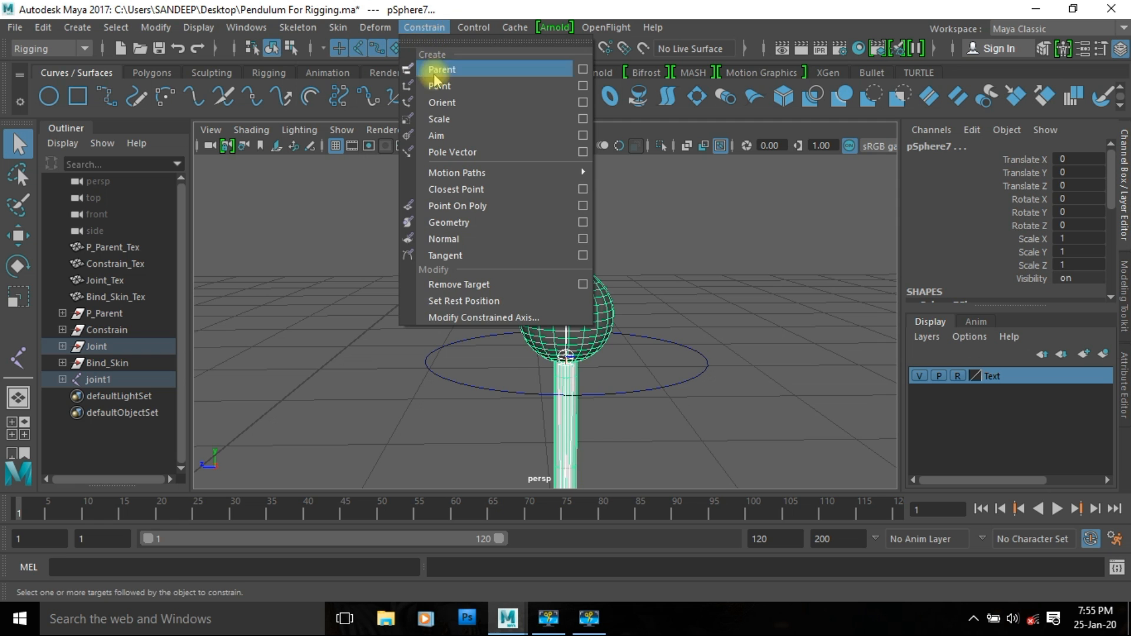
left_click(443, 102)
- Orient-constrain the upper rod mesh to the joint at the top of the upper rod
left_click_drag(629, 263, 578, 299, "alt")
left_click(560, 214)
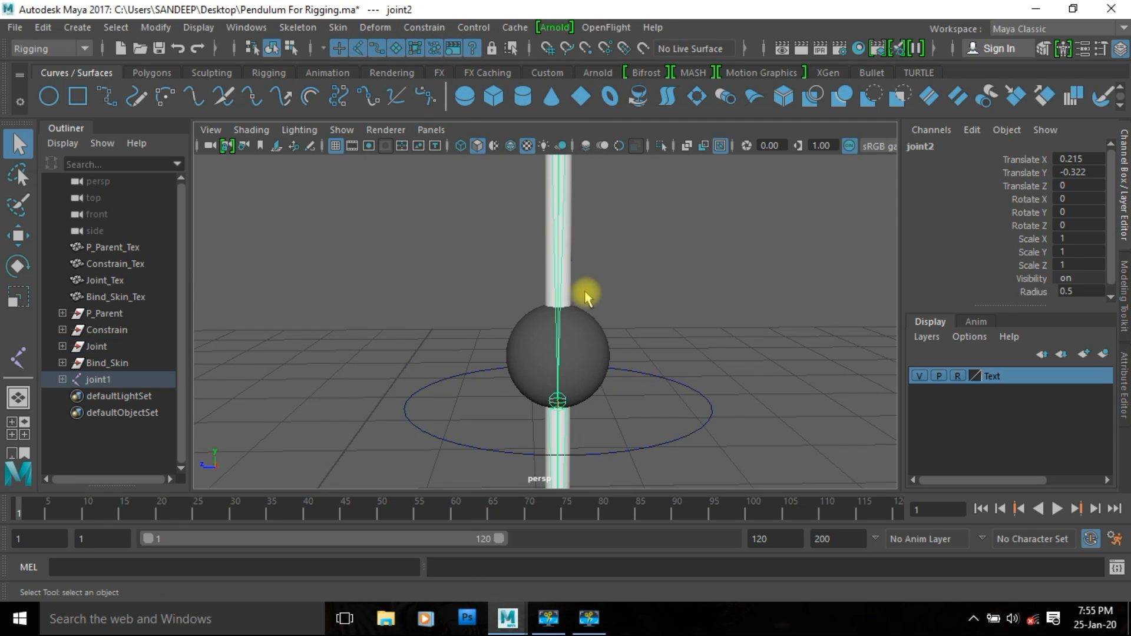
left_click(587, 322, "shift")
left_click(441, 31)
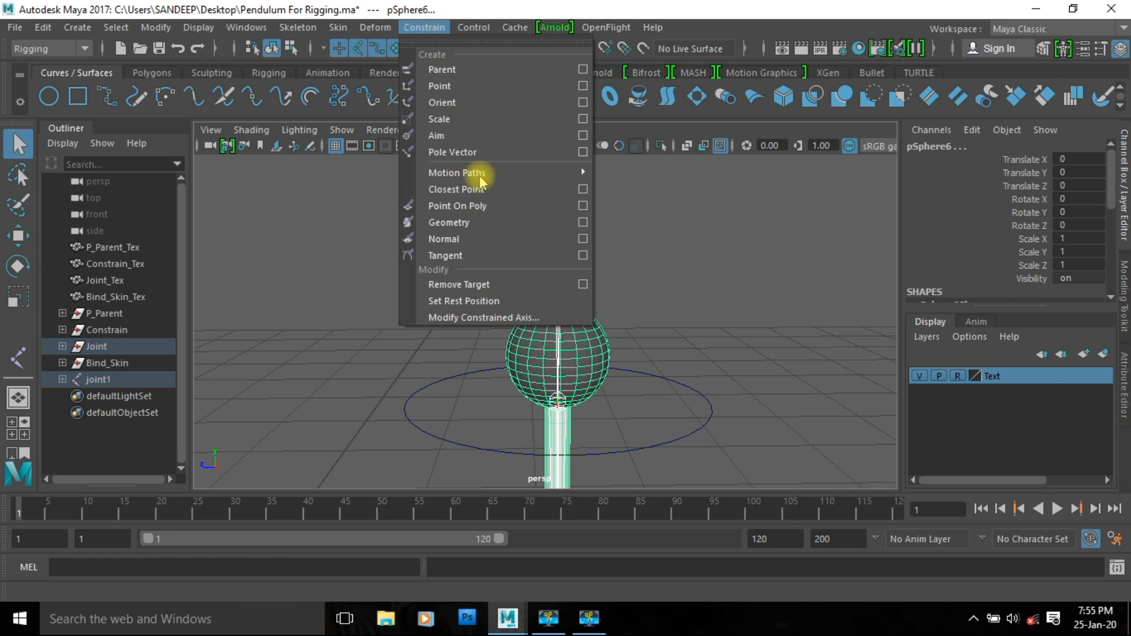
left_click(449, 105)
- Apply a parent constraint and a scale constraint from the root joint to the top bar mesh
left_click_drag(577, 306, 614, 386, "alt")
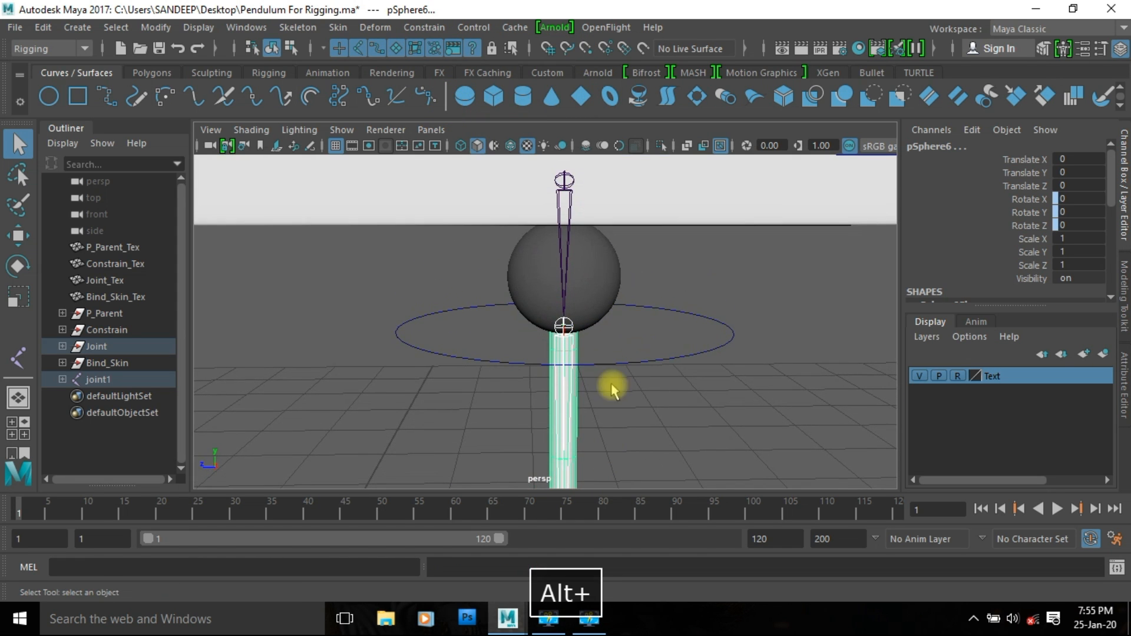
left_click(567, 181)
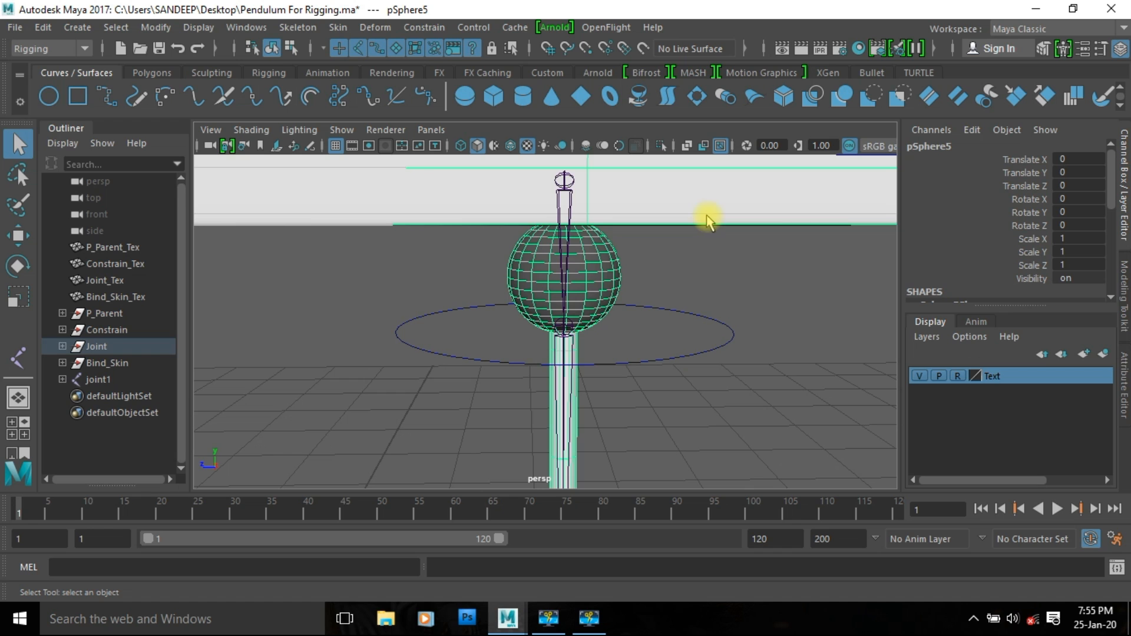
left_click(565, 182)
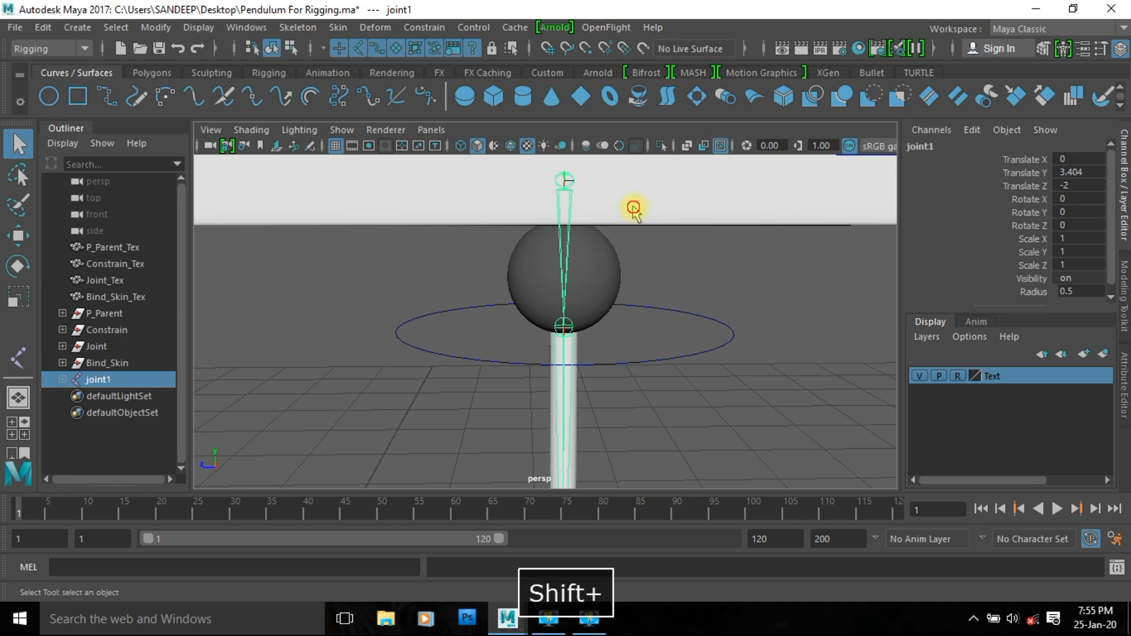
left_click(612, 247, "shift")
left_click(425, 28)
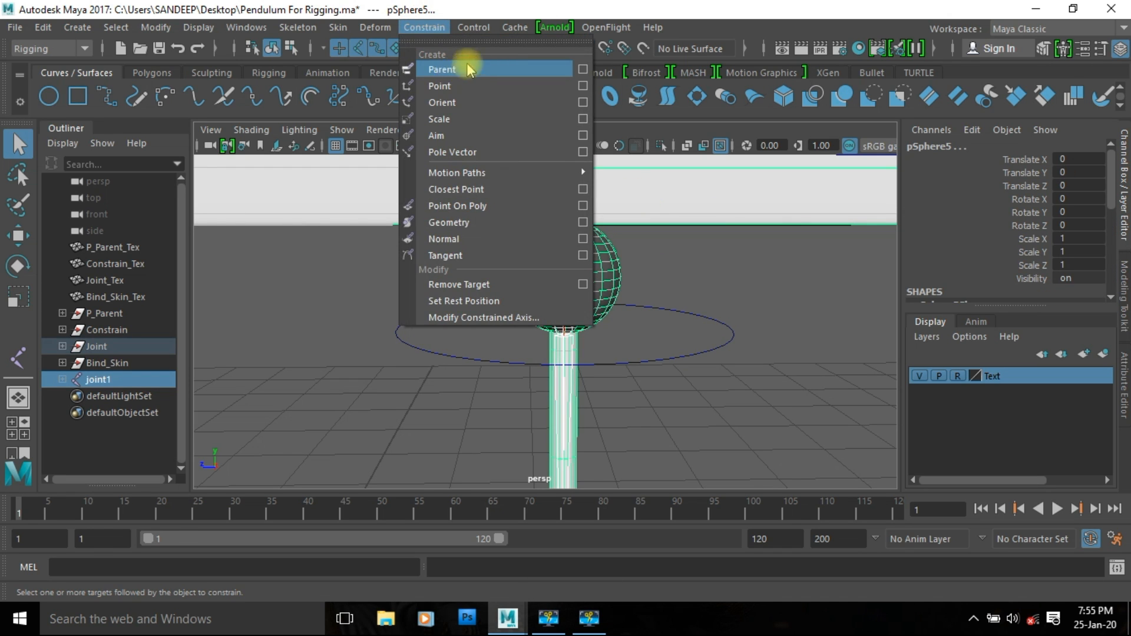
left_click(443, 69)
left_click(424, 27)
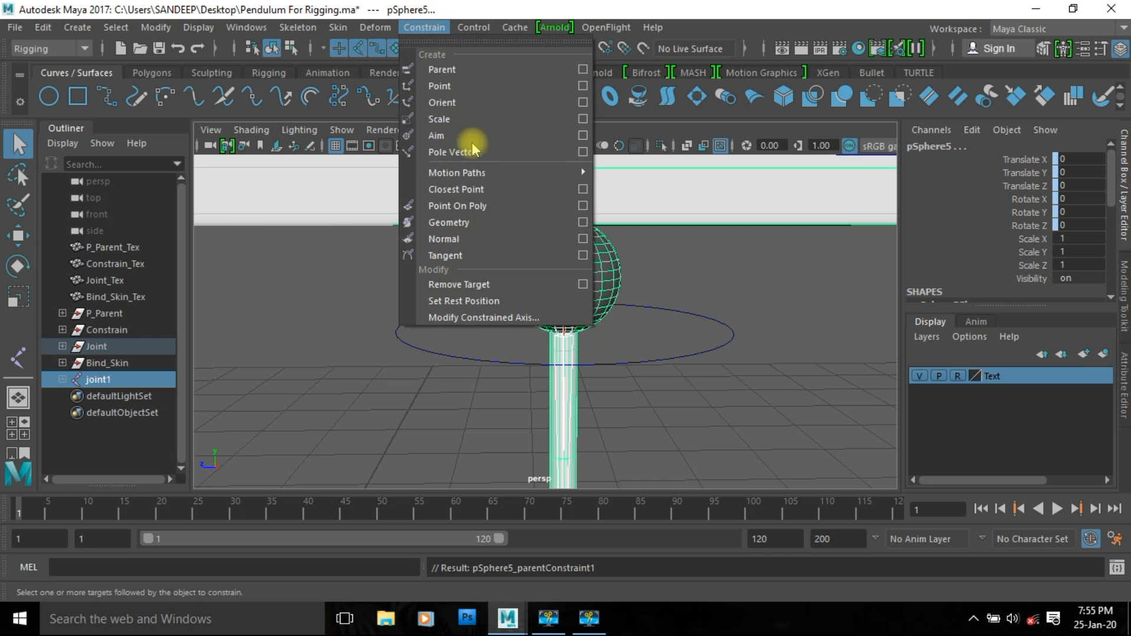
left_click(460, 121)
- Test-rotate the root joint to check that the meshes follow, and undo the test rotations
right_click_drag(634, 294, 609, 357, "alt")
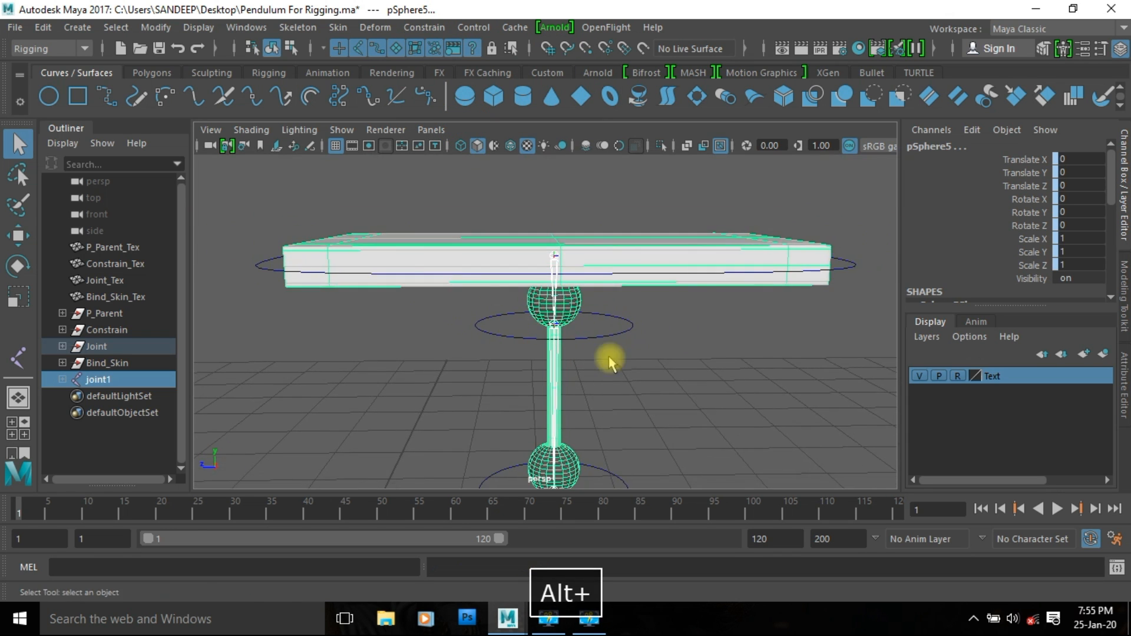
middle_click_drag(634, 372, 625, 321, "alt")
left_click(753, 342)
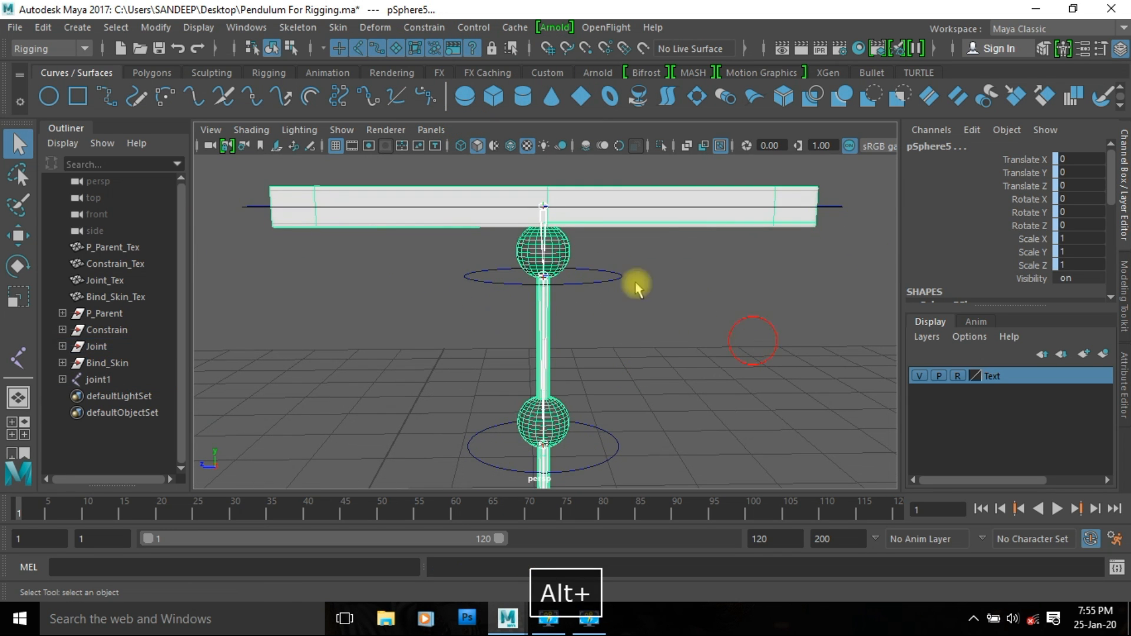
left_click(544, 213)
key("e")
left_click_drag(753, 397, 755, 361)
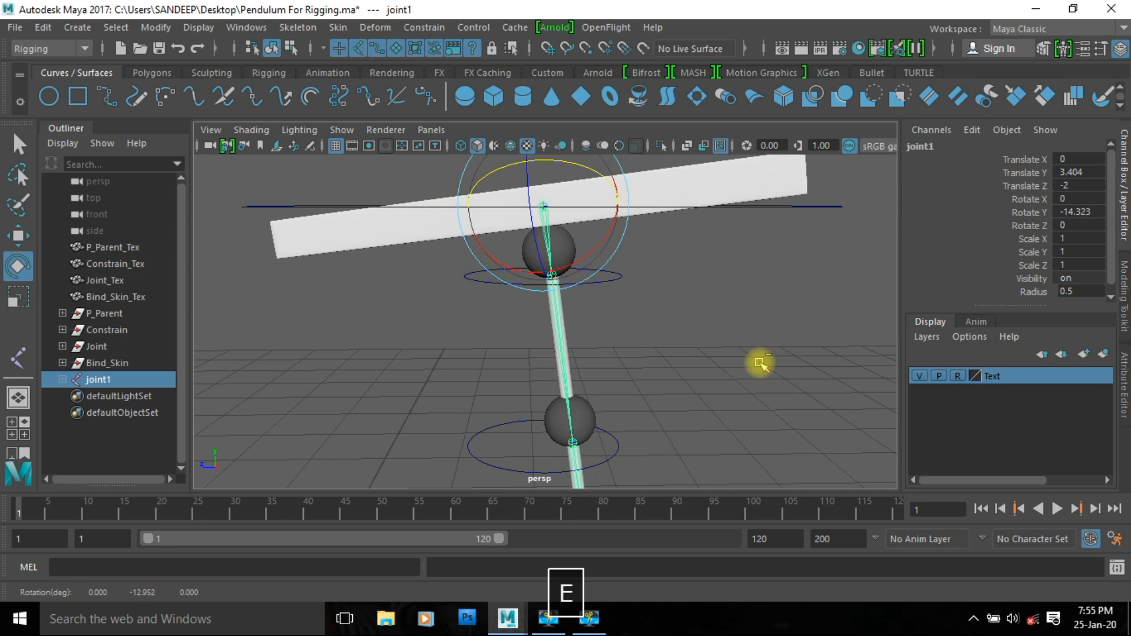
key("ctrl+z")
left_click_drag(630, 197, 653, 292)
key("ctrl+z")
key("ctrl+z")
key("e")
middle_click_drag(765, 369, 730, 313)
key("ctrl+z")
left_click(733, 345)
- Orient-constrain the joint at the top of the lower rod to the control circle around it
left_click_drag(634, 233, 661, 321)
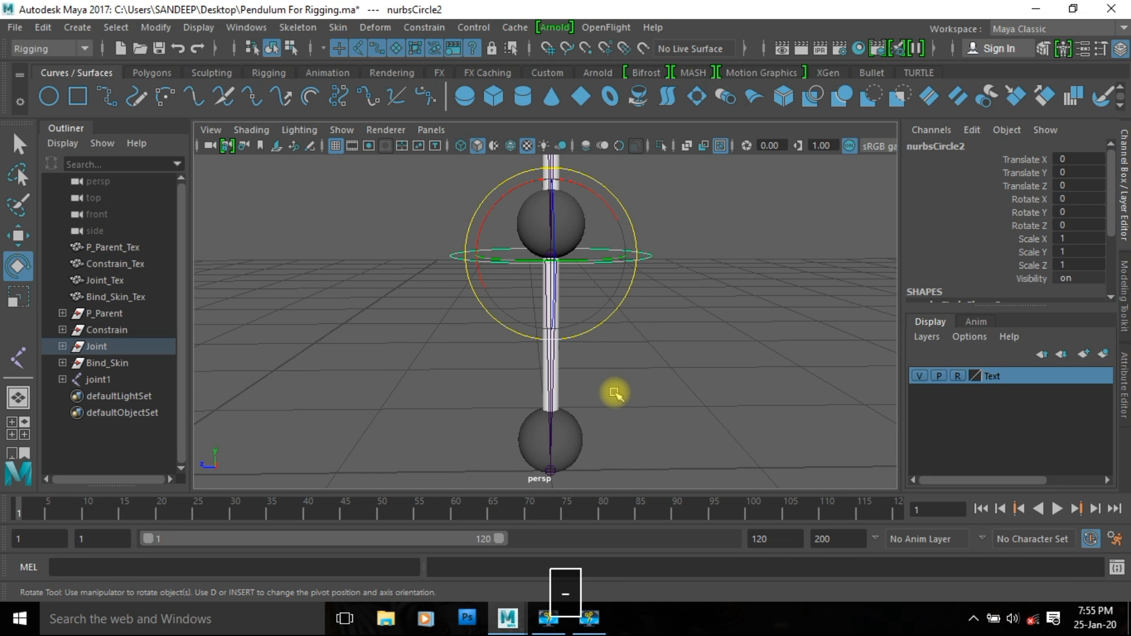
left_click(553, 341, "shift")
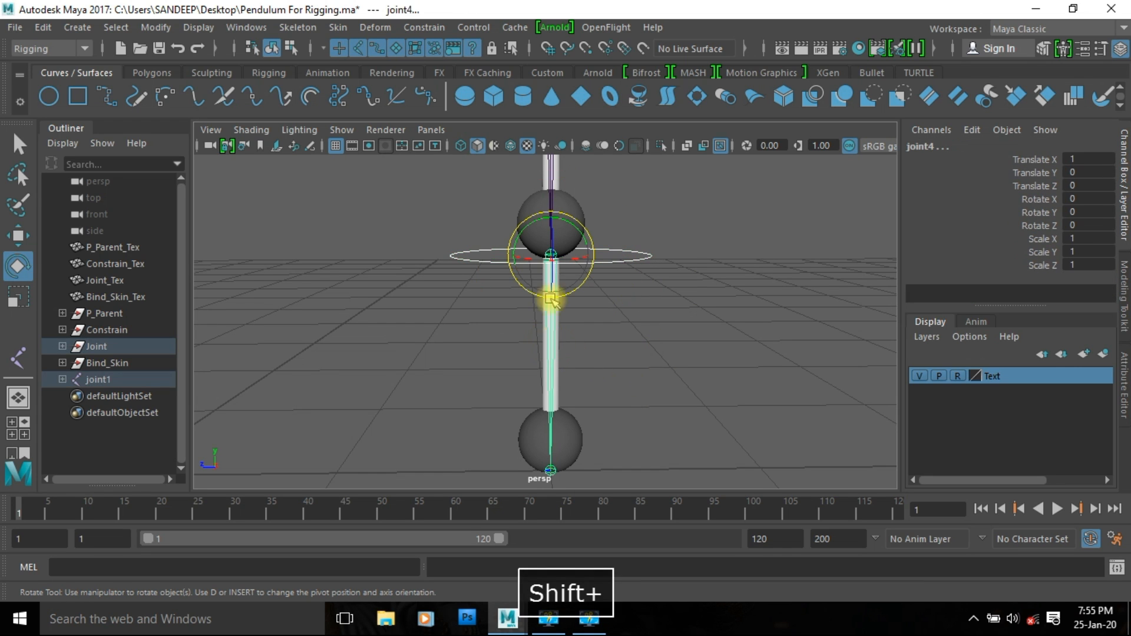
left_click(423, 28)
left_click(441, 102)
- Scale-constrain the joint at the top of the middle rod to the control circle around it
middle_click_drag(681, 247, 639, 209, "alt")
left_click_drag(638, 210, 585, 275)
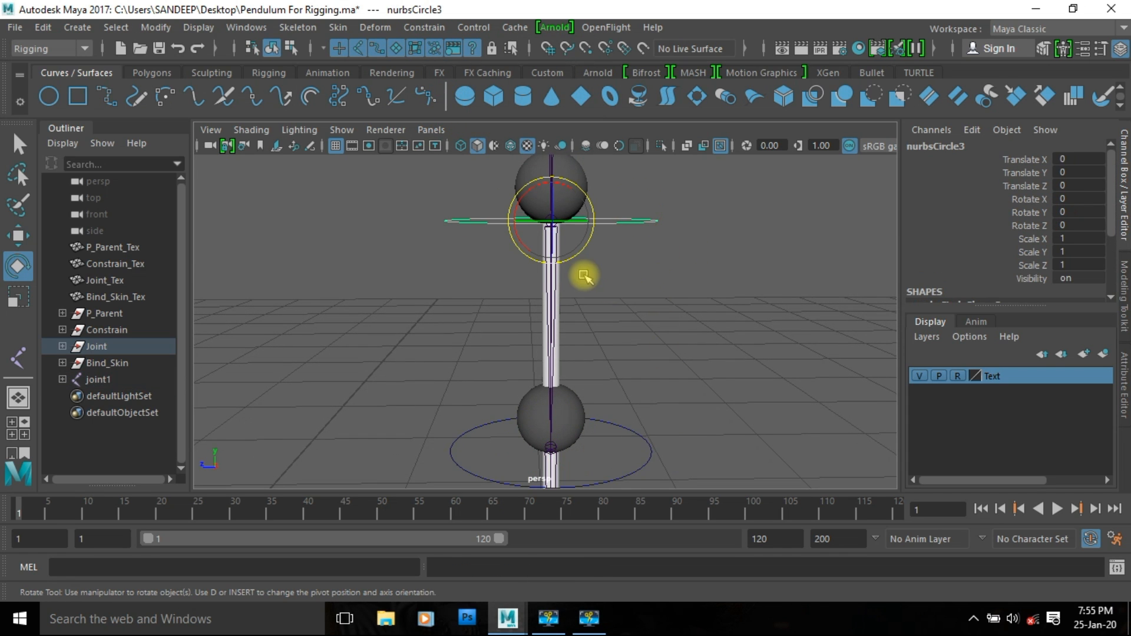
left_click(554, 290, "shift")
left_click(439, 27)
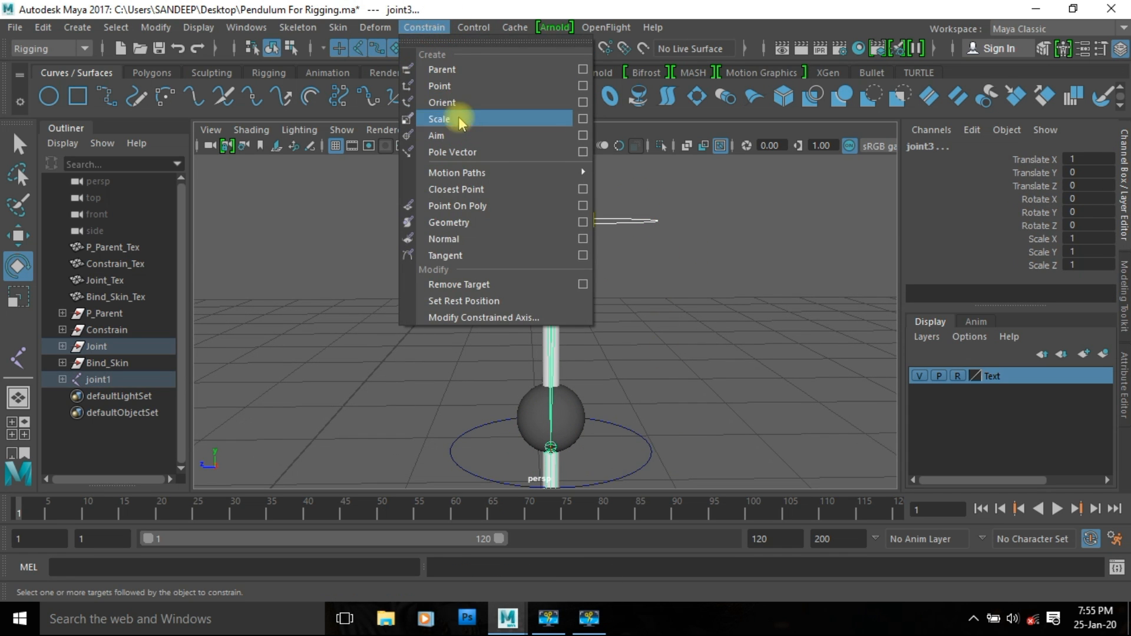
left_click(458, 117)
- Orient-constrain the joint at the top of the upper rod to the control circle around it
left_click_drag(518, 220, 581, 283, "alt")
left_click(592, 237)
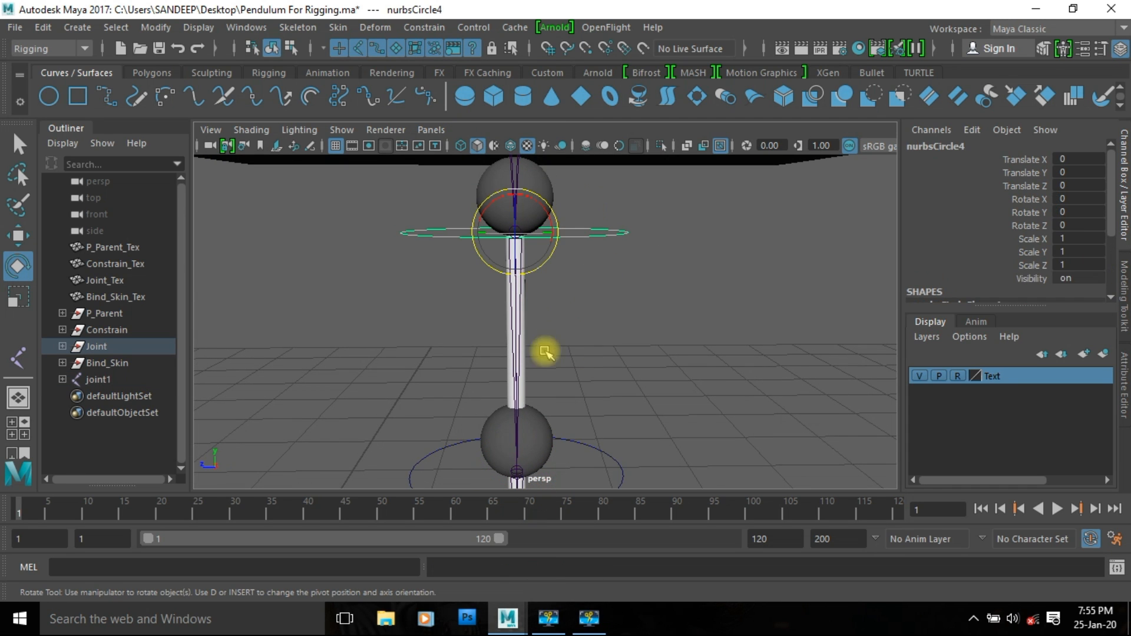
left_click(516, 327, "shift")
left_click(424, 27)
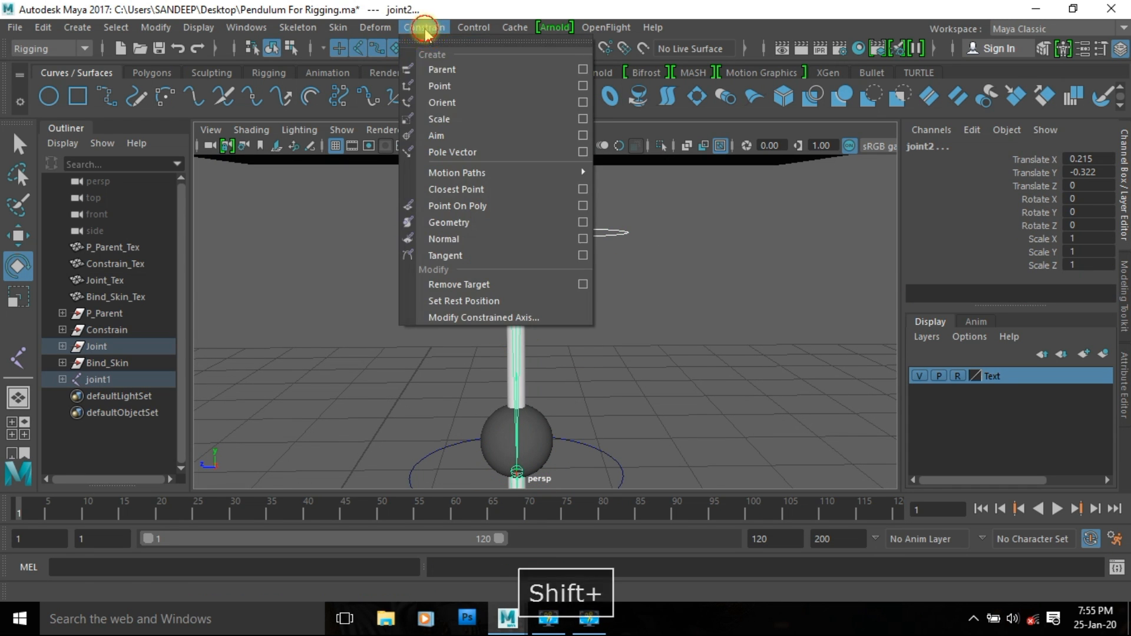
left_click(442, 103)
- Apply a parent constraint and a scale constraint from the top bar's control circle to the root joint
left_click_drag(619, 424, 775, 312, "alt")
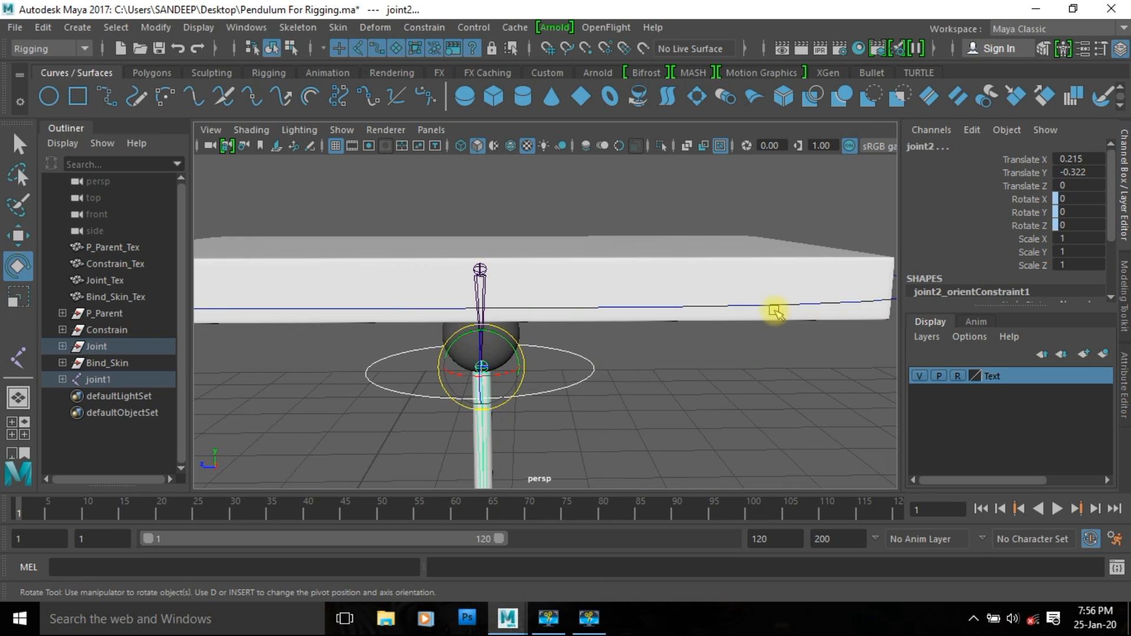
left_click(771, 305)
key("q")
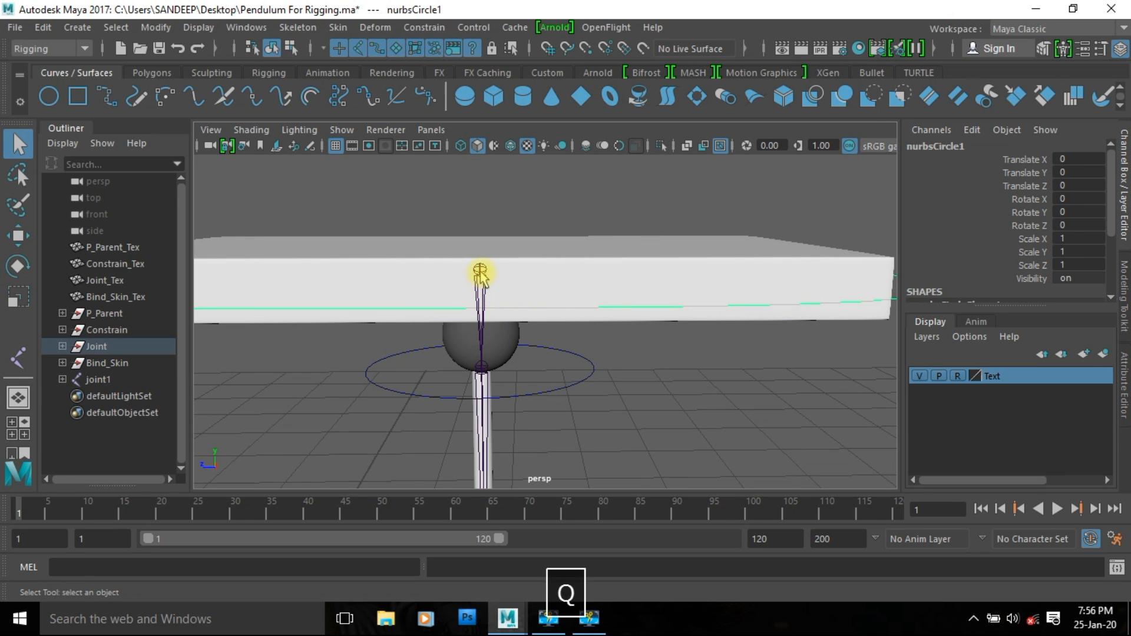
left_click(480, 271, "shift")
left_click(424, 27)
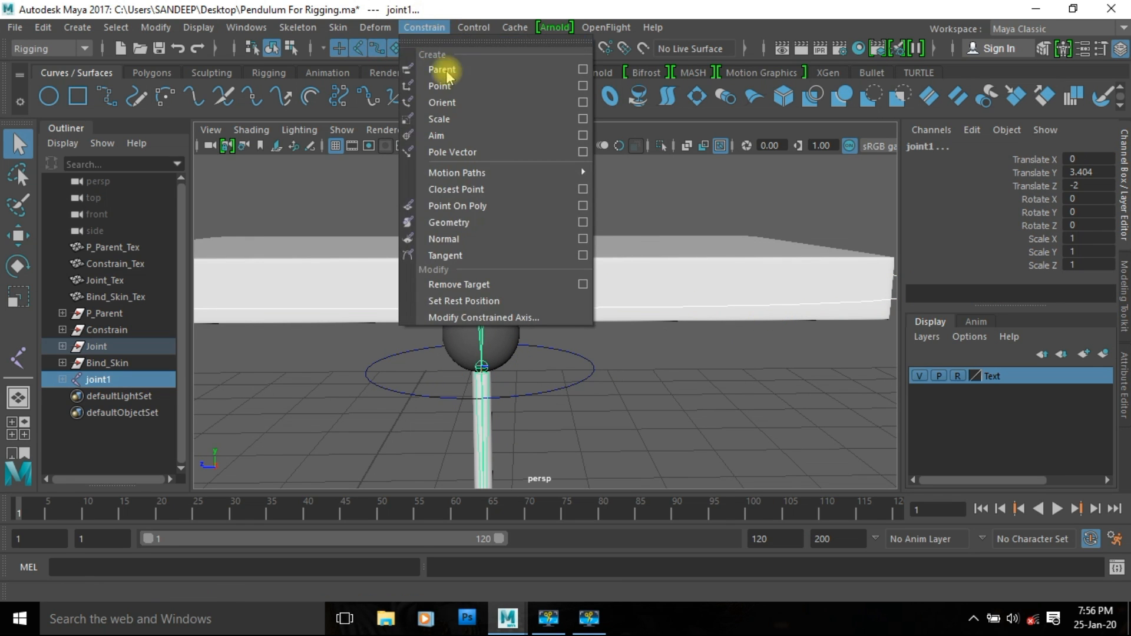
left_click(451, 71)
left_click(432, 27)
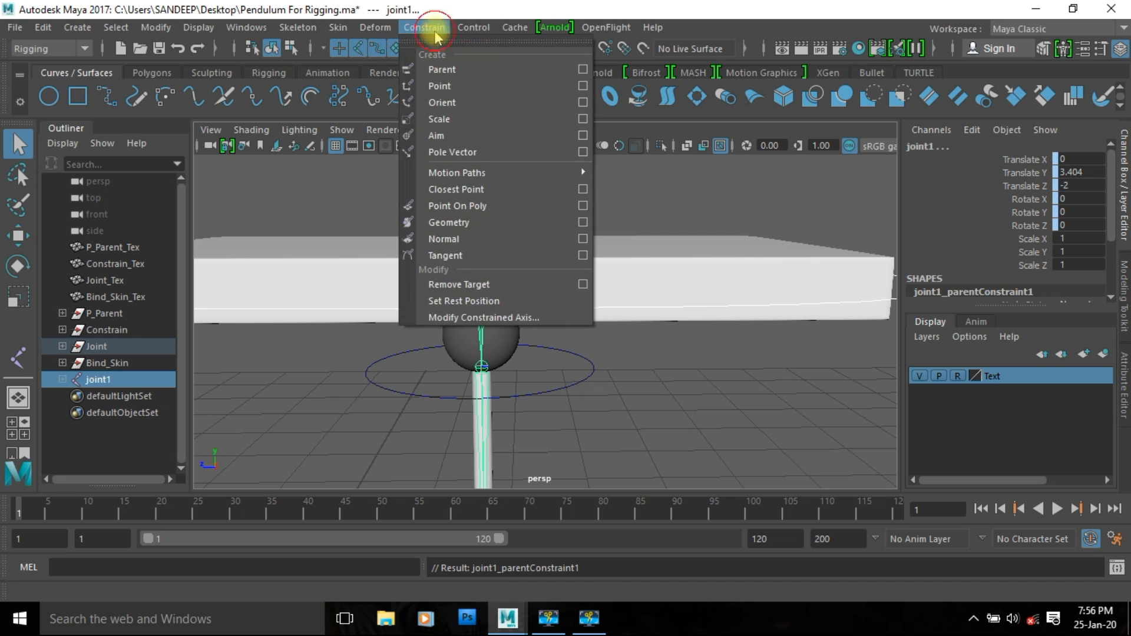
left_click(471, 121)
- Test-move the top bar's control circle sideways to check that the joints and meshes follow, and undo the move
right_click_drag(646, 360, 377, 355, "alt")
middle_click_drag(702, 352, 719, 309, "alt")
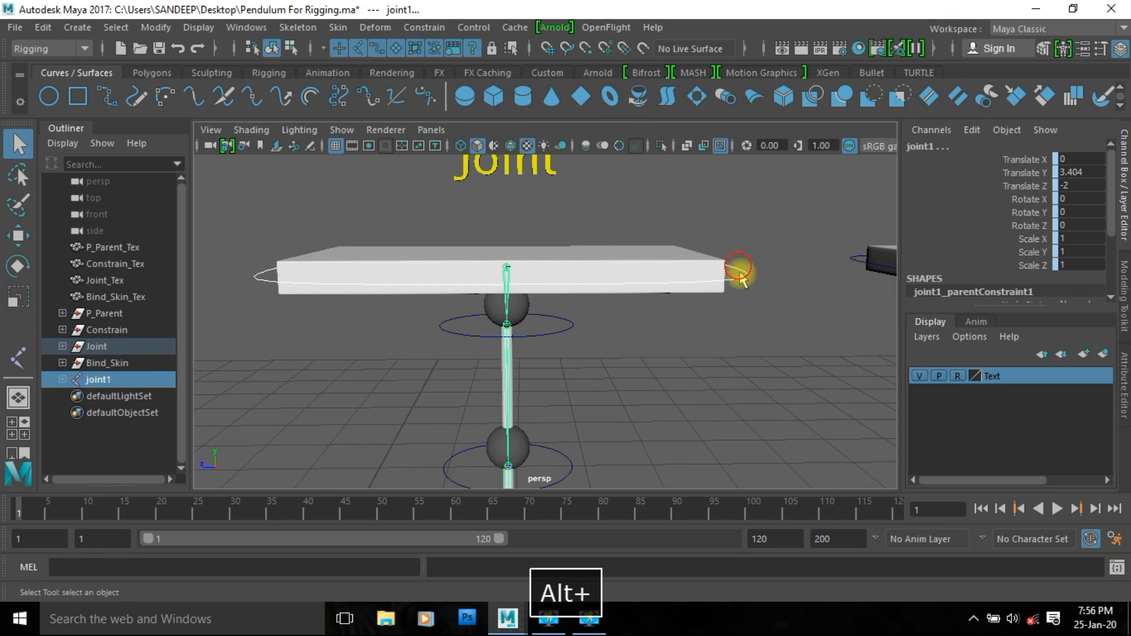
left_click(740, 273)
key("w")
left_click_drag(465, 274, 328, 278)
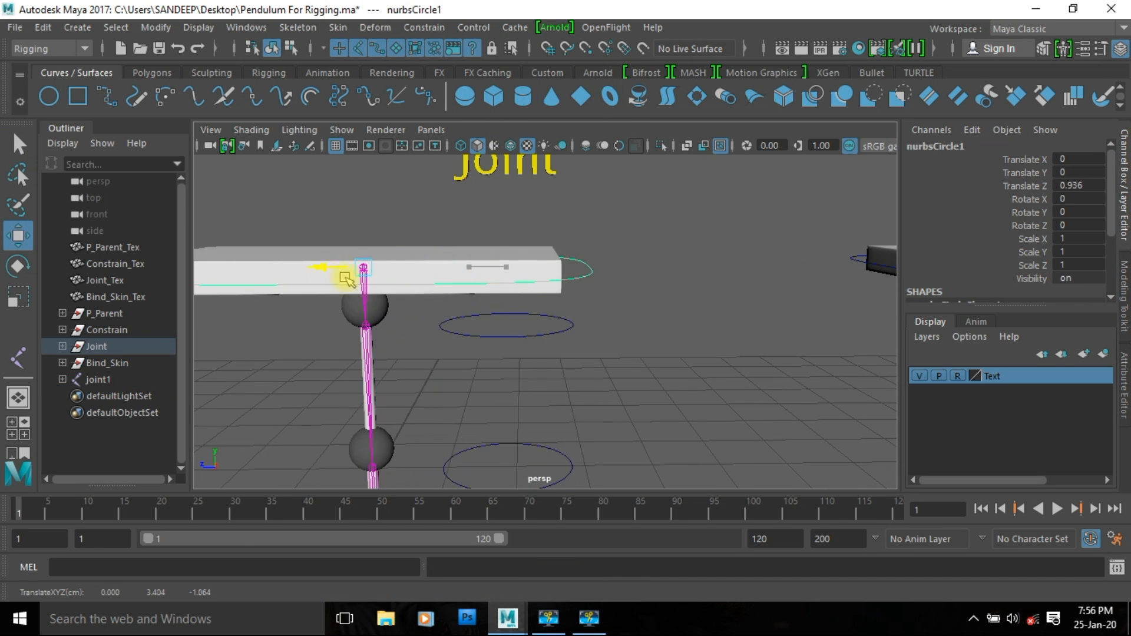
key("ctrl+z")
- Parent the control circles in a chain: lower under middle, middle under upper, and upper under the top bar's circle
right_click_drag(645, 426, 601, 405, "alt")
middle_click_drag(601, 401, 607, 133, "alt")
left_click(560, 275)
middle_click_drag(612, 278, 608, 346, "alt")
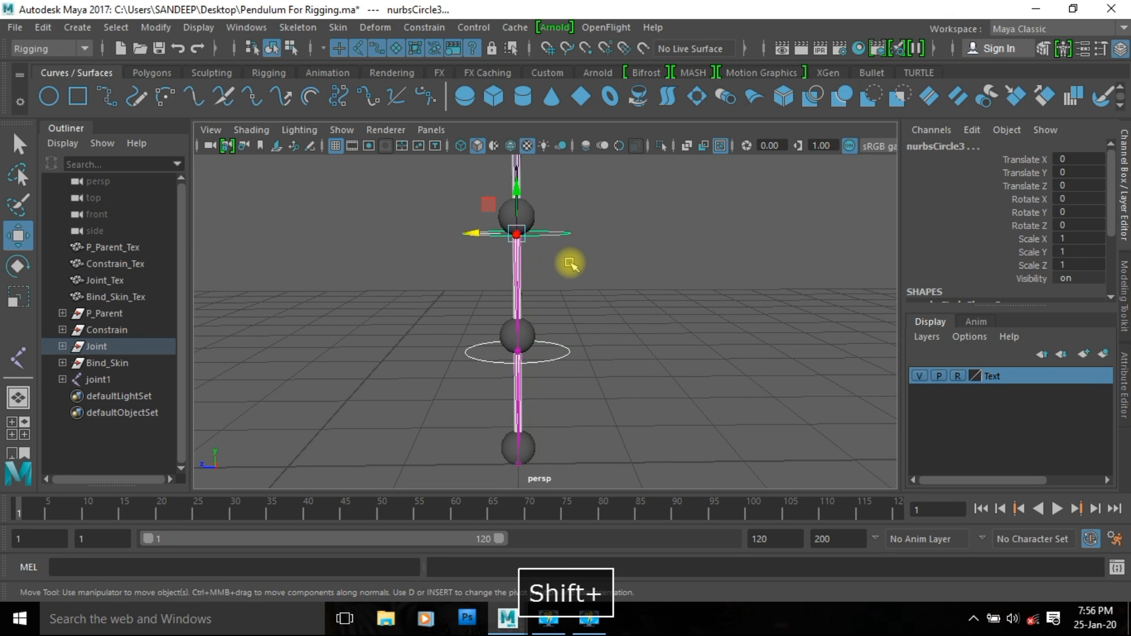
key("p")
middle_click_drag(583, 272, 657, 396, "alt")
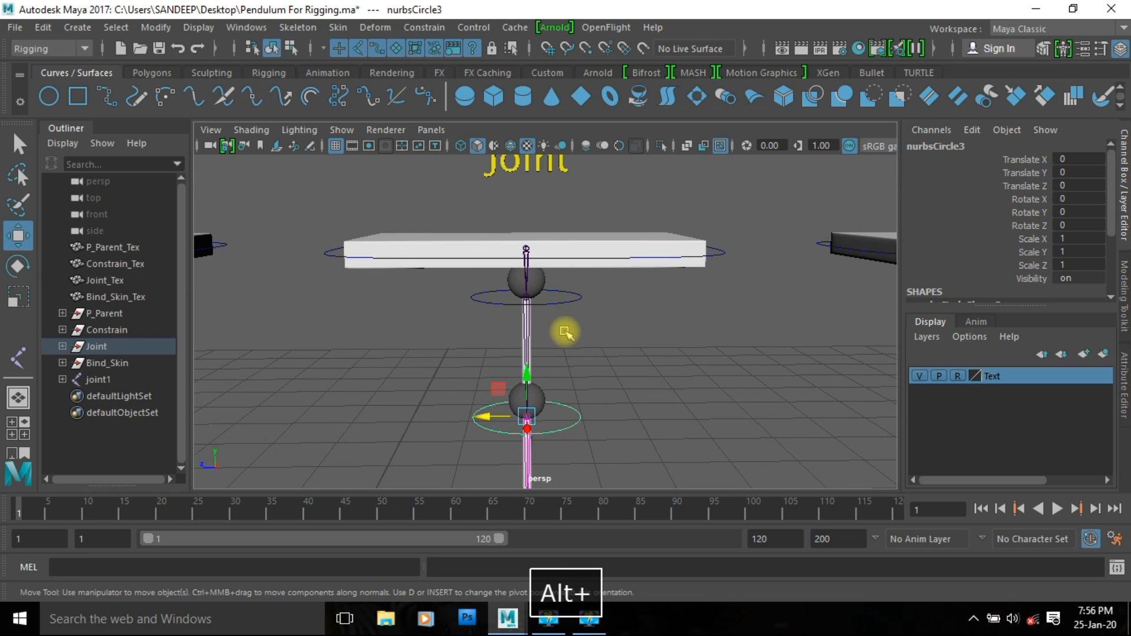
key("p")
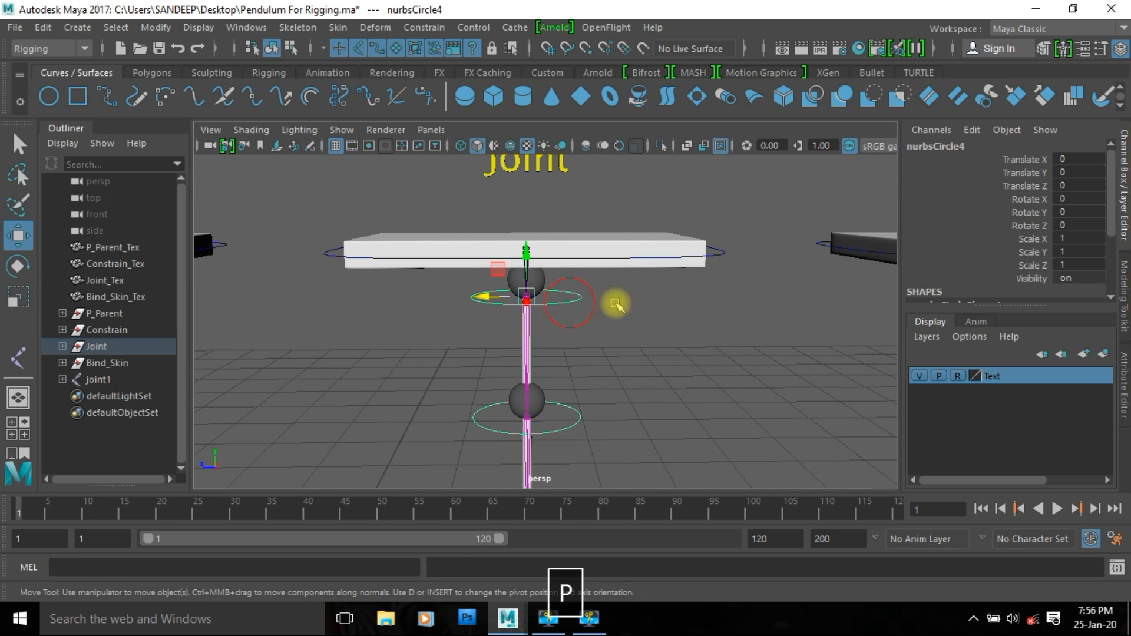
left_click(720, 255, "shift")
key("p")
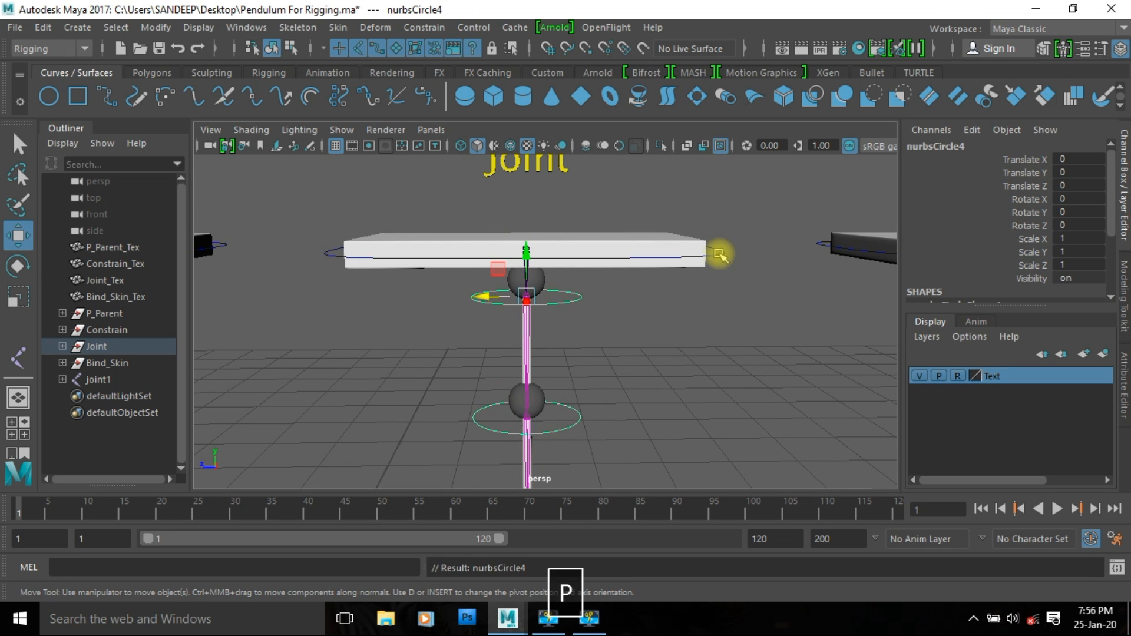
- Parent the root joint under the top bar's control circle
left_click(573, 294)
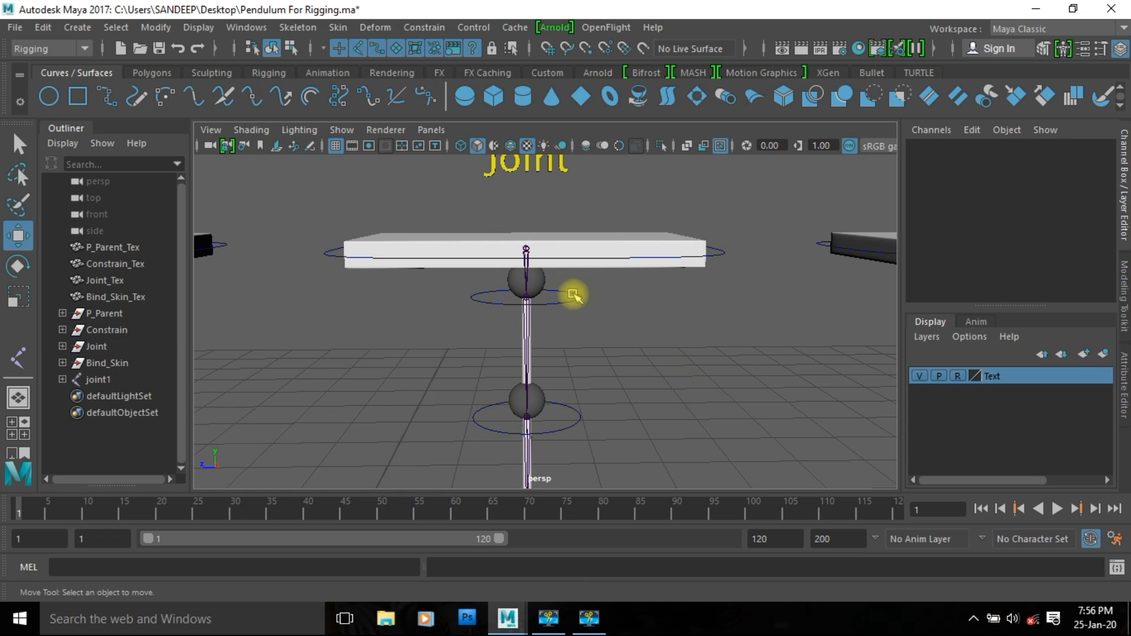
left_click(529, 248)
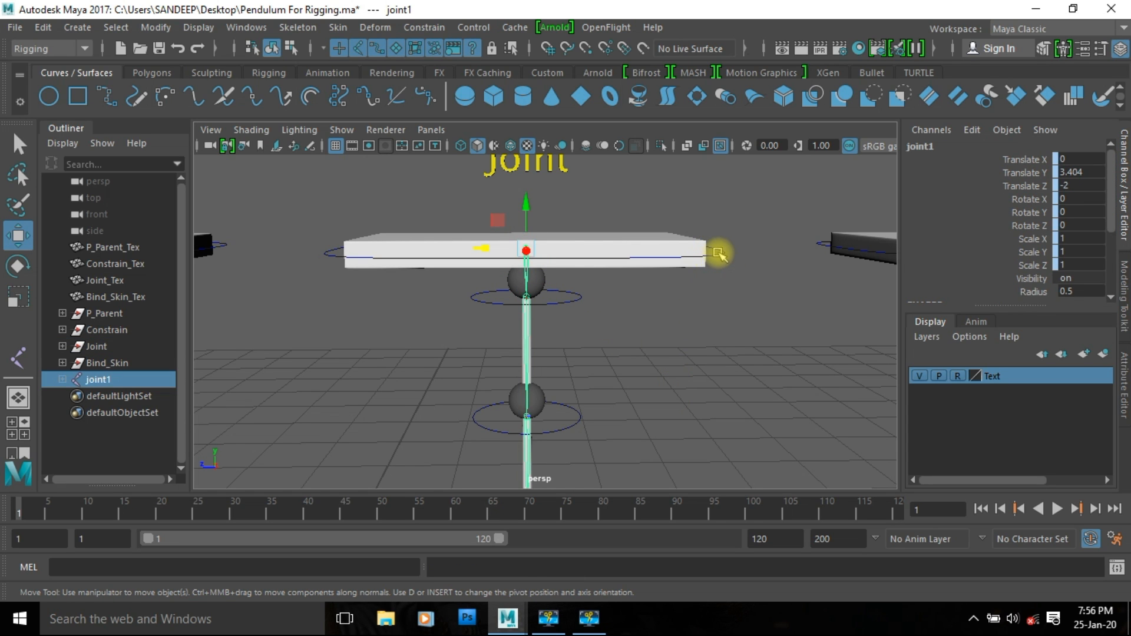
left_click(719, 253, "shift")
key("p")
- Test-rotate, move and scale the top bar's control circle, undoing each test transform, and clear the selection
left_click(719, 263)
key("e")
middle_click_drag(758, 343, 697, 260)
key("ctrl+z")
key("w")
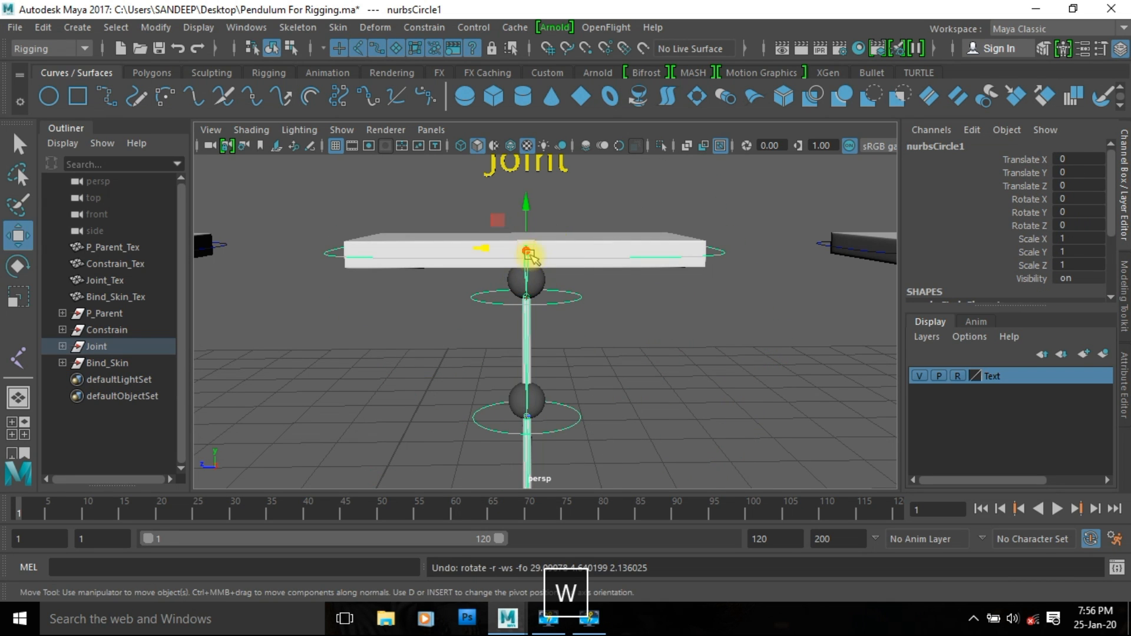
left_click_drag(498, 248, 480, 285)
key("ctrl+z")
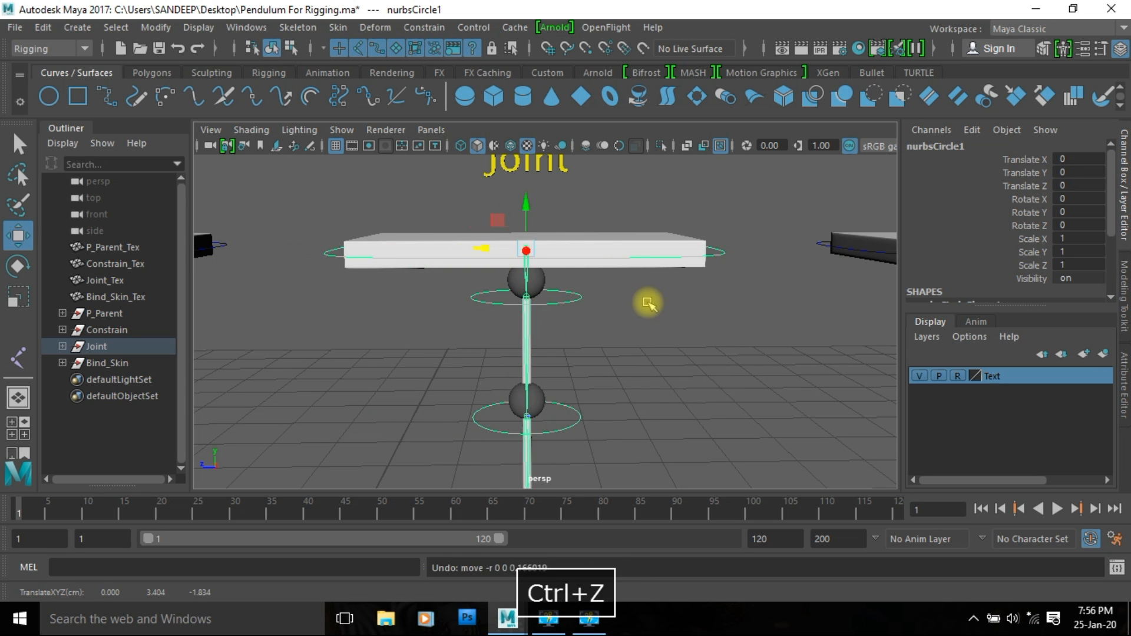
key("r")
middle_click_drag(613, 332, 1008, 334)
key("ctrl+z")
left_click(756, 394)
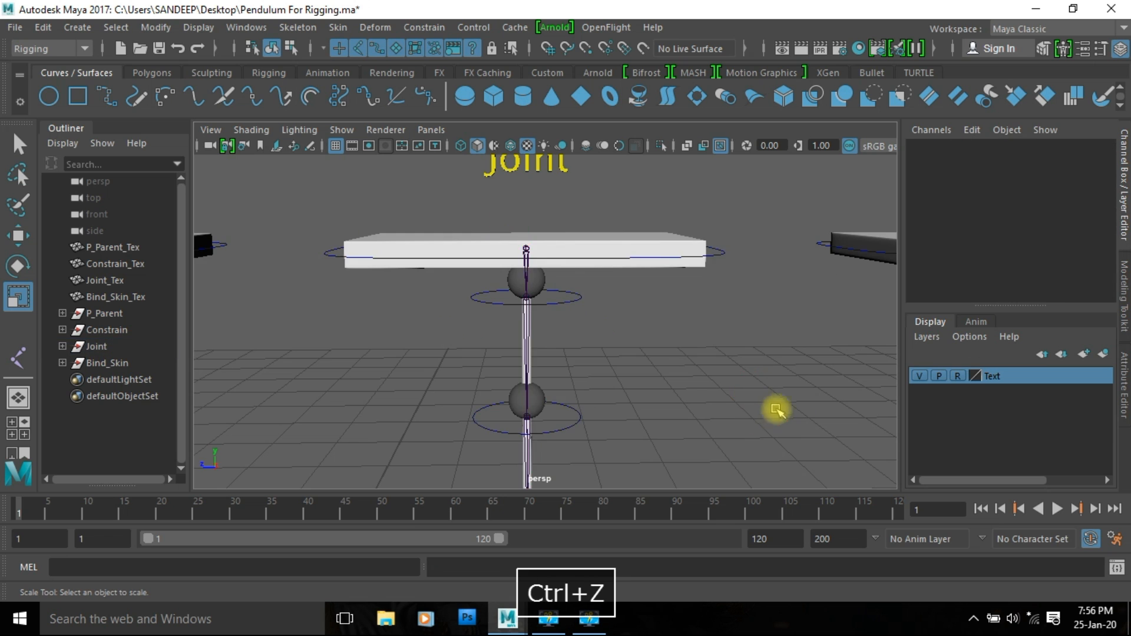
- Combine the bar, spheres and rods of the Bind Skin pendulum into a single mesh
right_click_drag(776, 408, 583, 401, "alt")
middle_click_drag(583, 402, 442, 331, "alt")
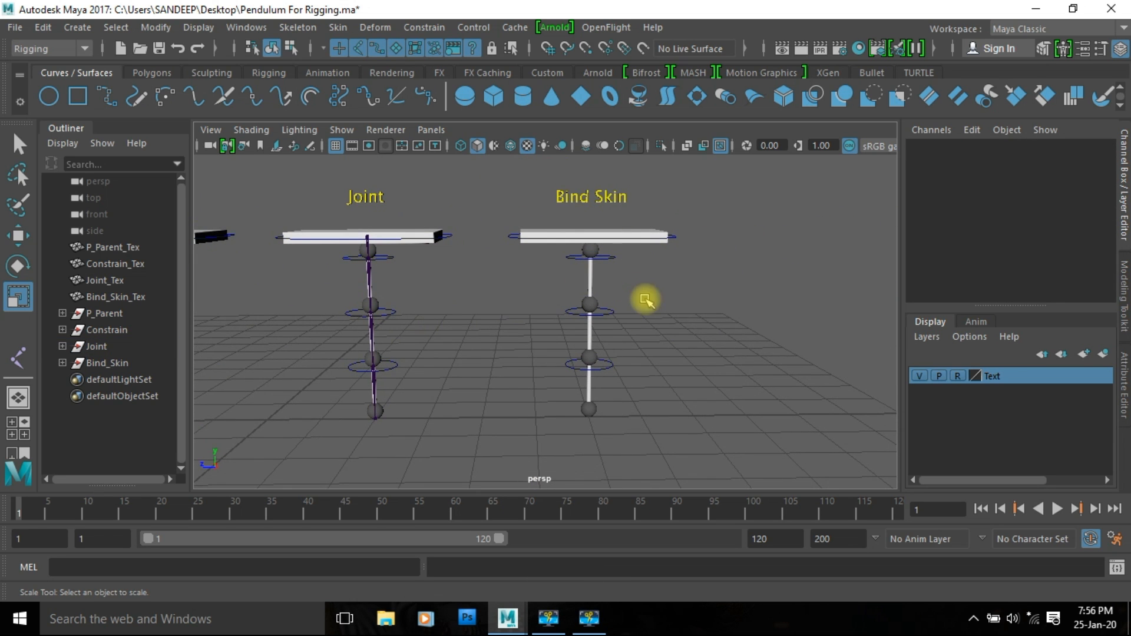
right_click_drag(648, 298, 712, 305, "alt")
middle_click_drag(693, 248, 704, 201, "alt")
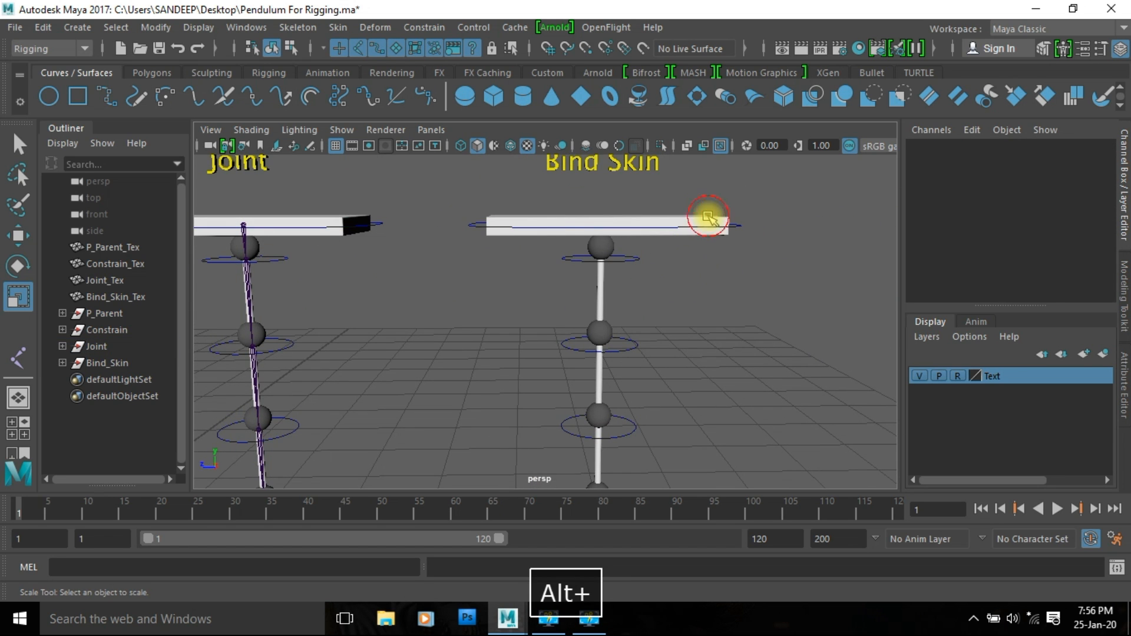
left_click(708, 217)
left_click(599, 297, "shift")
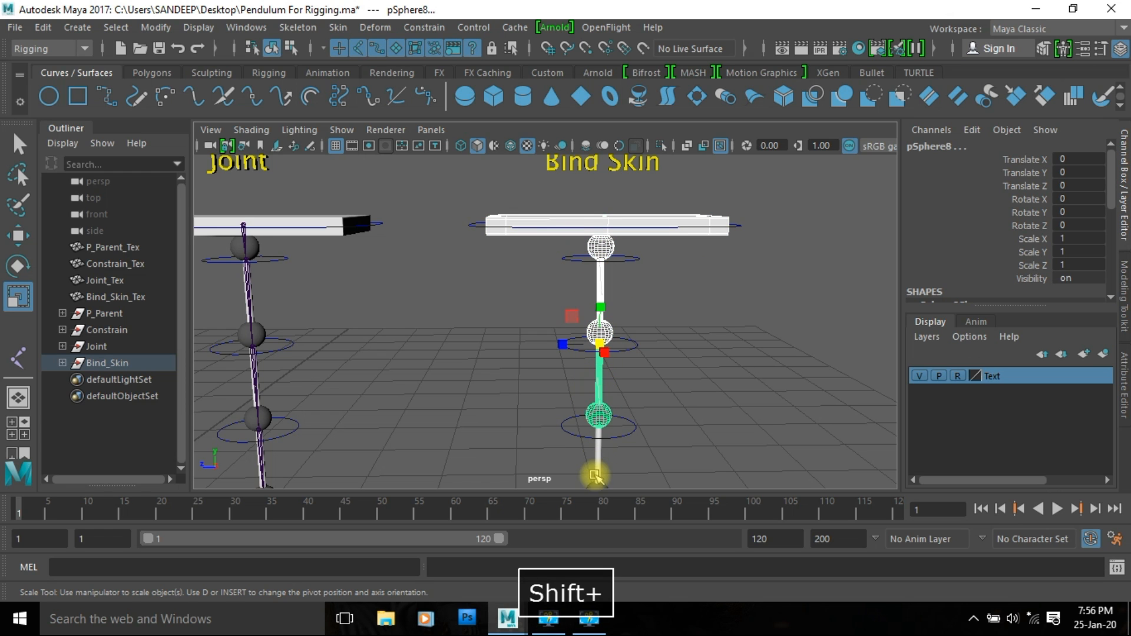
left_click(75, 48)
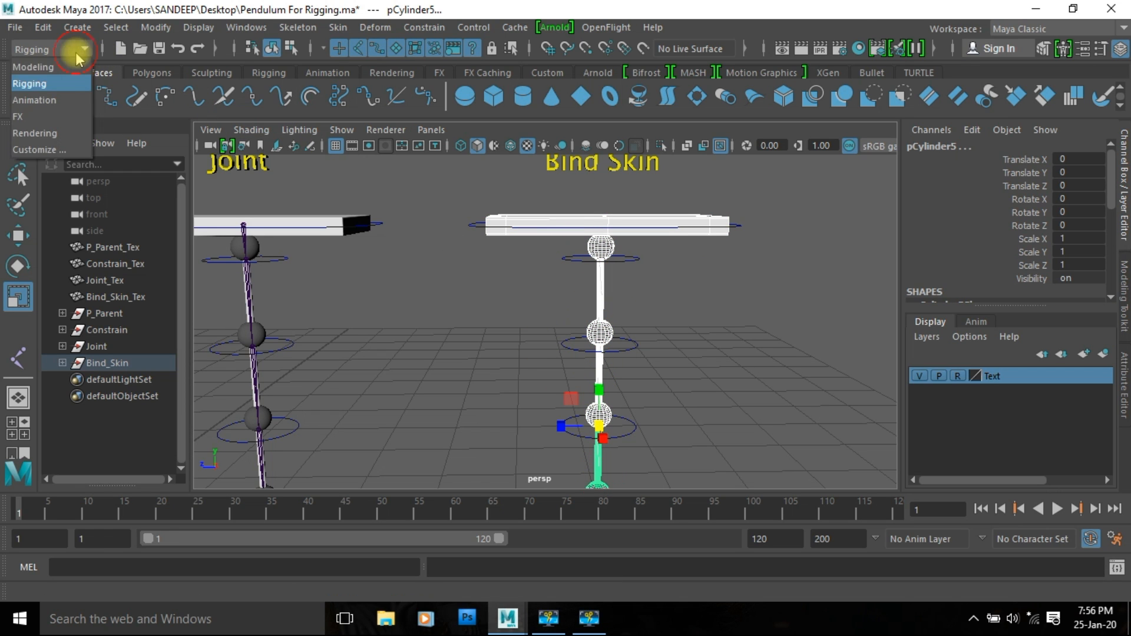
left_click(68, 73)
left_click(293, 30)
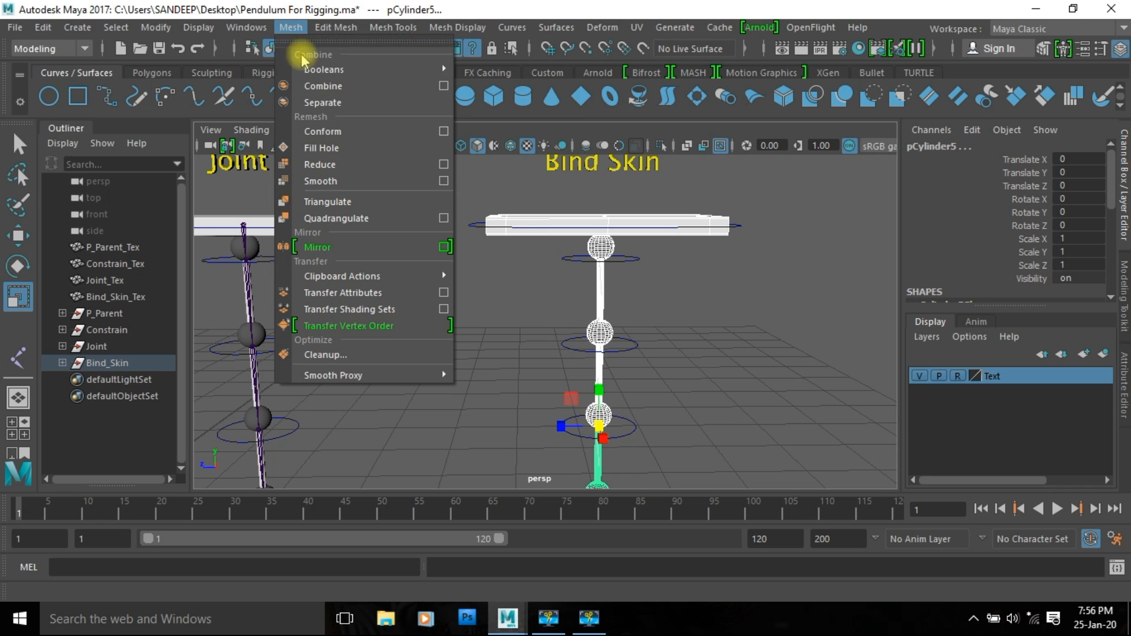
left_click(324, 87)
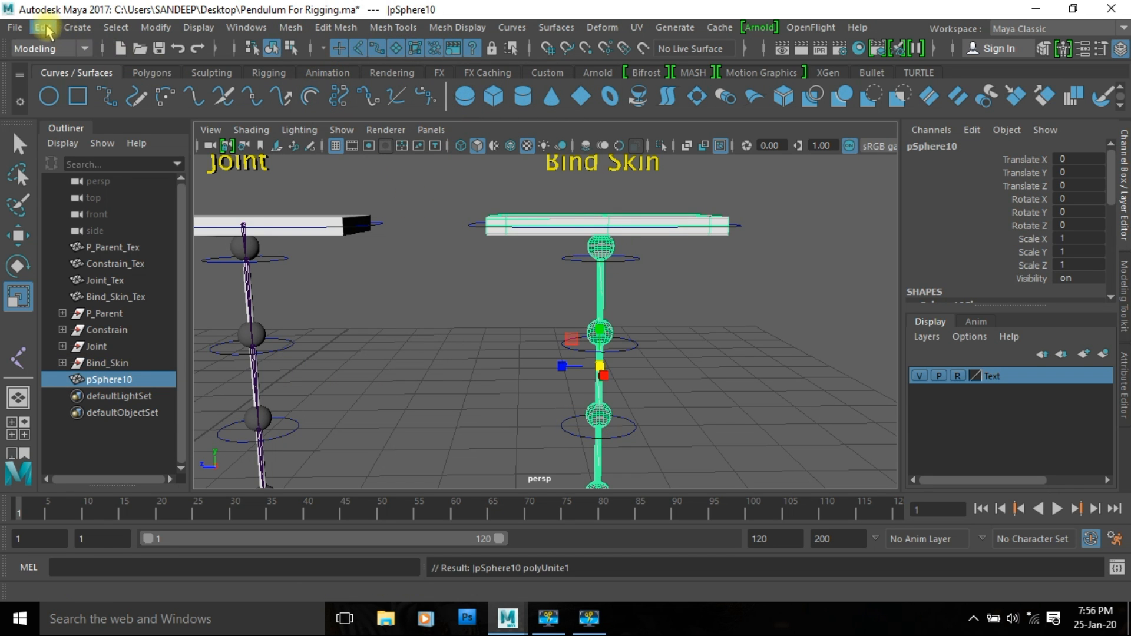
- Delete the combined Bind Skin mesh's construction history and freeze its transformations
left_click(44, 28)
mouse_move(242, 222)
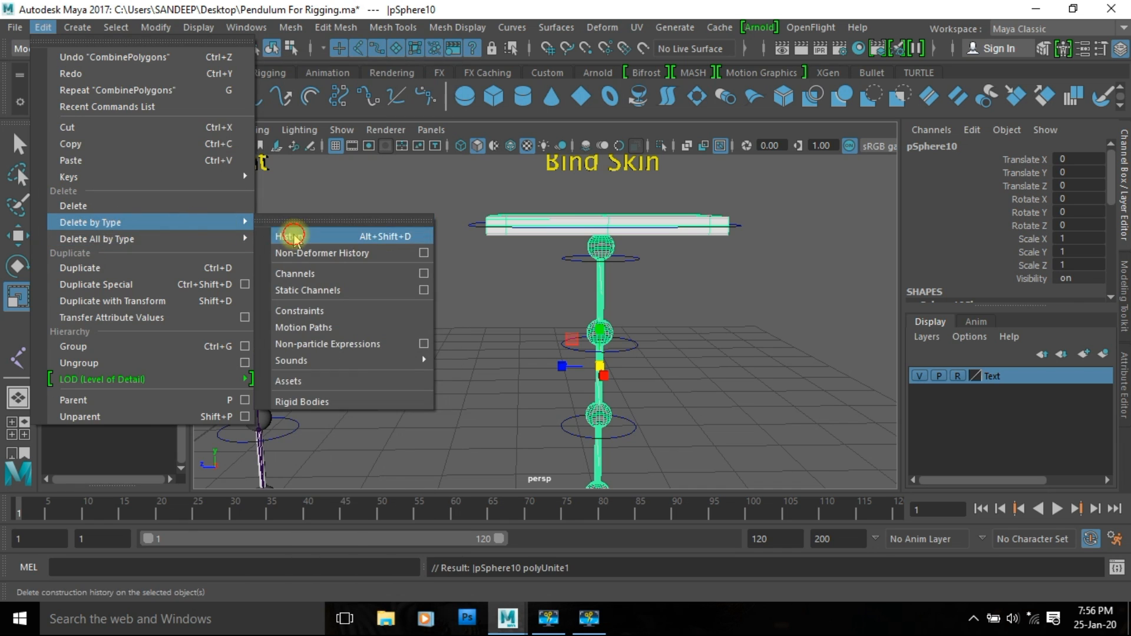
left_click(293, 236)
left_click(156, 27)
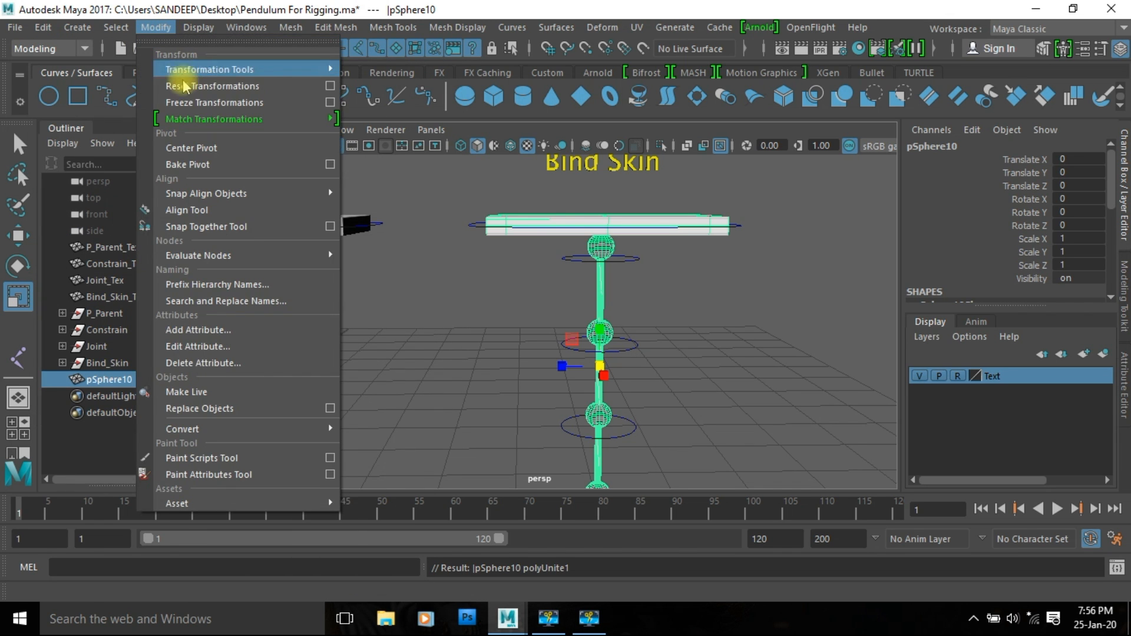
left_click(186, 104)
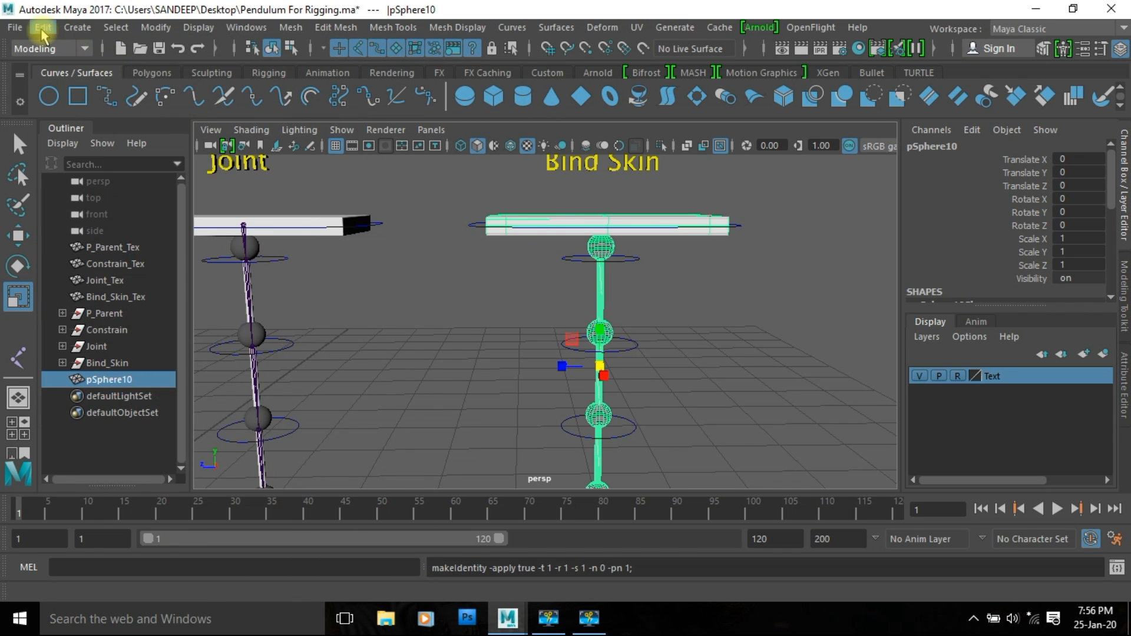
- Reset the combined Bind Skin mesh's transformations and center its pivot
right_click_drag(665, 351, 515, 328, "alt")
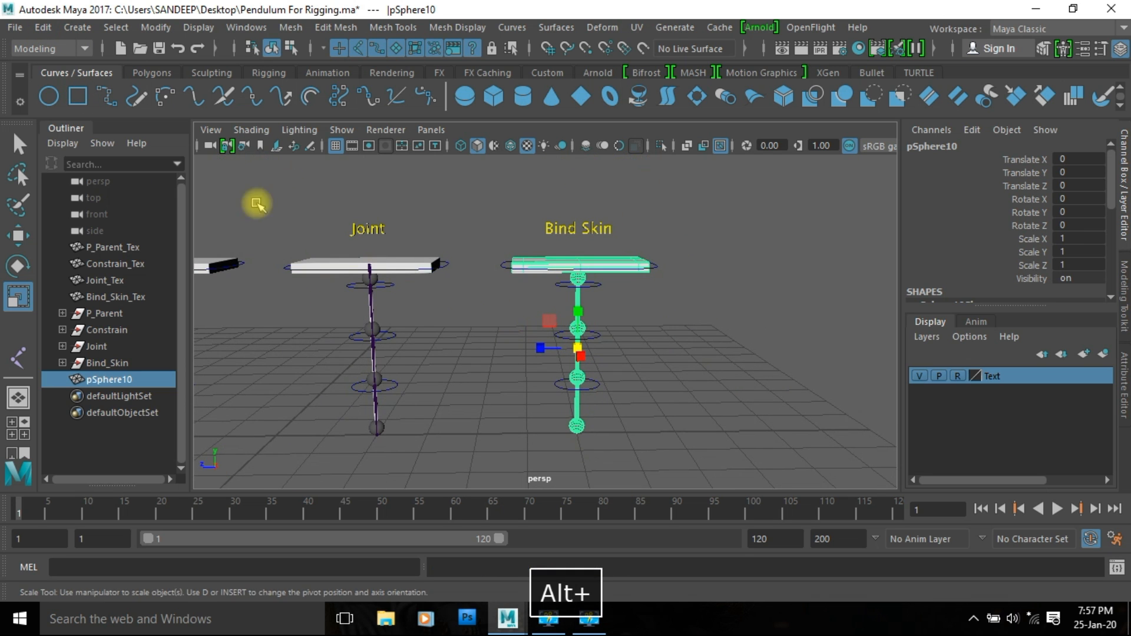
left_click(156, 28)
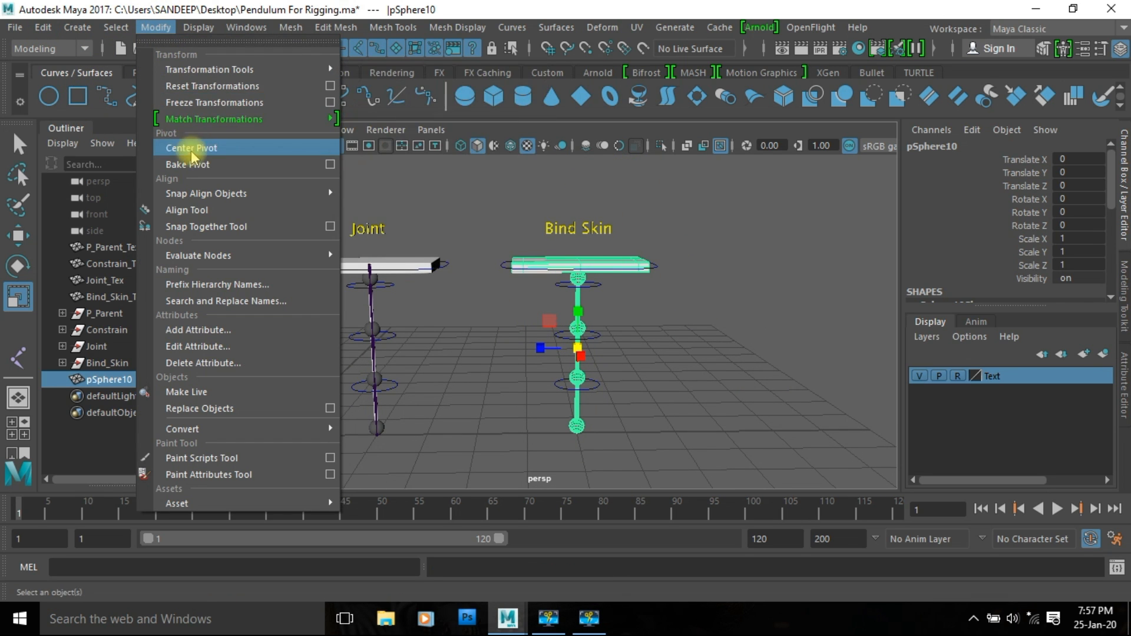
left_click(184, 85)
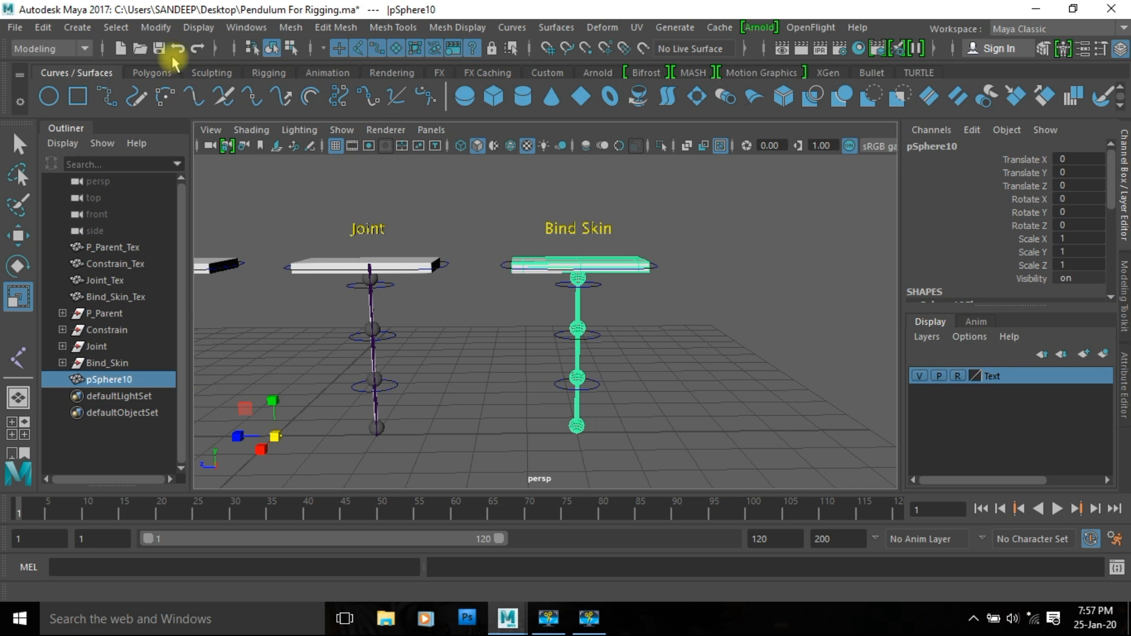
left_click(167, 28)
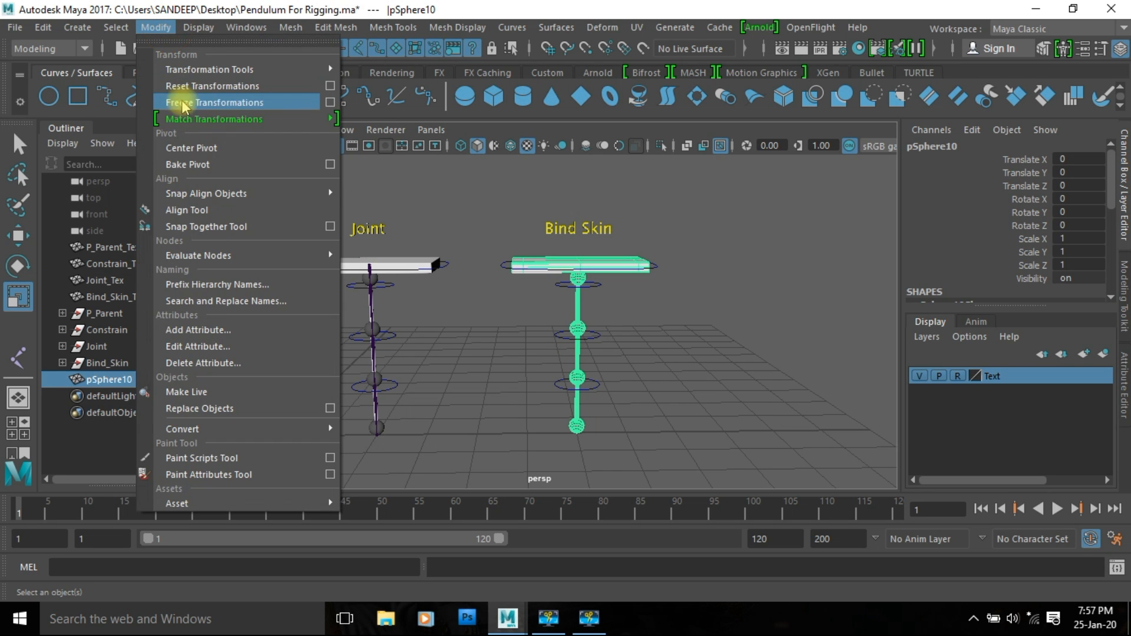
left_click(191, 148)
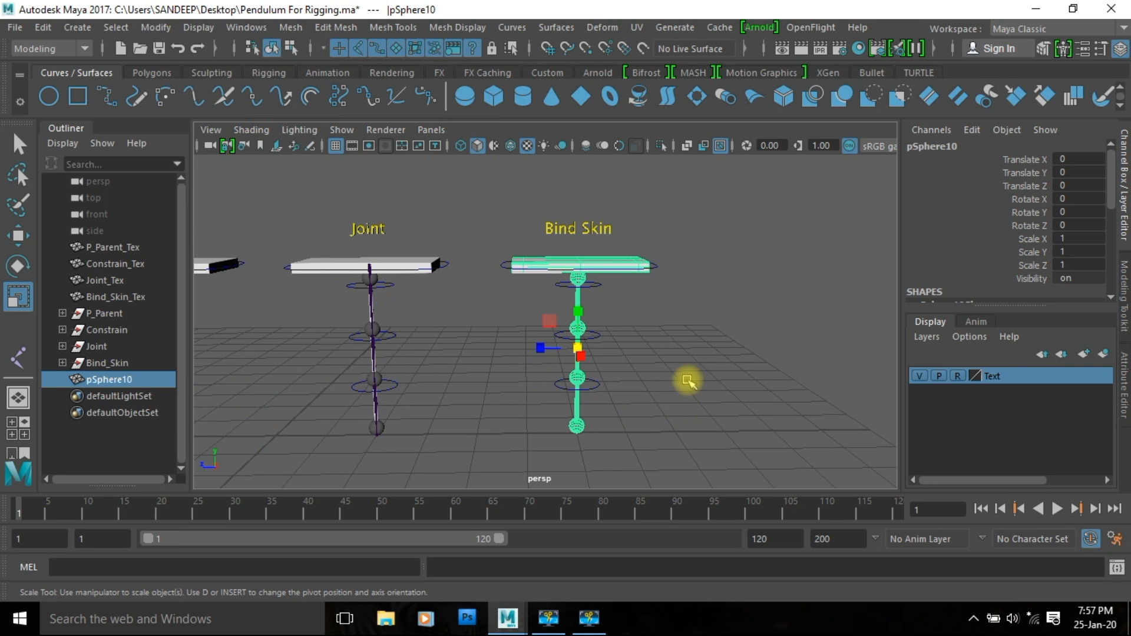
- Clear the selection, show the Bind Skin pendulum's bar in the side view, and switch to the Rigging menu set
left_click(613, 384)
right_click_drag(613, 384, 707, 416, "alt")
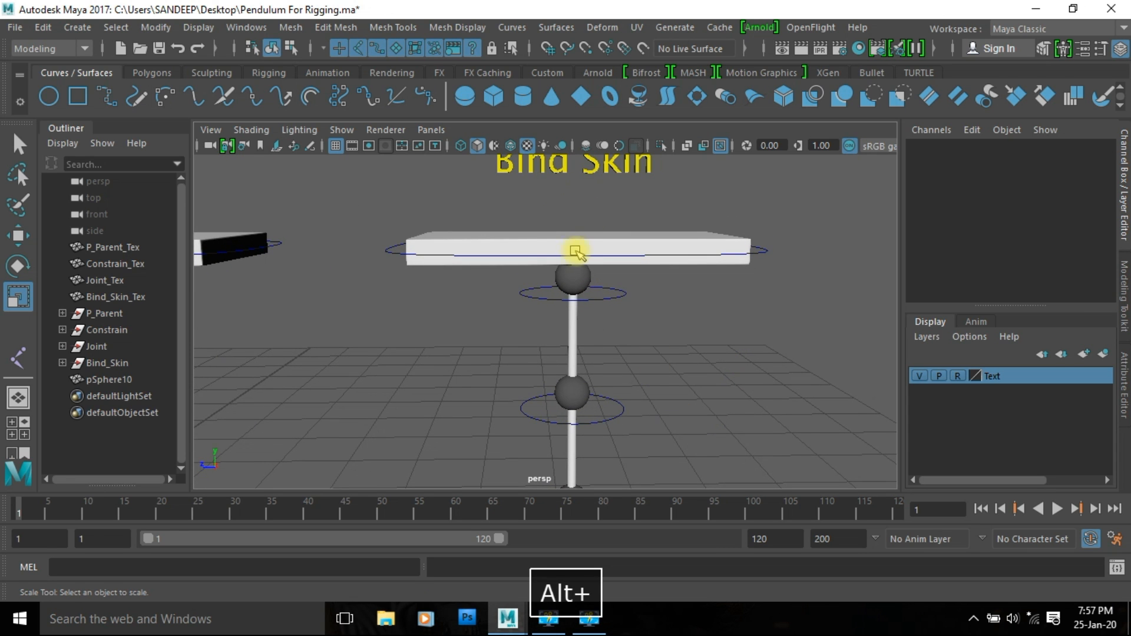
key("space")
key("space")
middle_click_drag(687, 373, 530, 320, "alt")
right_click_drag(530, 320, 842, 374, "alt")
middle_click_drag(780, 211, 706, 314, "alt")
right_click_drag(568, 336, 878, 406, "alt")
middle_click_drag(695, 289, 634, 292, "alt")
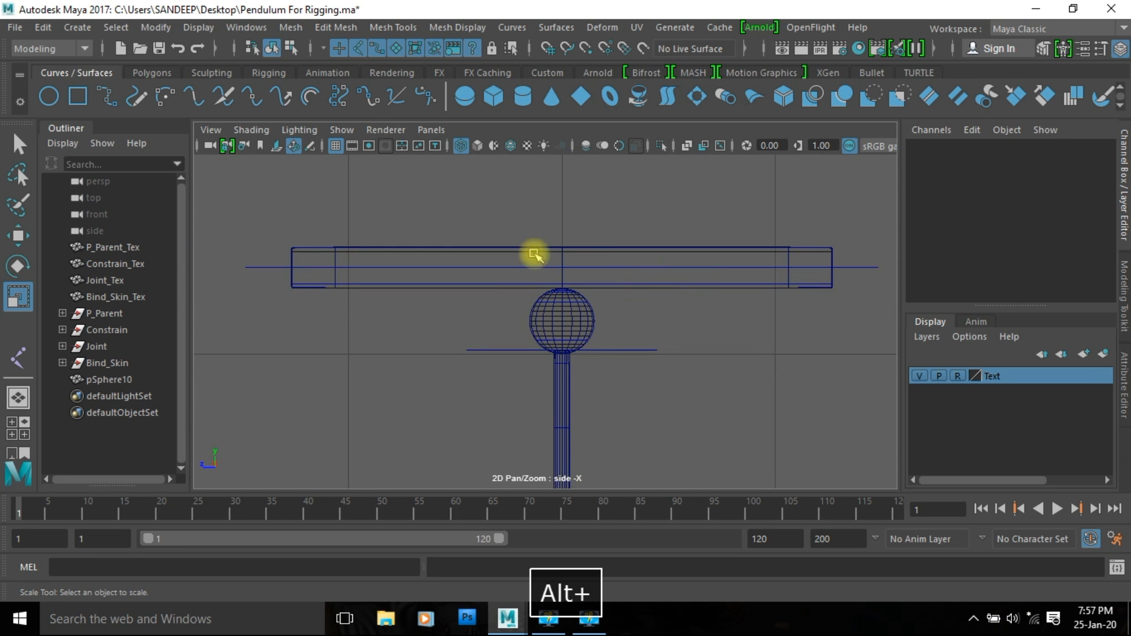
left_click(48, 52)
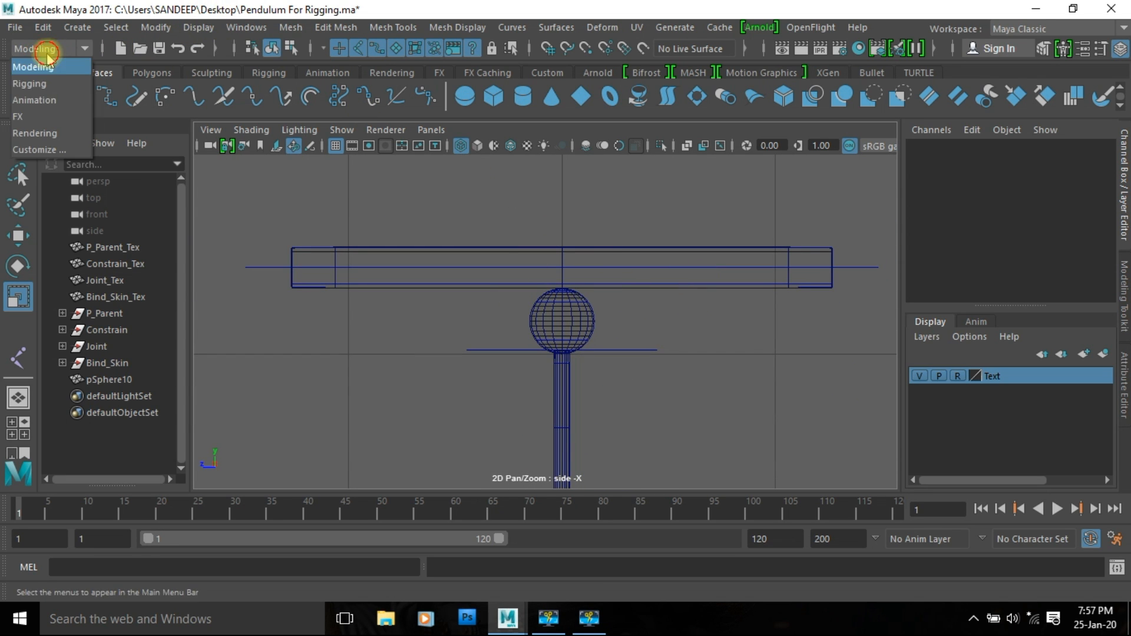
left_click(40, 84)
- Start a joint chain with the root joint at the bar's center and a second joint just below the first sphere
left_click(298, 27)
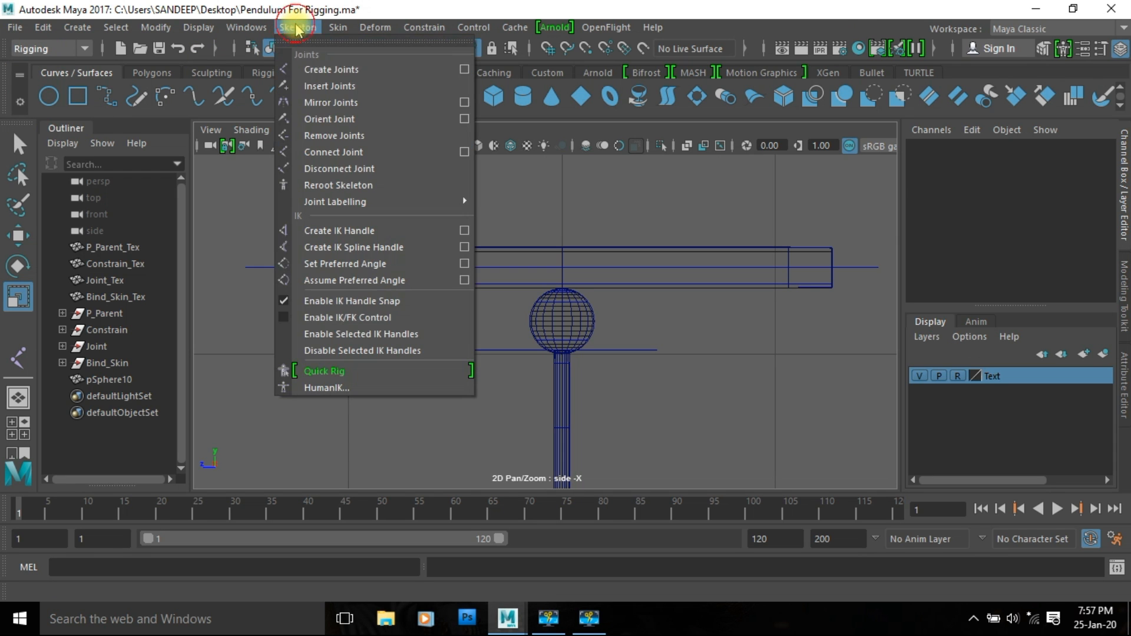
left_click(312, 67)
right_click_drag(437, 217, 612, 266, "alt")
left_click(578, 264)
right_click_drag(583, 435, 874, 427, "alt")
middle_click_drag(595, 448, 584, 358, "alt")
right_click_drag(584, 358, 611, 393, "alt")
left_click_drag(568, 255, 578, 300)
- Continue the joint chain below the second and third spheres, finish it at the bottom of the last sphere, and complete the skeleton
middle_click_drag(594, 443, 595, 173, "alt")
middle_click_drag(592, 171, 592, 169, "alt")
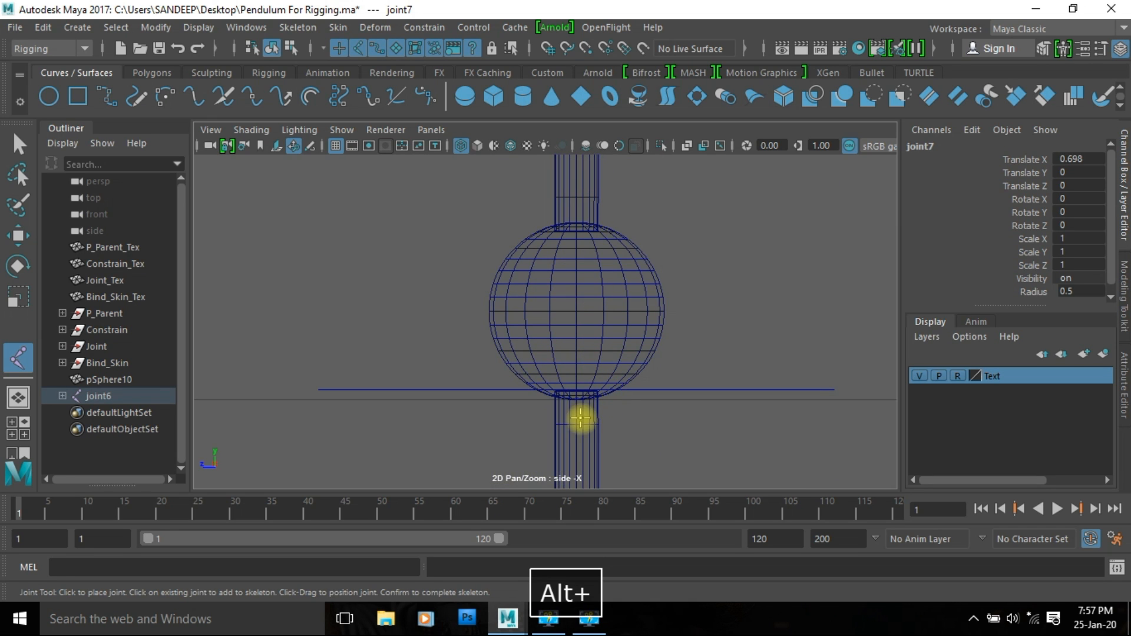
middle_click_drag(611, 470, 615, 248, "alt")
middle_click_drag(611, 363, 618, 203, "alt")
middle_click_drag(606, 328, 602, 188, "alt")
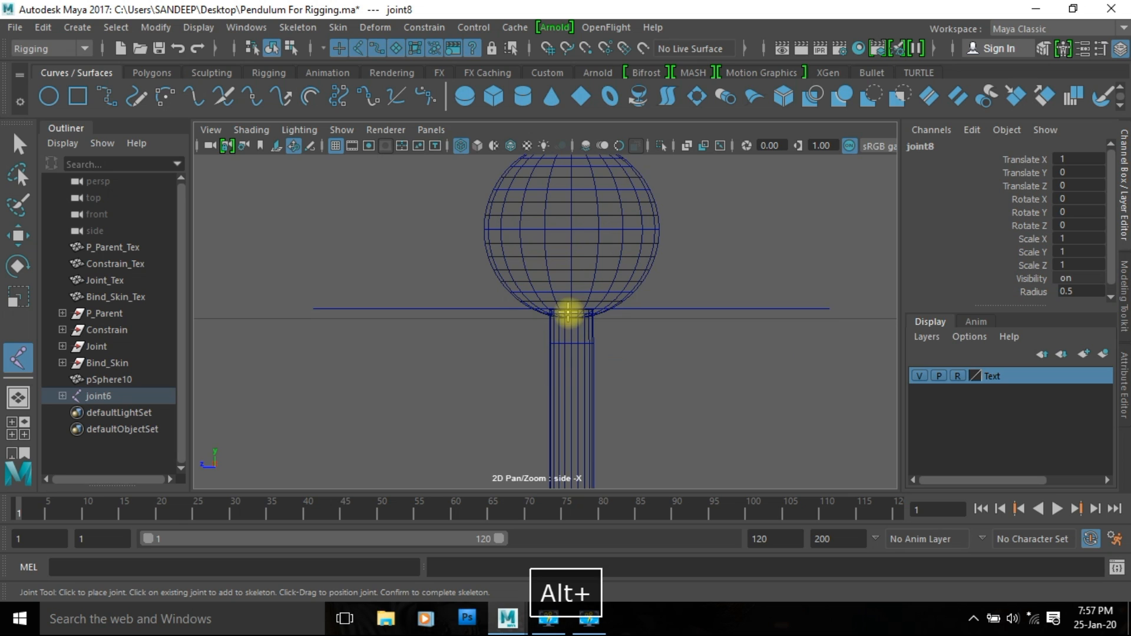
left_click(571, 314)
middle_click_drag(585, 428, 577, 155, "alt")
middle_click_drag(583, 380, 584, 360, "alt")
key("v")
left_click_drag(576, 469, 556, 480)
right_click_drag(693, 409, 569, 405, "alt")
key("w")
- In the front view, move the root joint to X 0 at the bar's center with grid snapping
middle_click_drag(614, 210, 619, 347, "alt")
key("space")
key("space")
middle_click_drag(622, 220, 617, 459, "alt")
middle_click_drag(634, 248, 607, 428, "alt")
key("x")
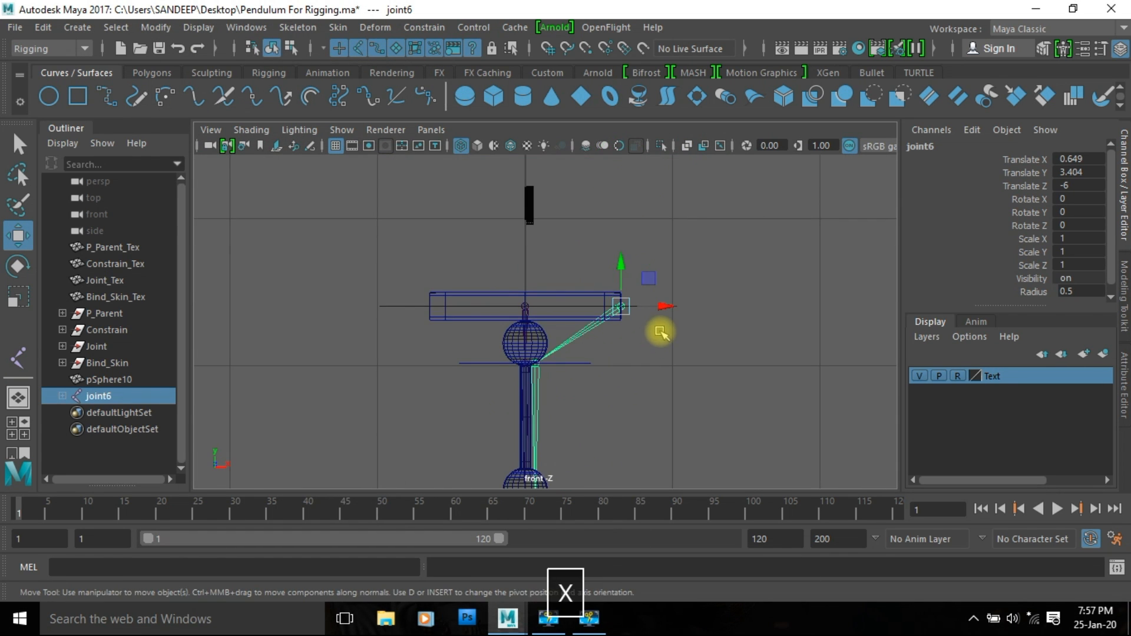
left_click_drag(658, 302, 530, 305)
- Align the joint below the first sphere with the pendulum's center line in the front view
middle_click_drag(623, 432, 625, 189, "alt")
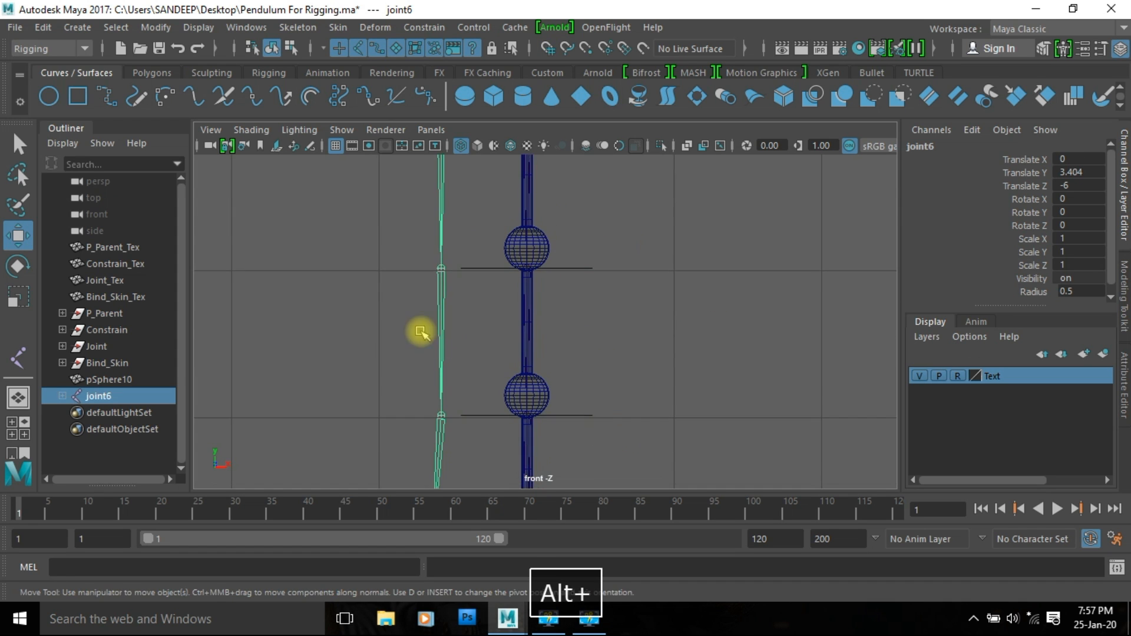
left_click_drag(422, 330, 451, 344)
middle_click_drag(444, 211, 440, 244, "alt")
left_click_drag(452, 228, 455, 230)
middle_click_drag(563, 301, 561, 323, "alt")
key("x")
left_click_drag(480, 178, 514, 195)
- Snap the chain's end joint onto the pendulum's center line at the bottom of the last sphere
middle_click_drag(543, 482, 551, 303, "alt")
scroll(548, 338, "up", 2)
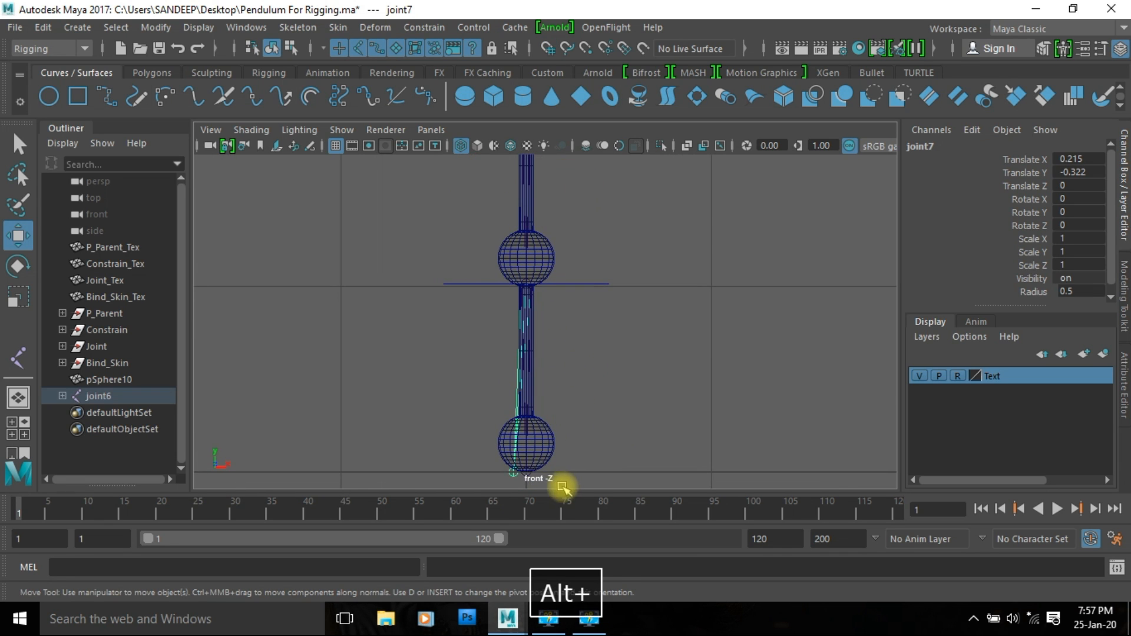
left_click(514, 472)
middle_click_drag(573, 454, 573, 435, "alt")
key("x")
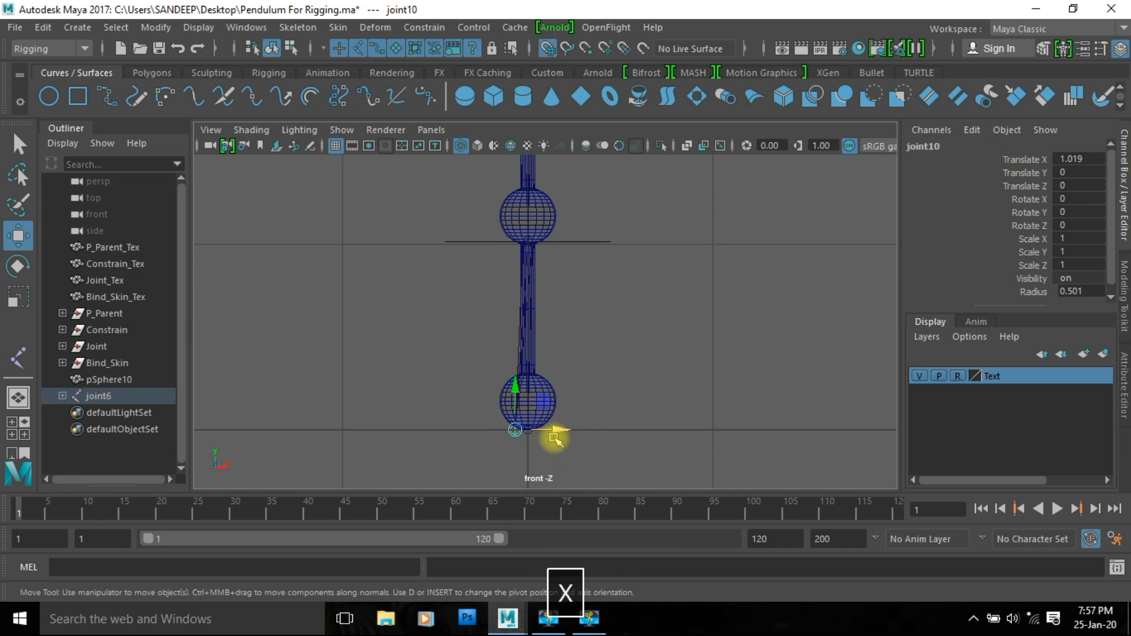
left_click_drag(554, 433, 559, 432)
- Select the root joint and the combined pendulum mesh in the perspective view, and reset the Bind Skin options to their defaults
key("space")
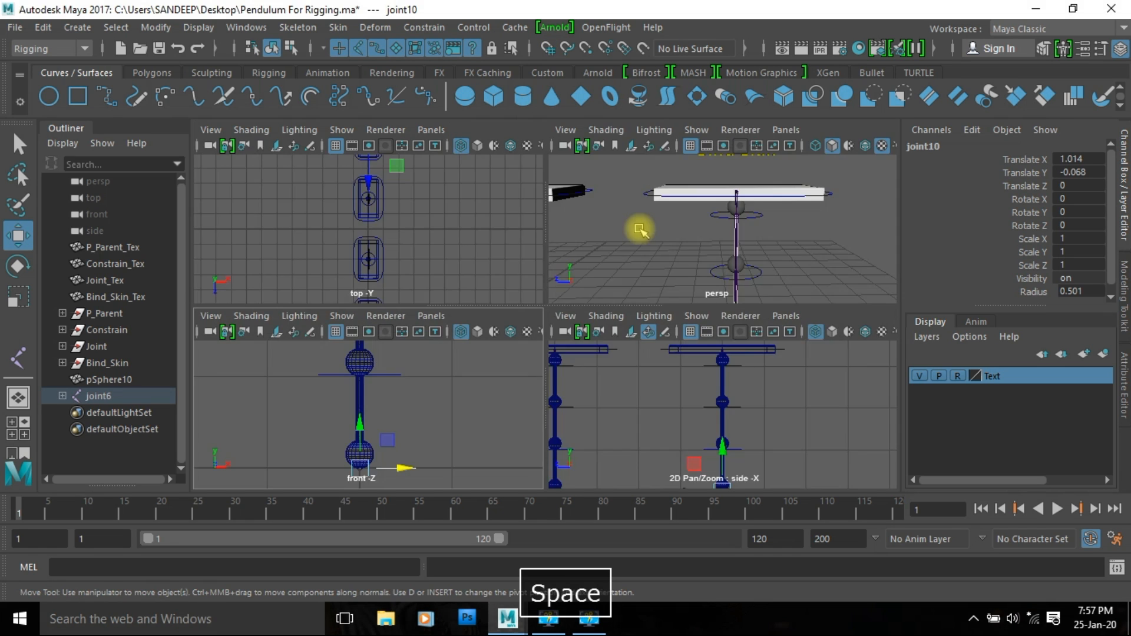
key("space")
left_click_drag(727, 399, 720, 353, "alt")
left_click(720, 352)
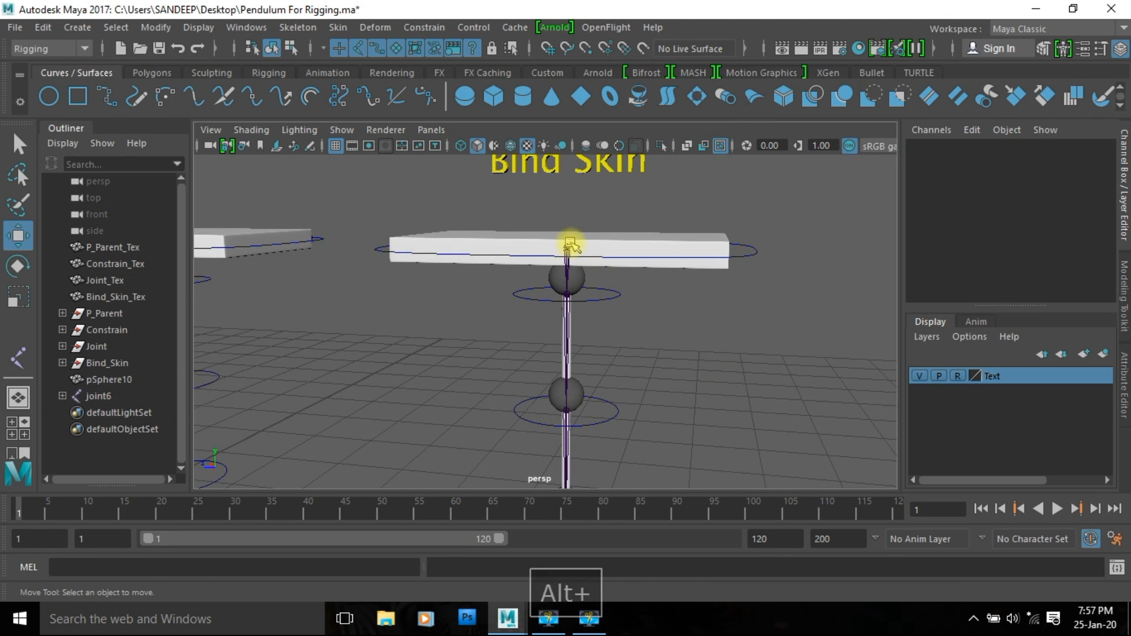
left_click(567, 247)
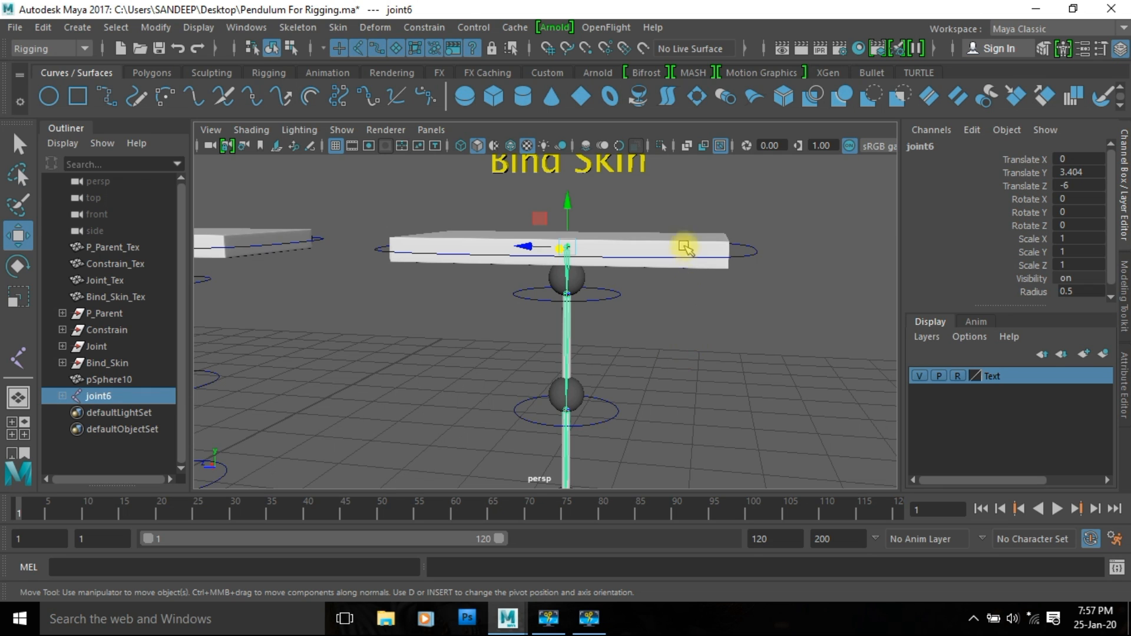
left_click(691, 274, "shift")
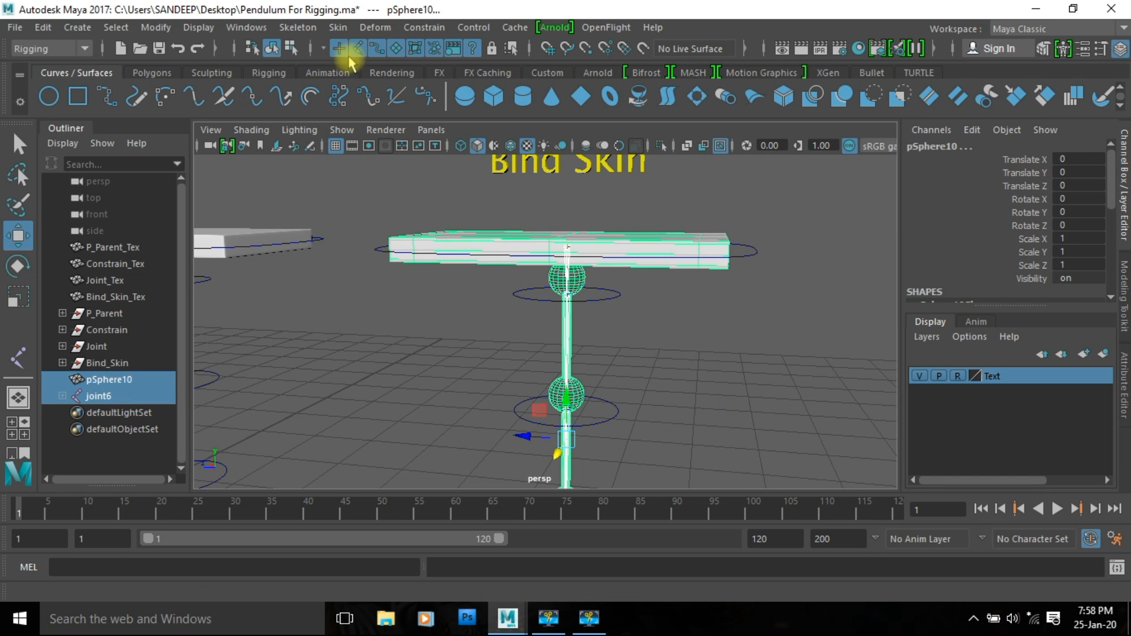
left_click(339, 28)
left_click(516, 70)
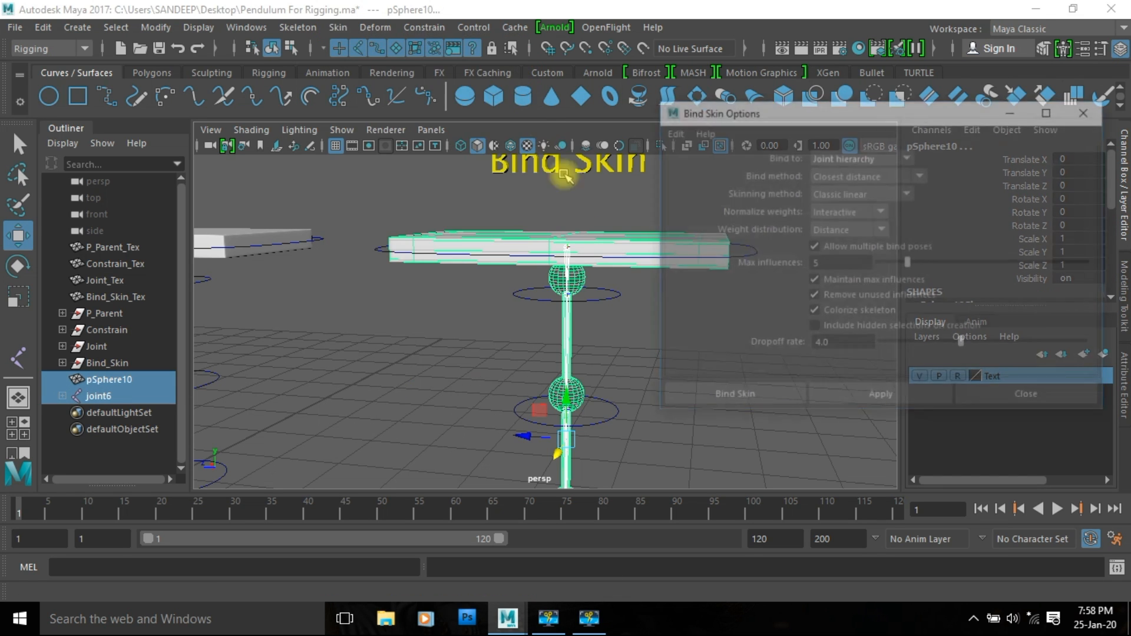
left_click(671, 131)
left_click(689, 166)
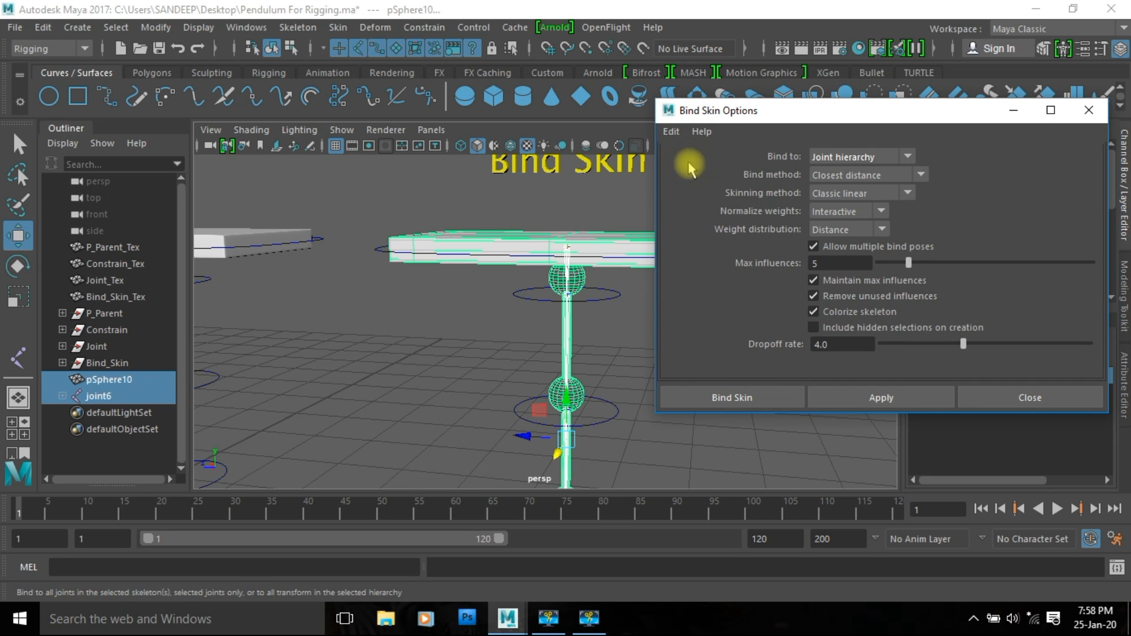
- Bind the mesh to the joint hierarchy with the Closest in hierarchy bind method
left_click(835, 175)
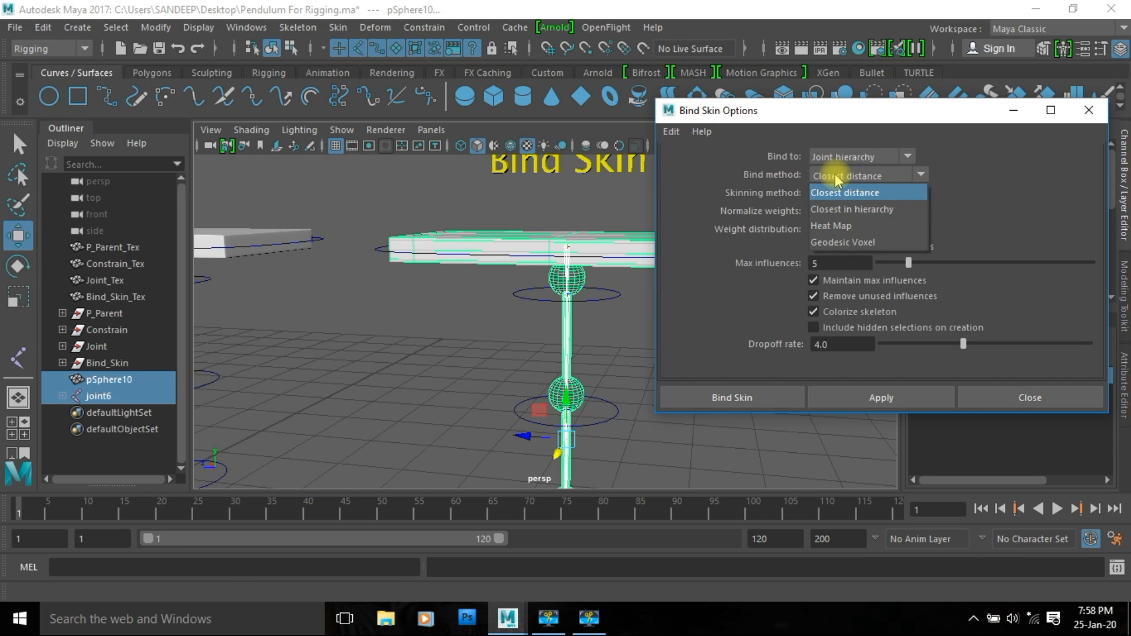
left_click(836, 210)
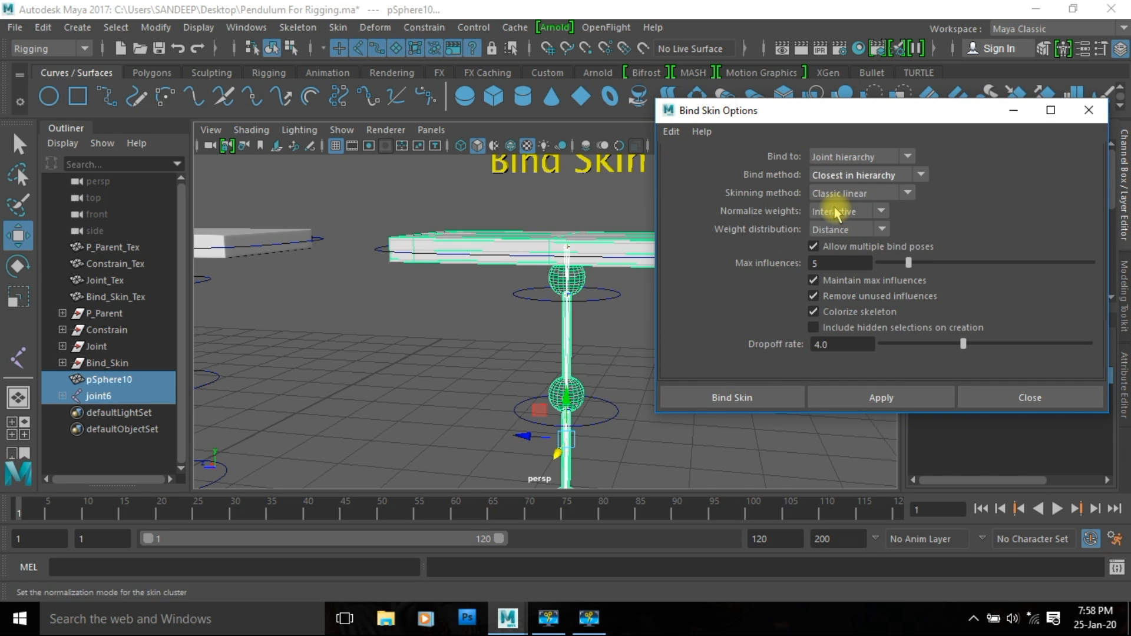
left_click(733, 398)
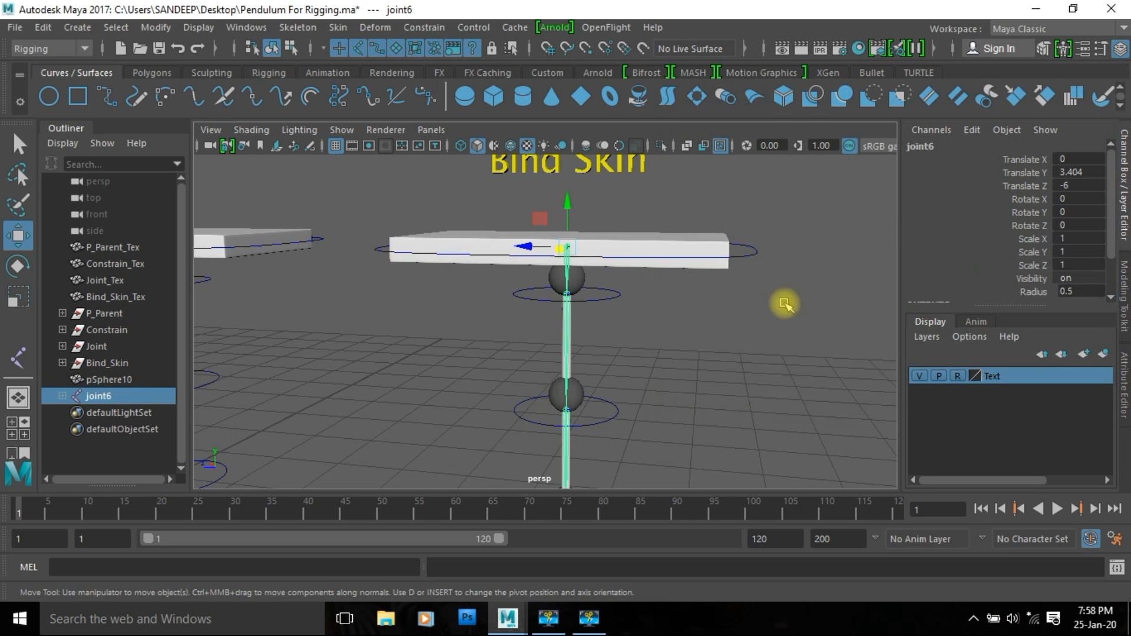
- Test-rotate the root joint to check the skinned mesh, undo the rotation, and clear the selection
left_click(719, 417)
right_click_drag(719, 417, 560, 285, "alt")
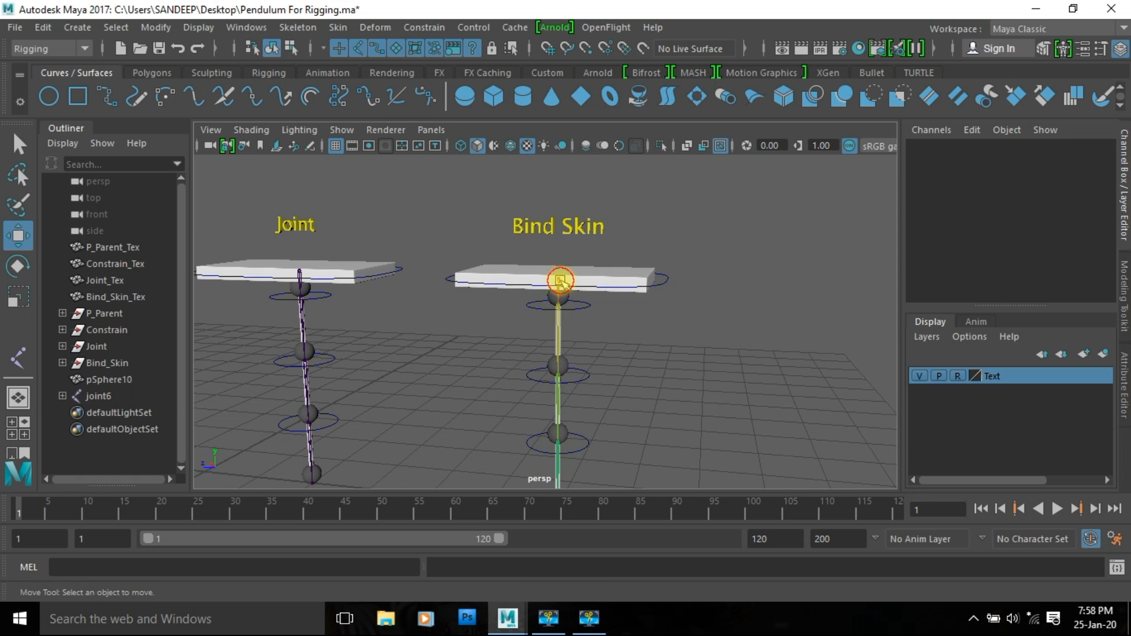
left_click(557, 283)
key("e")
middle_click_drag(730, 384, 707, 361)
key("ctrl+z")
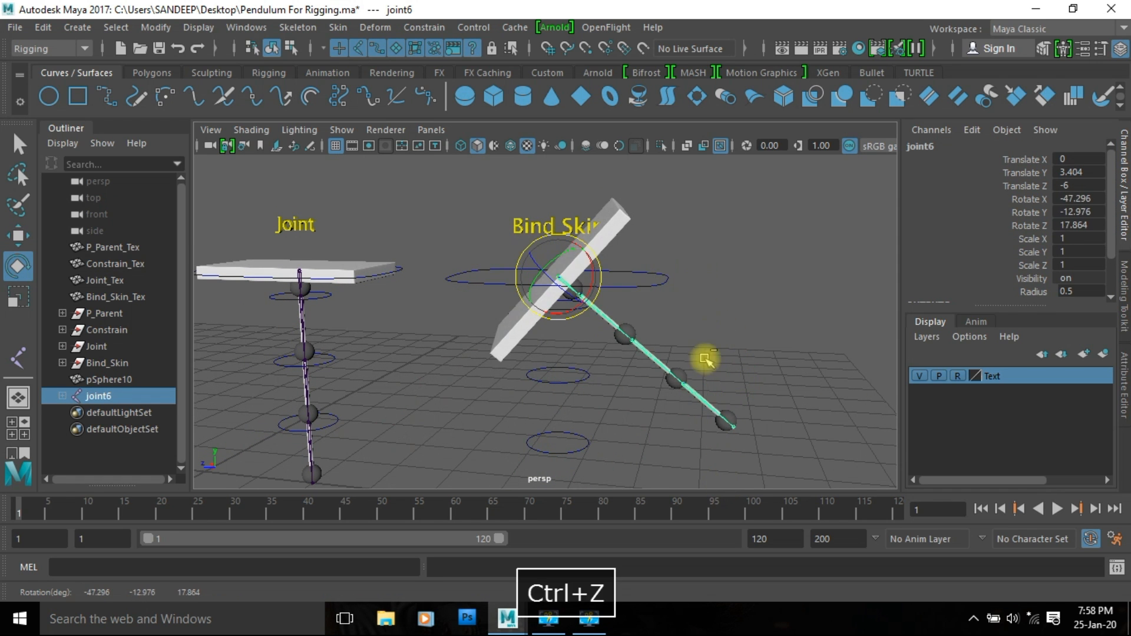
left_click(689, 393)
- Test-rotate the lowest control circle of the Bind Skin pendulum and undo the rotation
middle_click_drag(661, 432, 659, 351, "alt")
right_click_drag(659, 366, 712, 409, "alt")
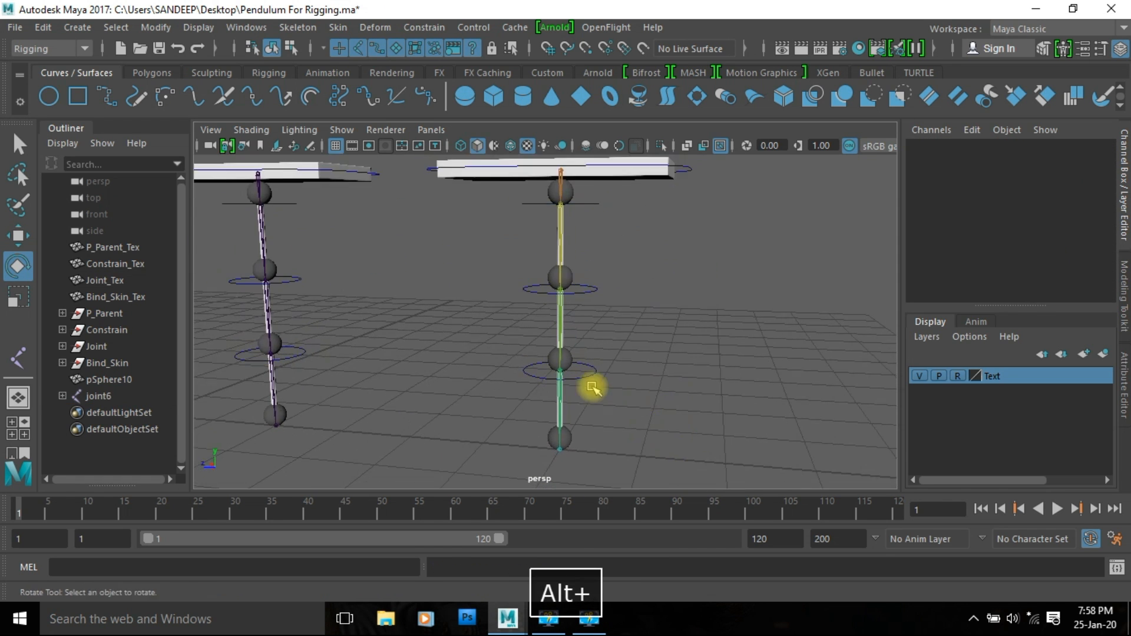
left_click(592, 375)
key("e")
mouse_move(720, 391)
middle_mouse_down()
mouse_move(730, 399)
mouse_move(712, 379)
middle_mouse_up()
key("ctrl+z")
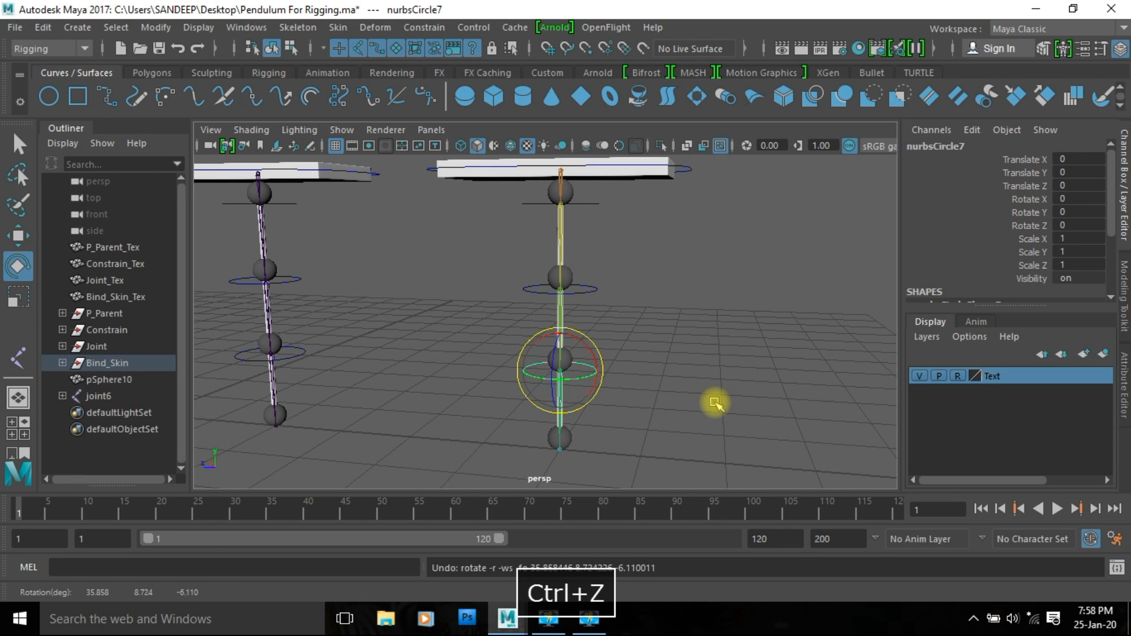
- Orient-constrain the joint below the third sphere to the lowest control circle
key("q")
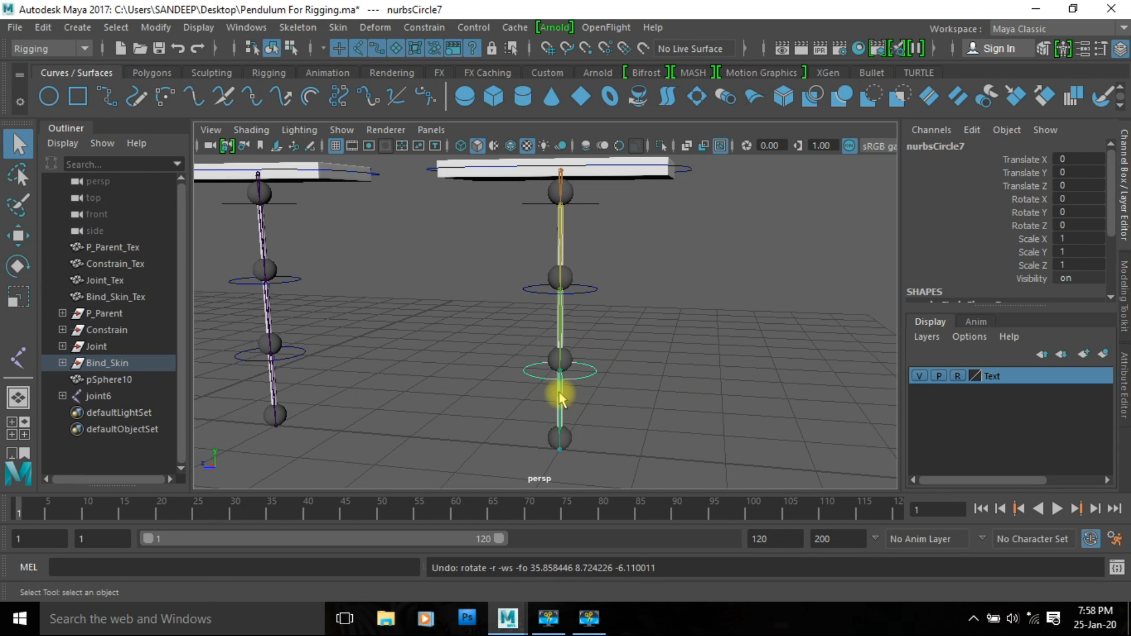
left_click(582, 367)
left_click(587, 373)
left_click(559, 357, "shift")
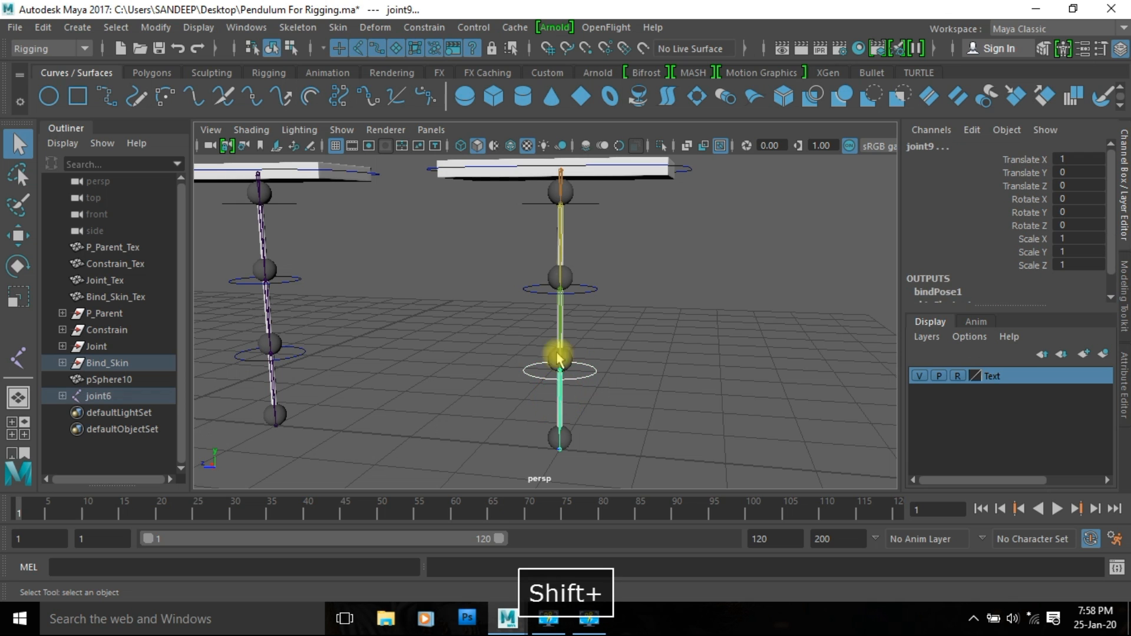
right_click_drag(496, 398, 747, 422, "alt")
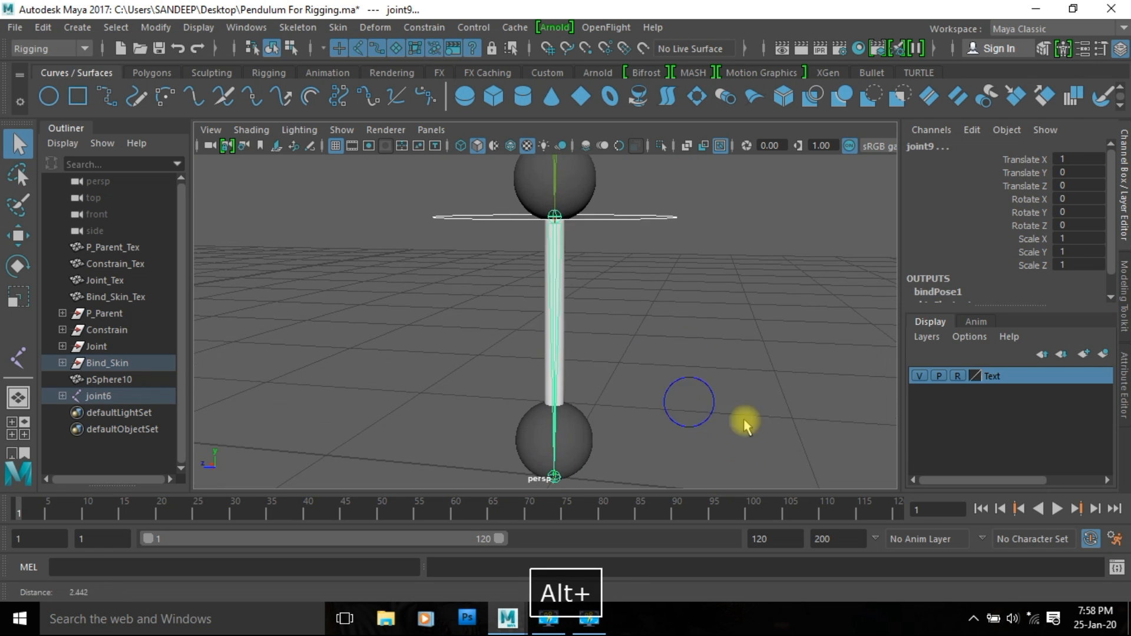
left_click(436, 27)
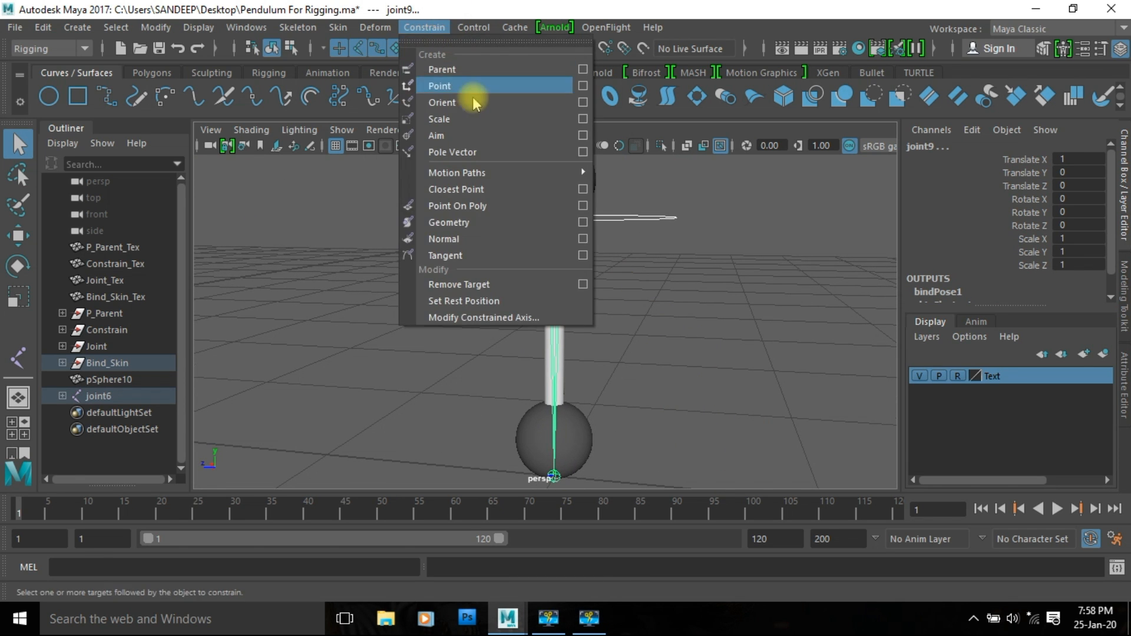
left_click(482, 106)
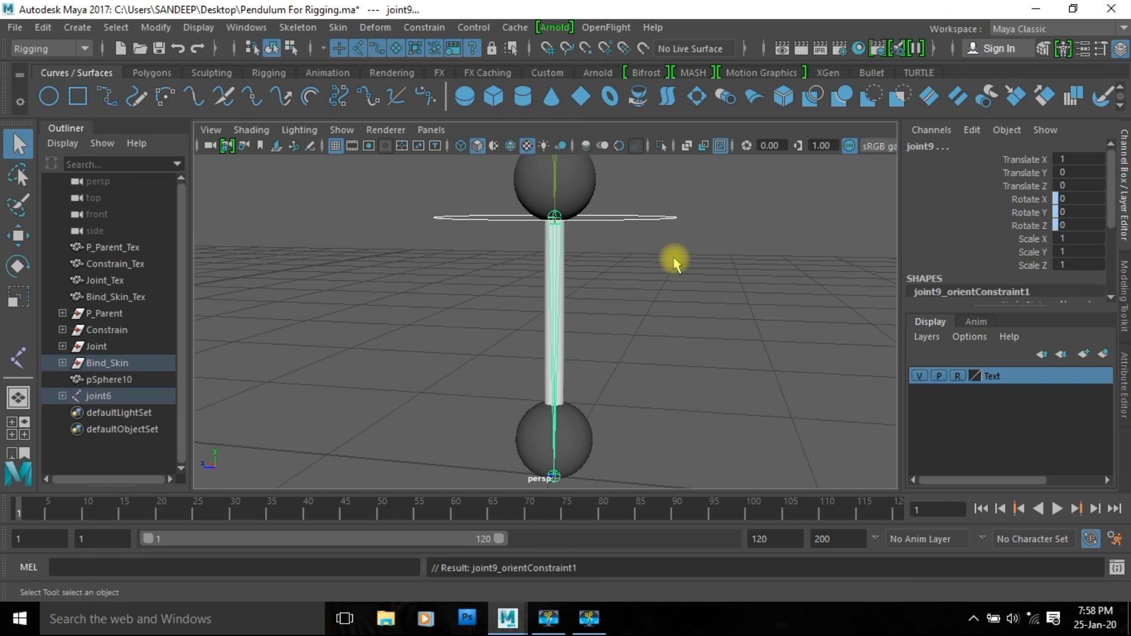
- Orient-constrain the joint below the second sphere to the middle control circle
left_click(654, 228)
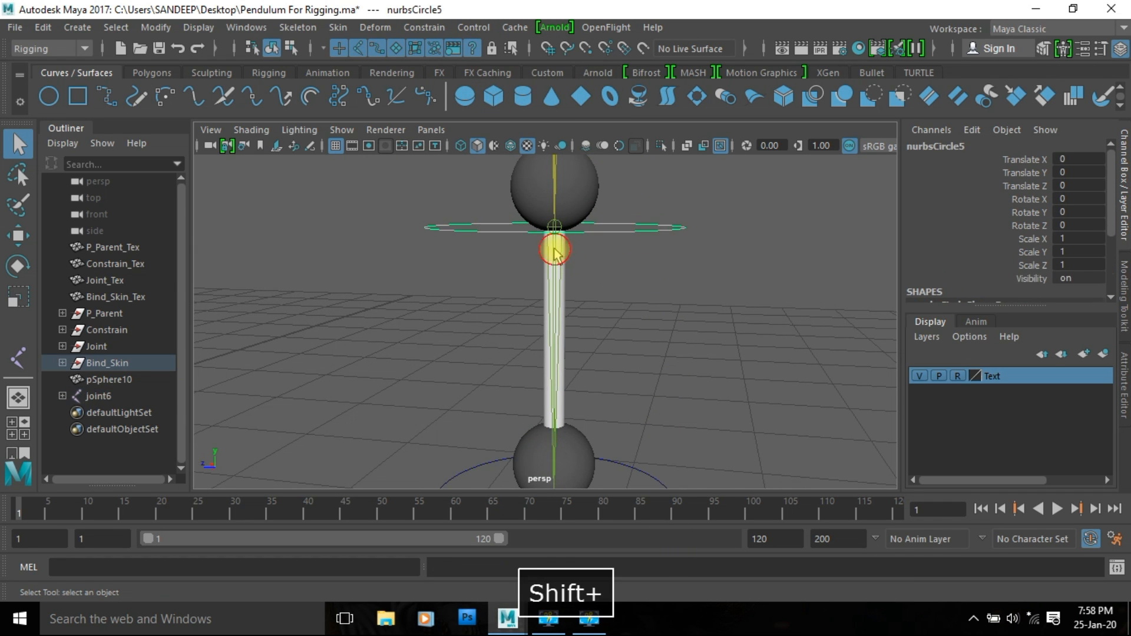
left_click(555, 253, "shift")
left_click(423, 27)
left_click(445, 103)
- Orient-constrain the joint below the first sphere to the control circle around it
middle_click_drag(669, 255, 651, 500, "alt")
middle_click_drag(627, 264, 621, 330, "alt")
left_click_drag(637, 238, 649, 274)
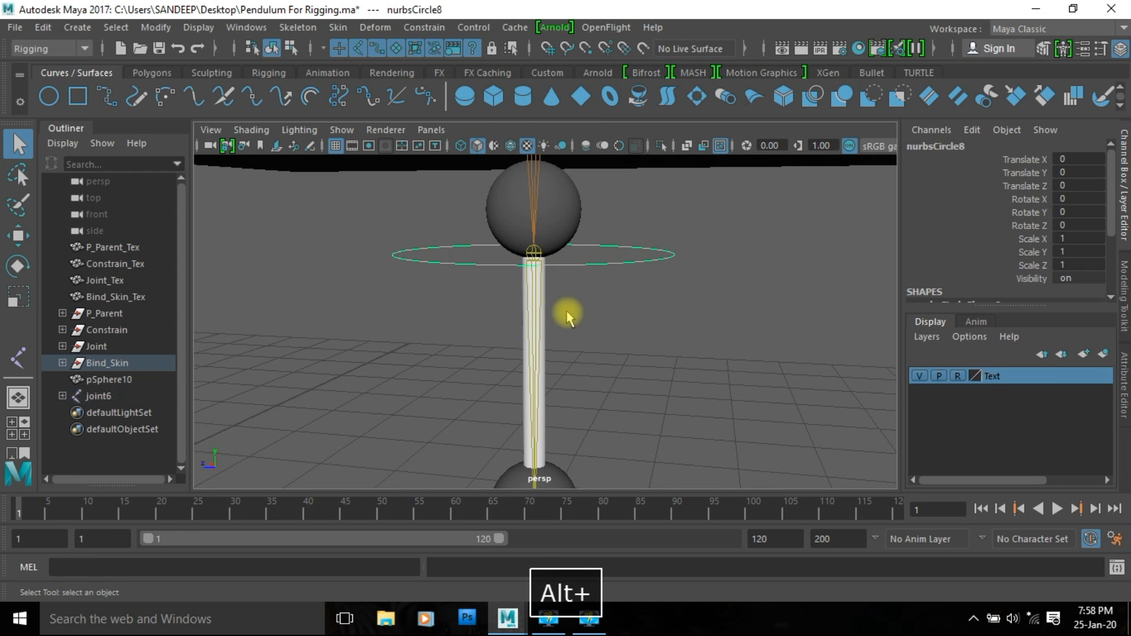
left_click(533, 254, "shift")
left_click(424, 27)
left_click(444, 104)
- Constrain the root joint to the top bar's control circle with a Parent constraint and a Scale constraint
middle_click_drag(641, 235, 662, 396, "alt")
right_click_drag(662, 389, 518, 353, "alt")
left_click(843, 352)
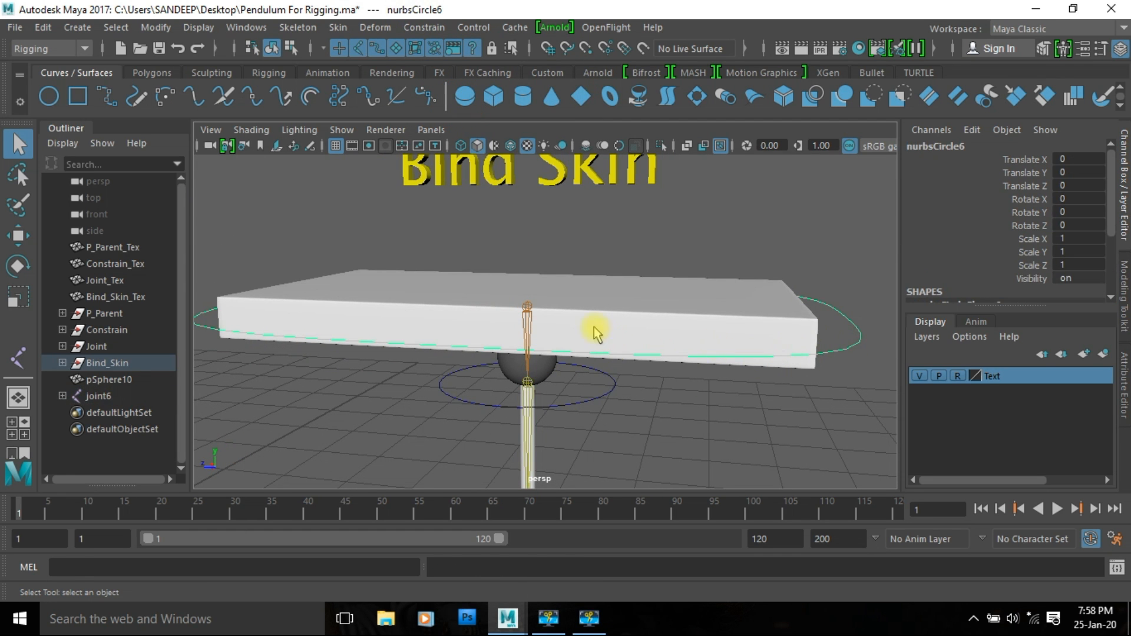
left_click(526, 313, "shift")
left_click(424, 27)
left_click(441, 69)
left_click(436, 28)
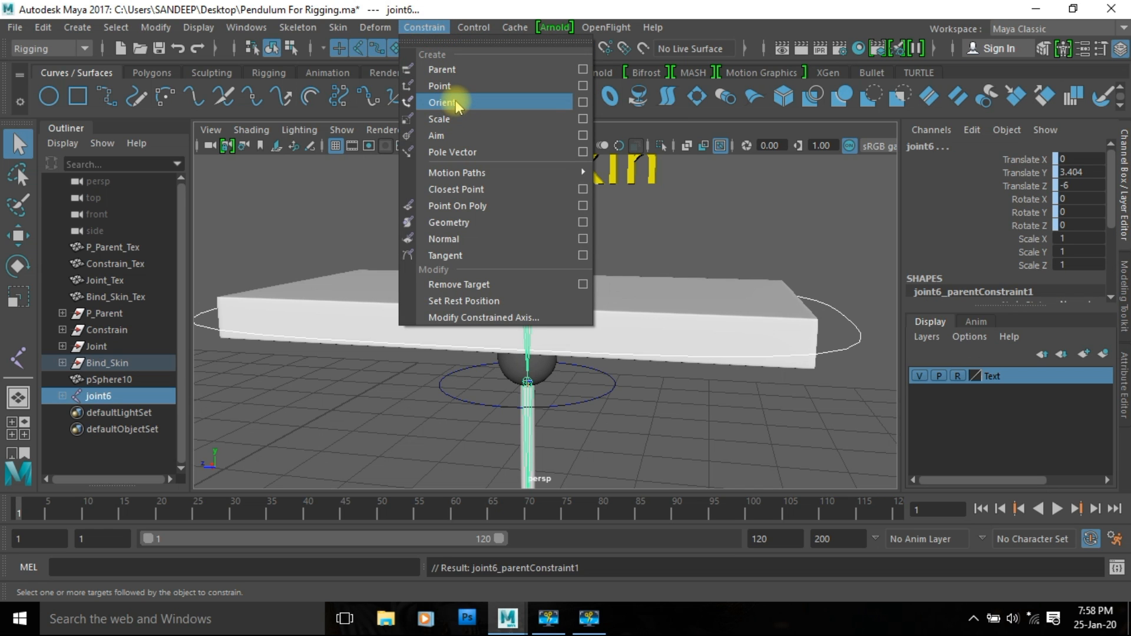
left_click(458, 119)
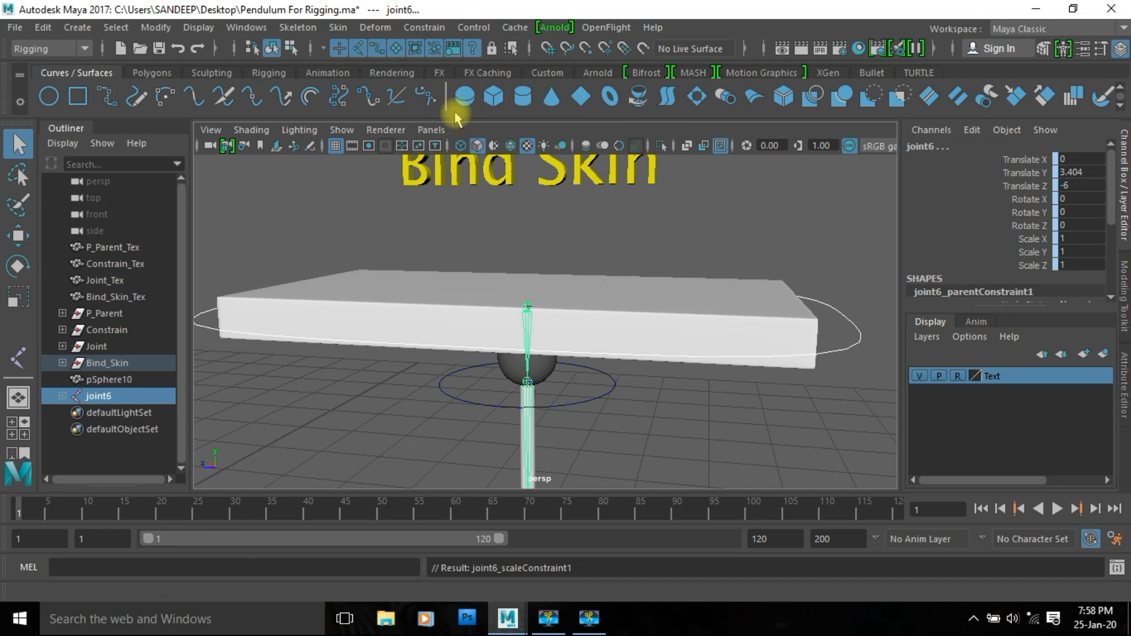
- Parent the Bind Skin control circles in a chain, from the lowest through the middle and first-sphere circles to the top bar's circle
right_click_drag(735, 357, 730, 353, "alt")
left_click(746, 321)
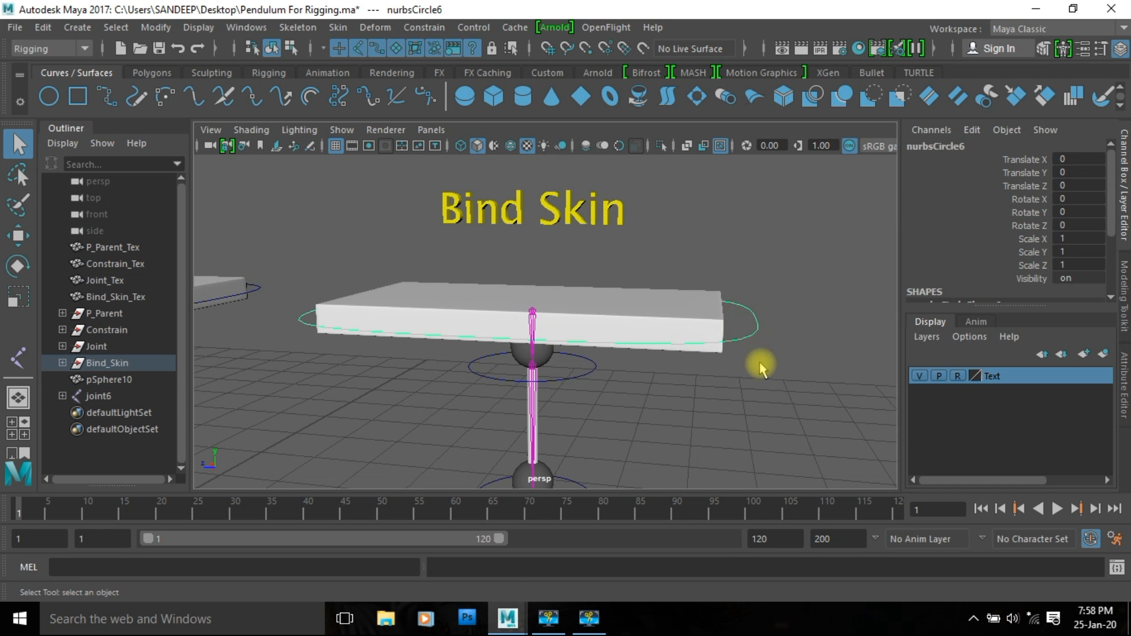
left_click_drag(611, 383, 649, 366, "alt")
right_click_drag(649, 363, 543, 321, "alt")
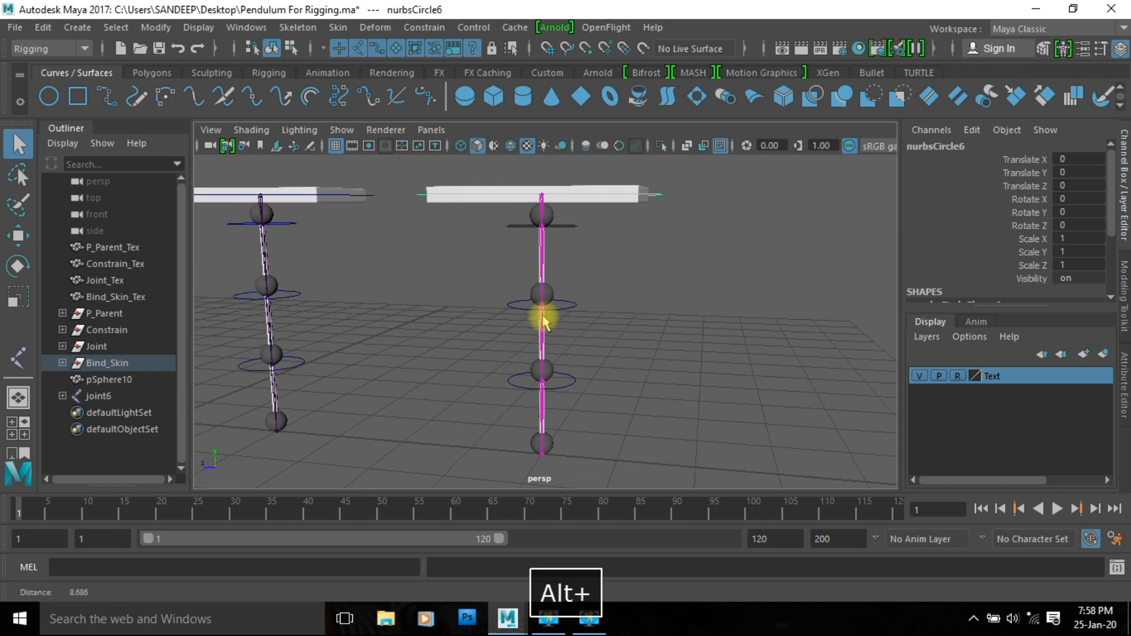
left_click(569, 384)
left_click_drag(569, 286, 569, 318, "shift")
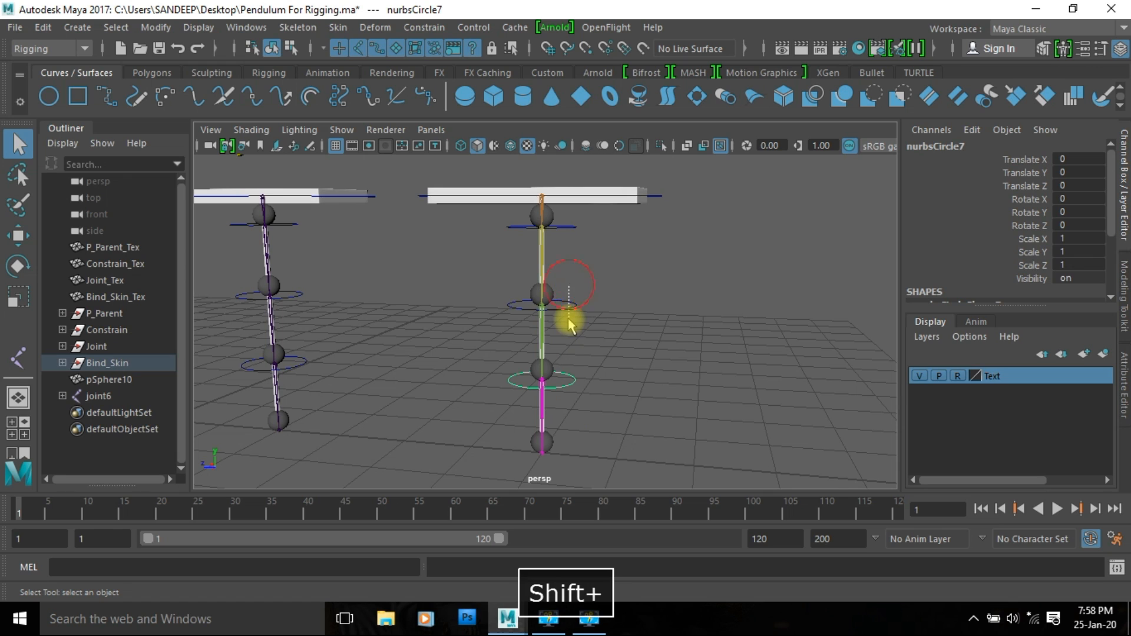
key("p")
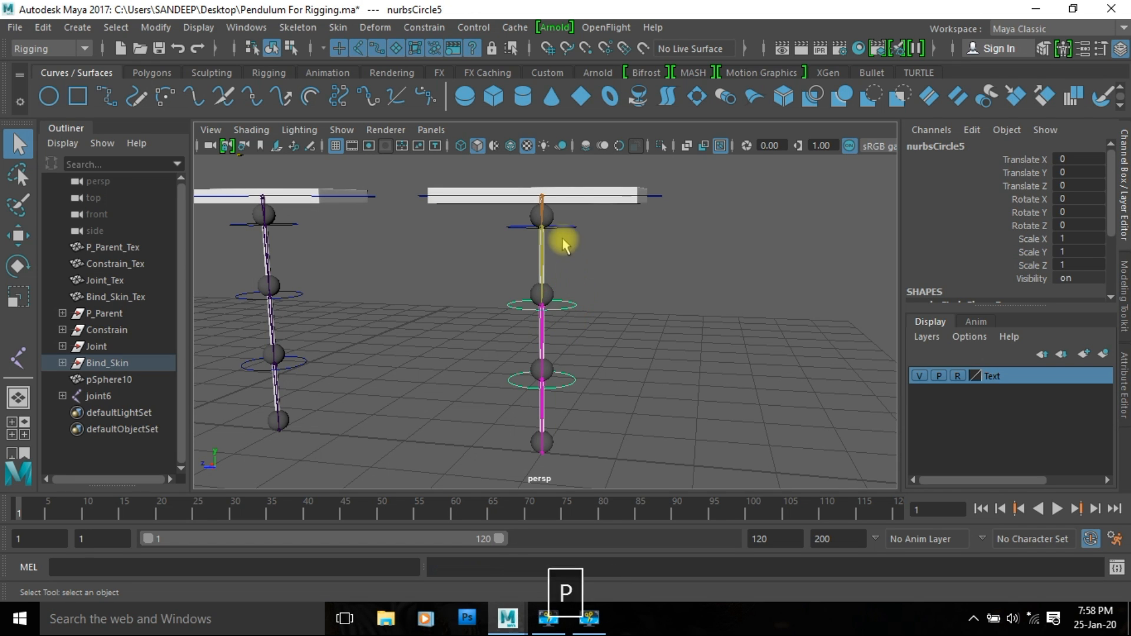
left_click(562, 228, "shift")
key("p")
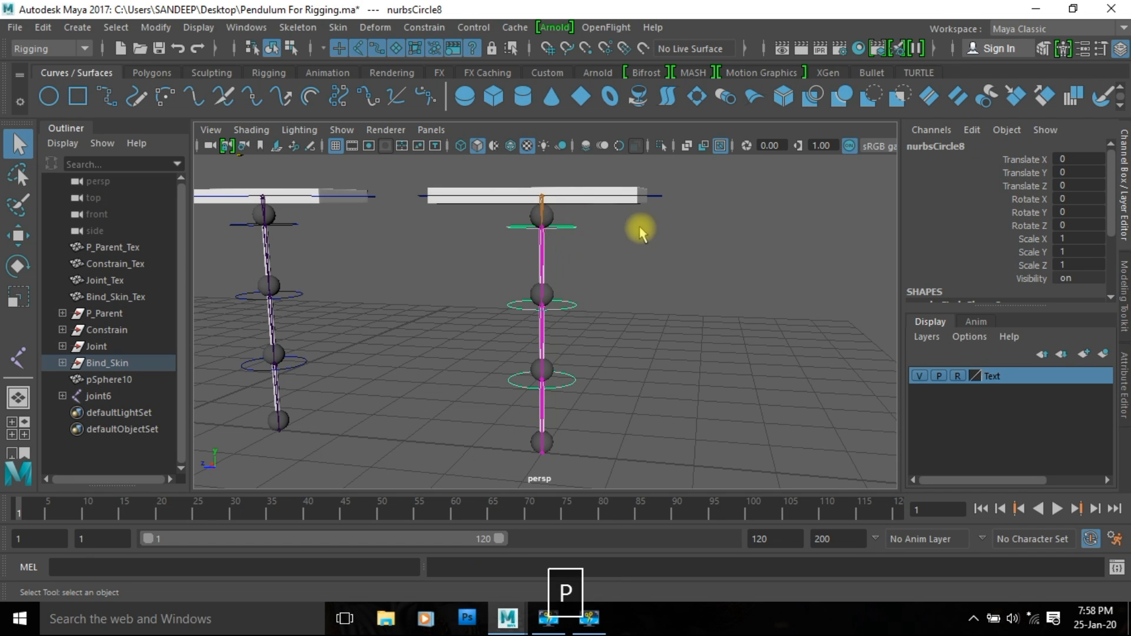
left_click(656, 196, "shift")
key("p")
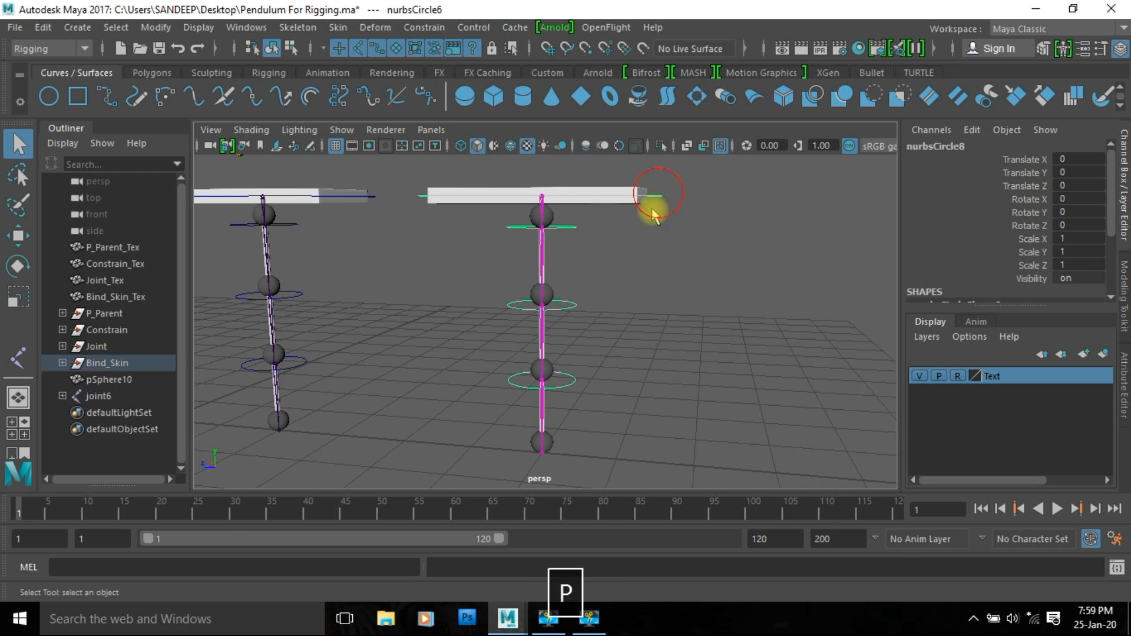
- Test moving and rotating the top bar's control circle, undoing each change
key("w")
mouse_move(532, 196)
left_mouse_down()
mouse_move(588, 256)
mouse_move(550, 187)
left_mouse_up()
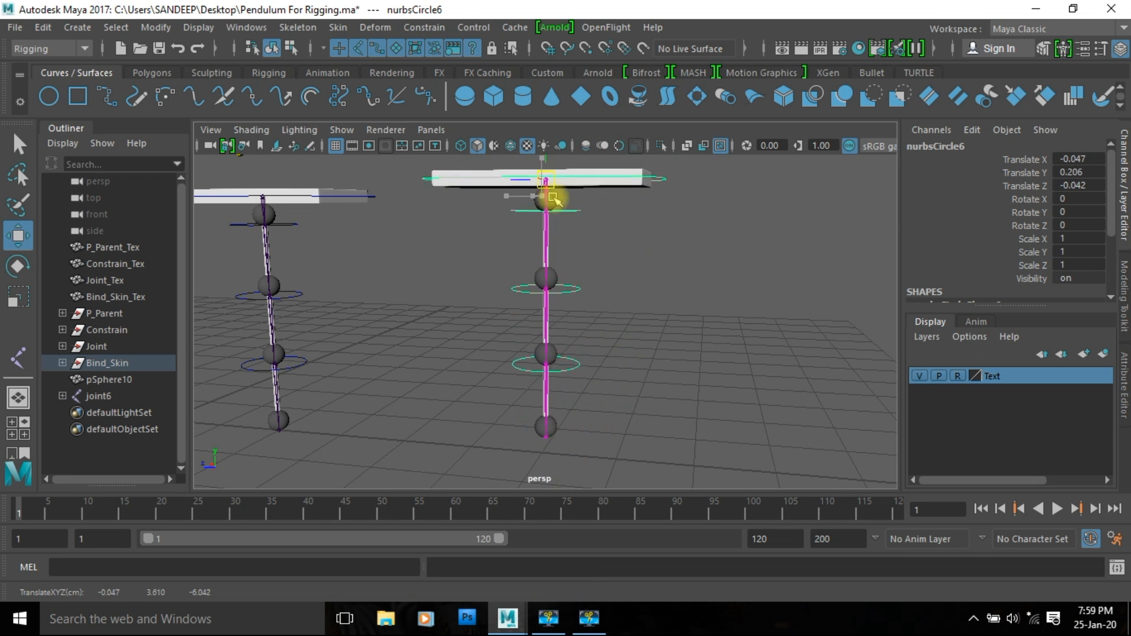
key("ctrl+z")
key("r")
key("e")
mouse_move(718, 261)
middle_mouse_down()
mouse_move(725, 351)
mouse_move(704, 247)
middle_mouse_up()
key("ctrl+z")
- Test rotating the control circle around the first sphere and undo the rotation
key("w")
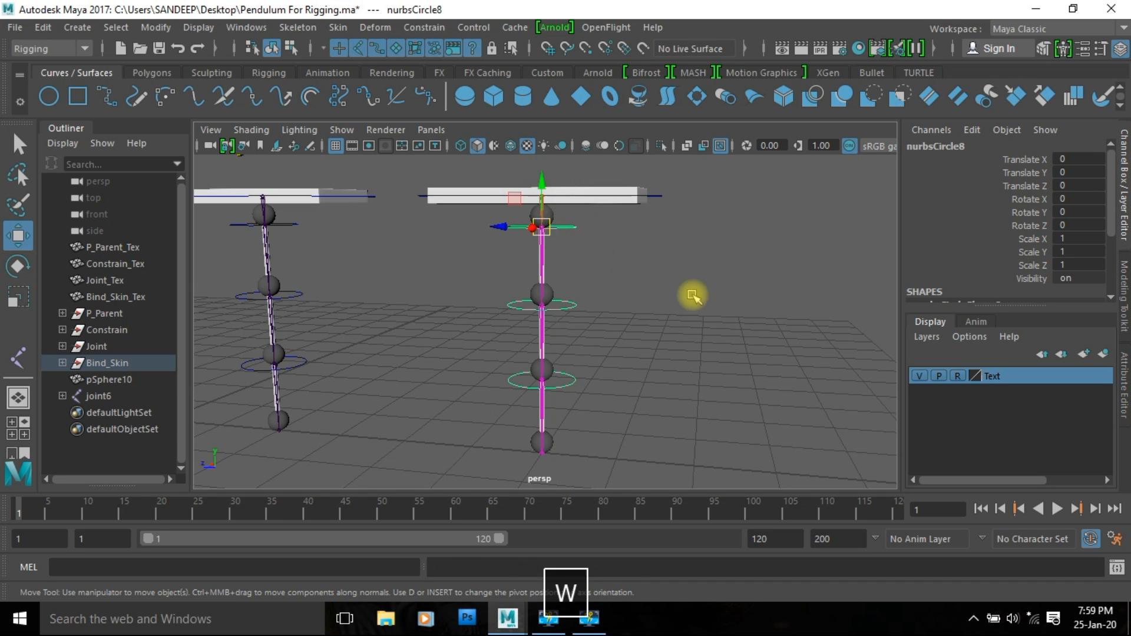
key("e")
middle_click_drag(722, 293, 682, 235)
key("ctrl+z")
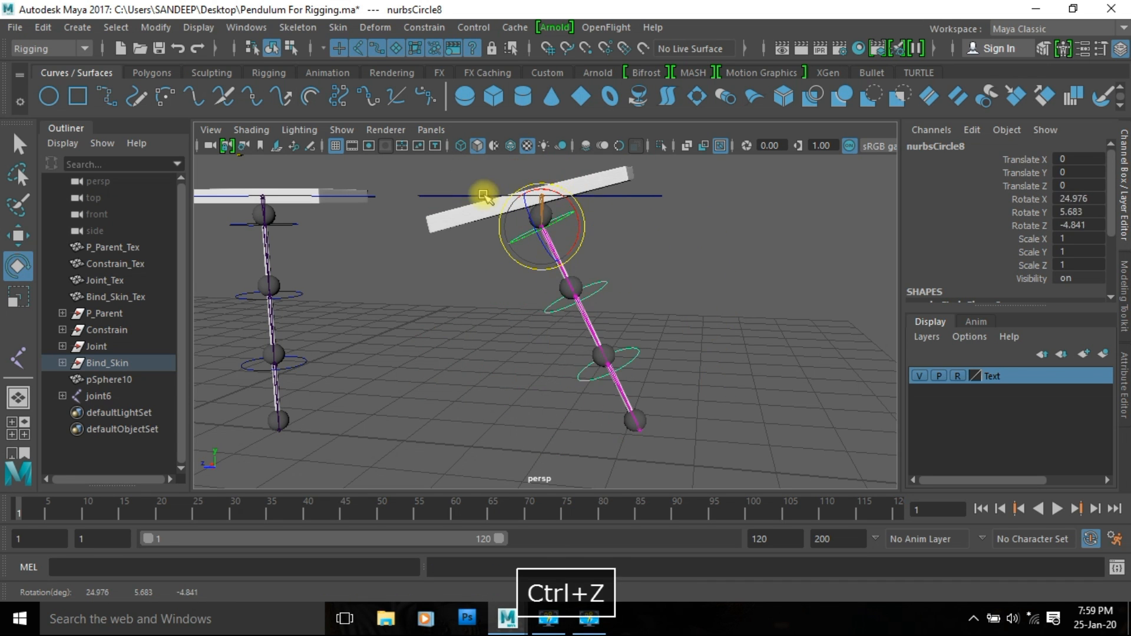
- Activate the Paint Skin Weights tool on the Bind Skin pendulum mesh
left_click_drag(652, 306, 581, 379, "alt")
right_click_drag(581, 379, 749, 283, "alt")
middle_click_drag(748, 283, 758, 446, "alt")
left_click_drag(759, 446, 745, 430, "alt")
middle_click_drag(745, 430, 756, 400, "alt")
left_click(787, 407)
left_click(685, 303)
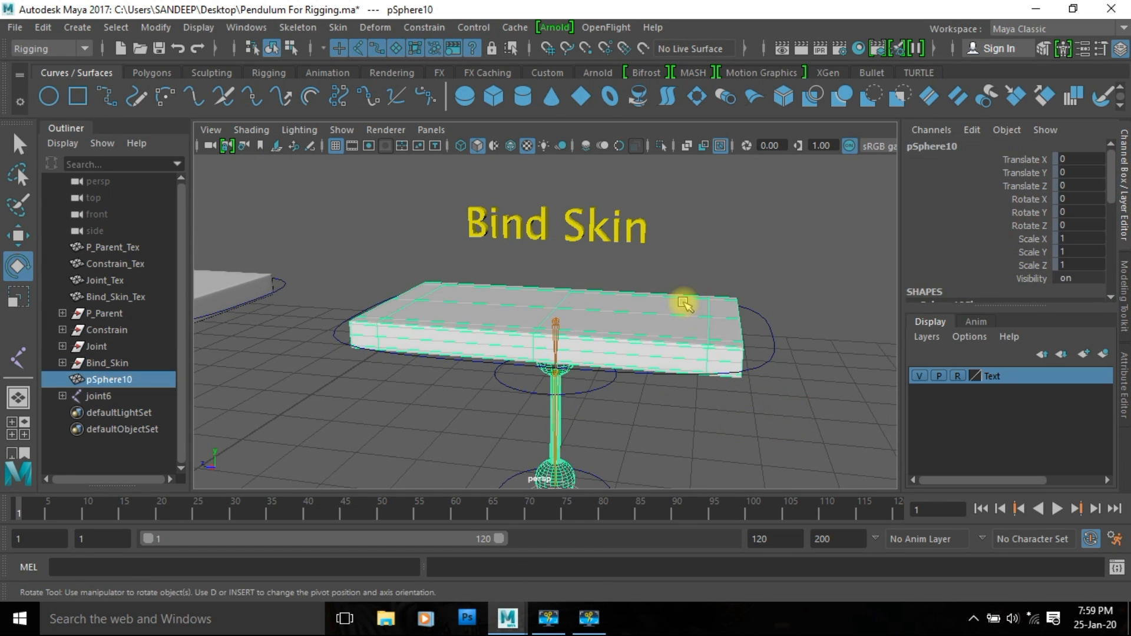
left_click(339, 26)
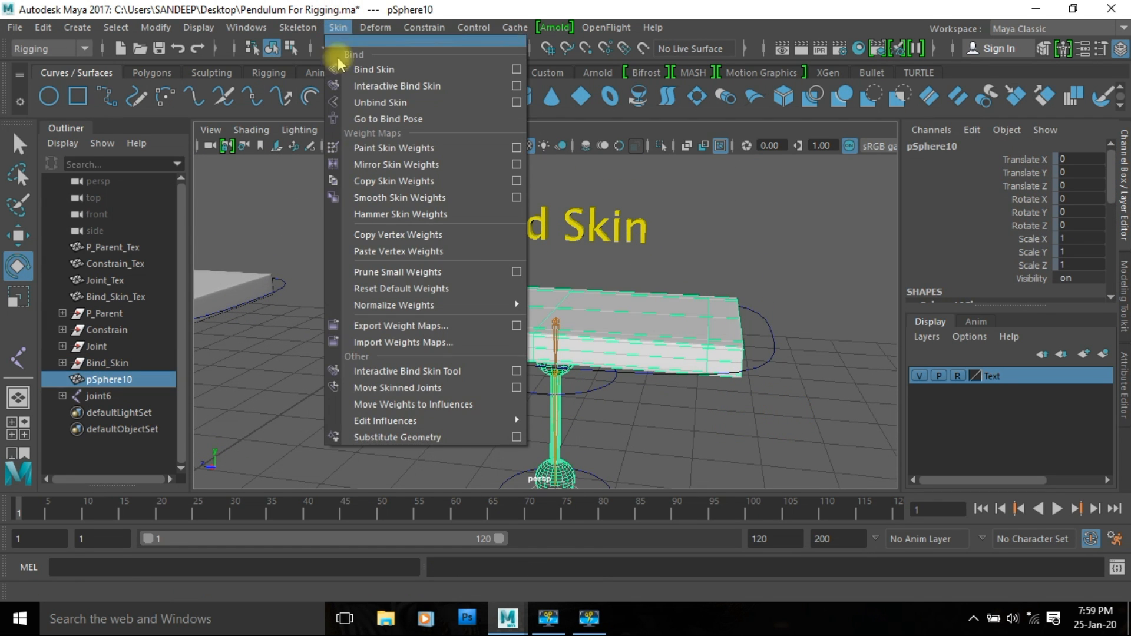
left_click(377, 152)
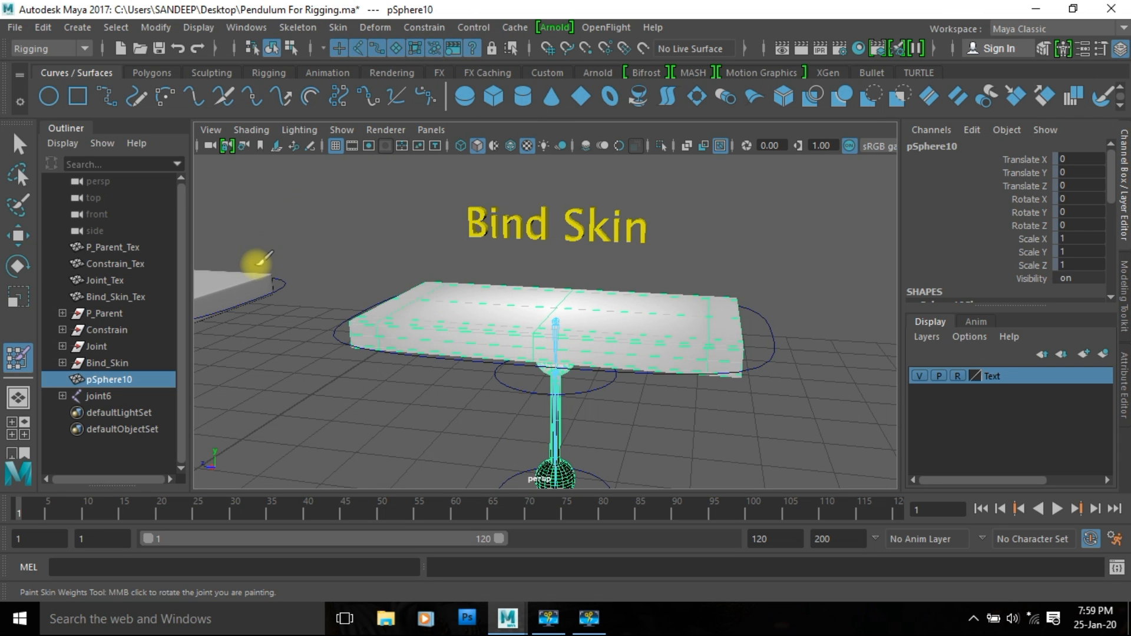
left_click(333, 28)
left_click(515, 164)
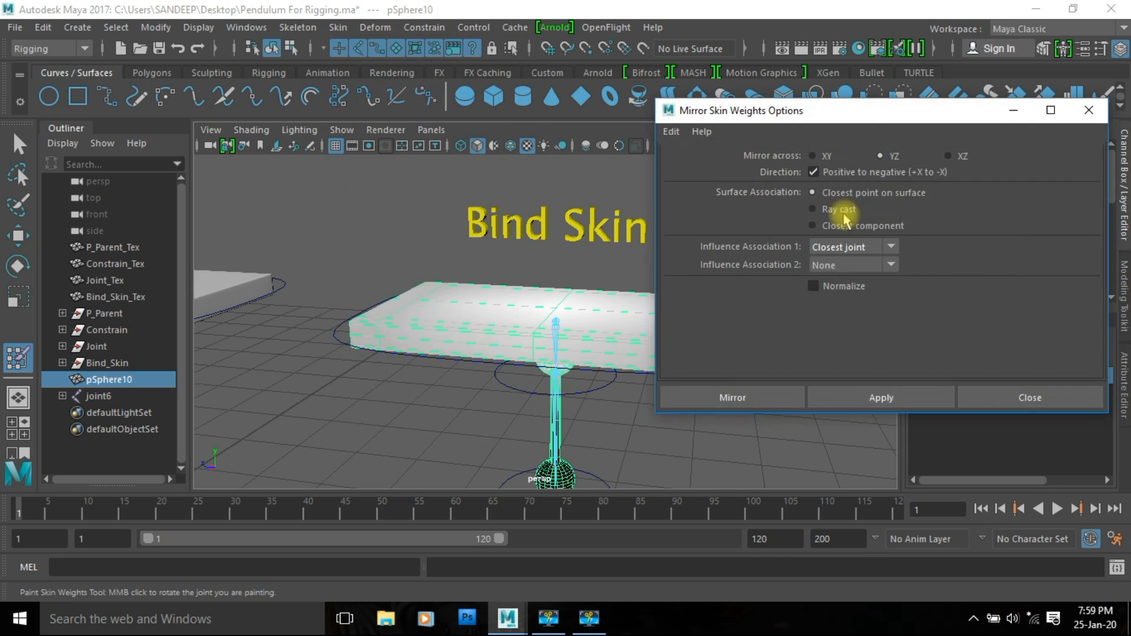
left_click(1089, 111)
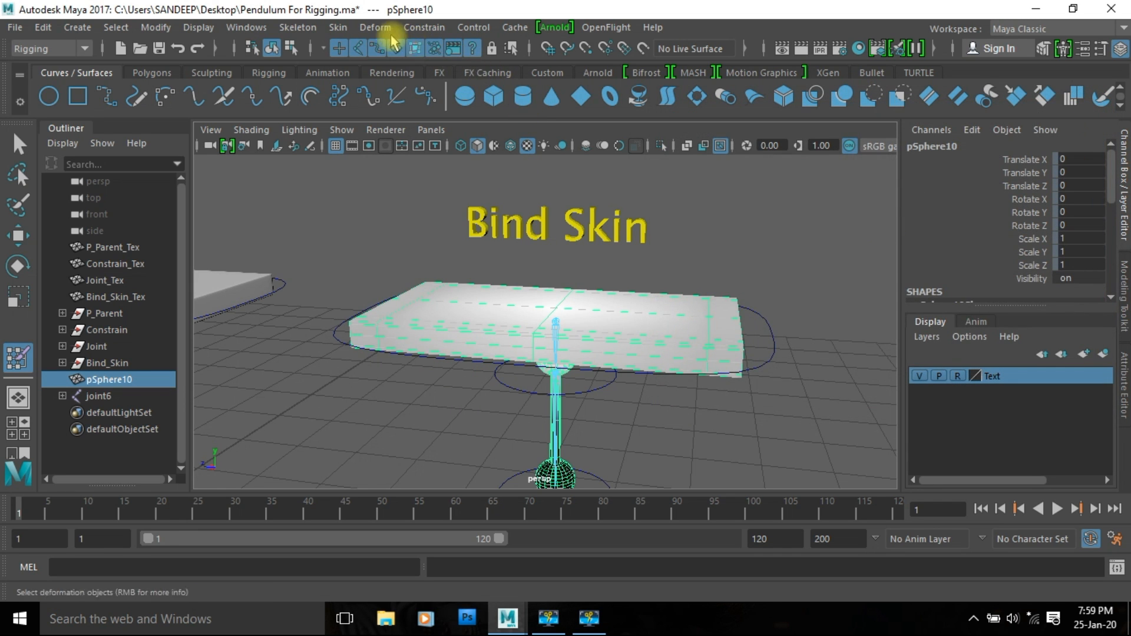
- Open the Paint Skin Weights tool settings and place the window clear of the pendulum
left_click(339, 27)
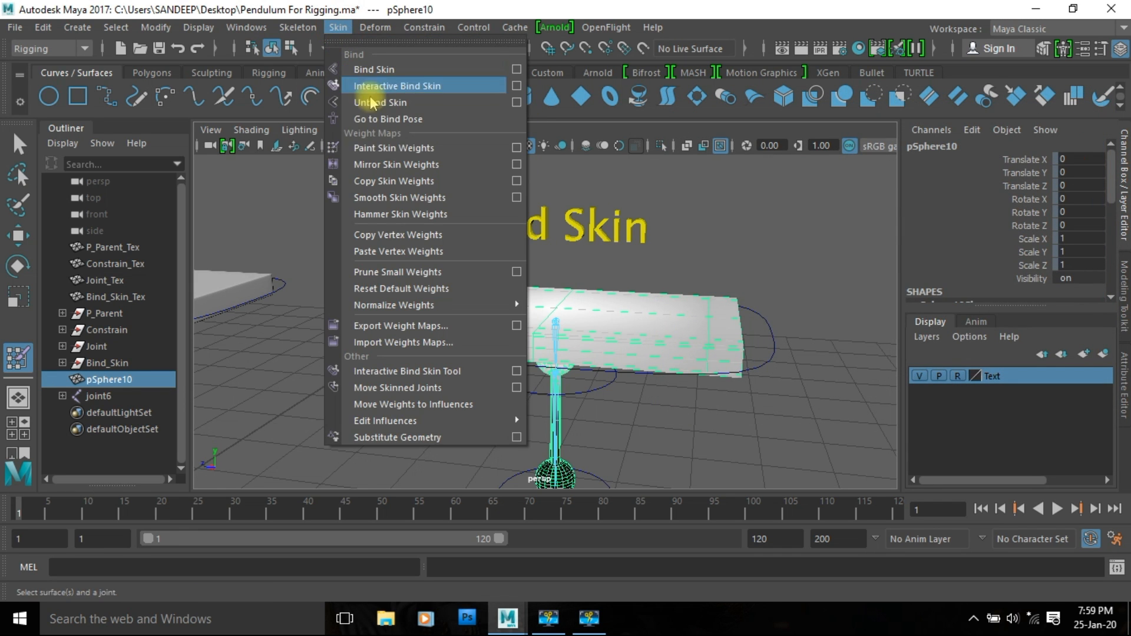
left_click(521, 149)
mouse_move(417, 170)
left_mouse_down()
mouse_move(253, 57)
mouse_move(222, 23)
left_mouse_up()
middle_click_drag(534, 338, 616, 327, "alt")
left_click_drag(616, 327, 599, 348, "alt")
right_click_drag(598, 348, 690, 359, "alt")
left_click_drag(690, 359, 696, 351, "alt")
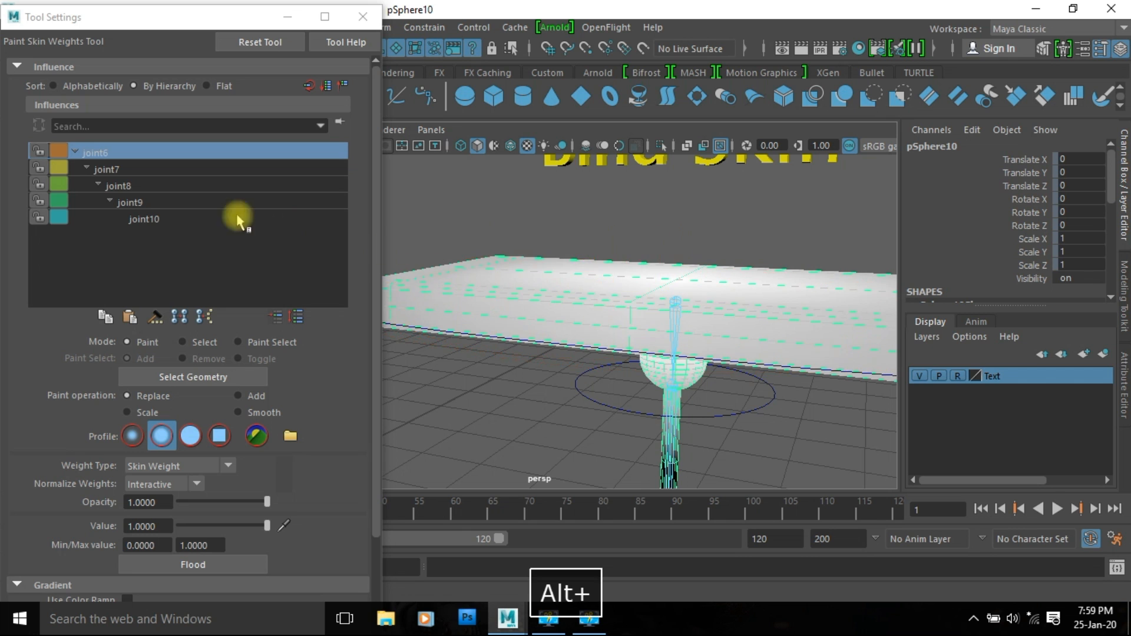
- Paint joint6's weight at value 1 in Replace mode over the whole top bar, including its underside
right_click_drag(702, 299, 575, 307, "alt")
left_click_drag(574, 307, 610, 344, "alt")
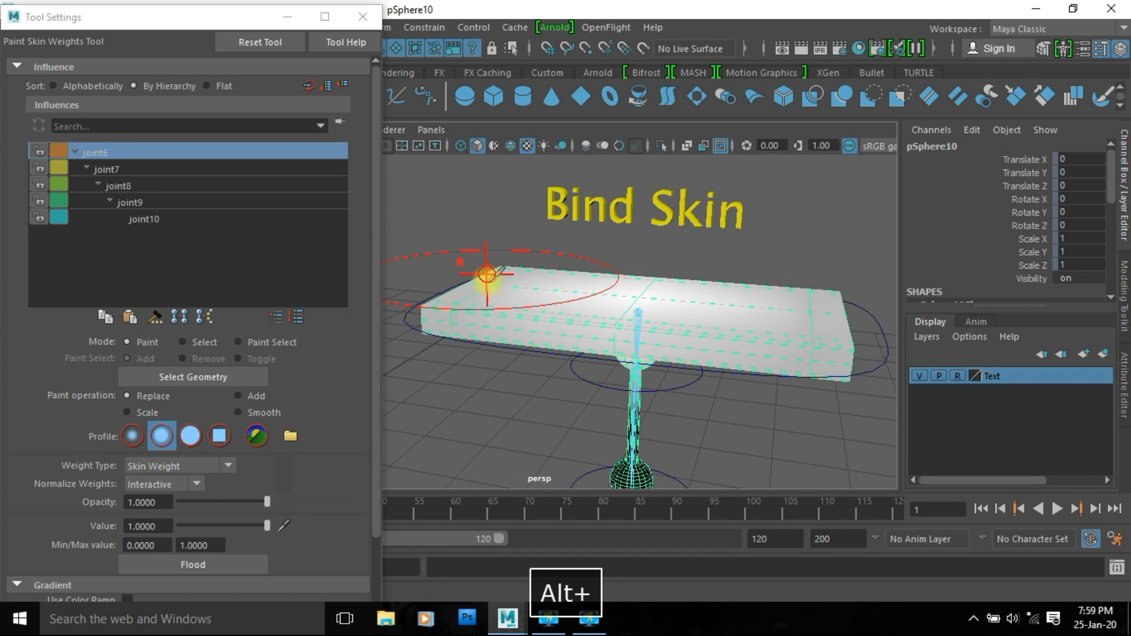
left_click_drag(486, 274, 482, 272)
mouse_move(799, 320)
left_mouse_down()
mouse_move(816, 371)
mouse_move(808, 273)
mouse_move(643, 312)
left_mouse_up()
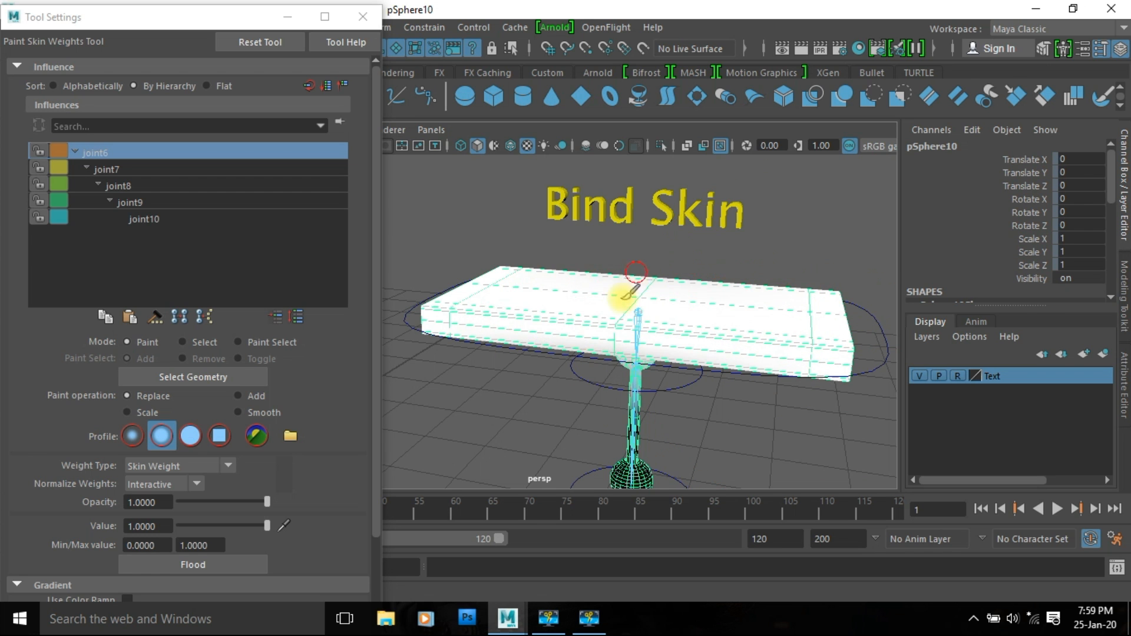
left_click_drag(539, 316, 750, 368, "alt")
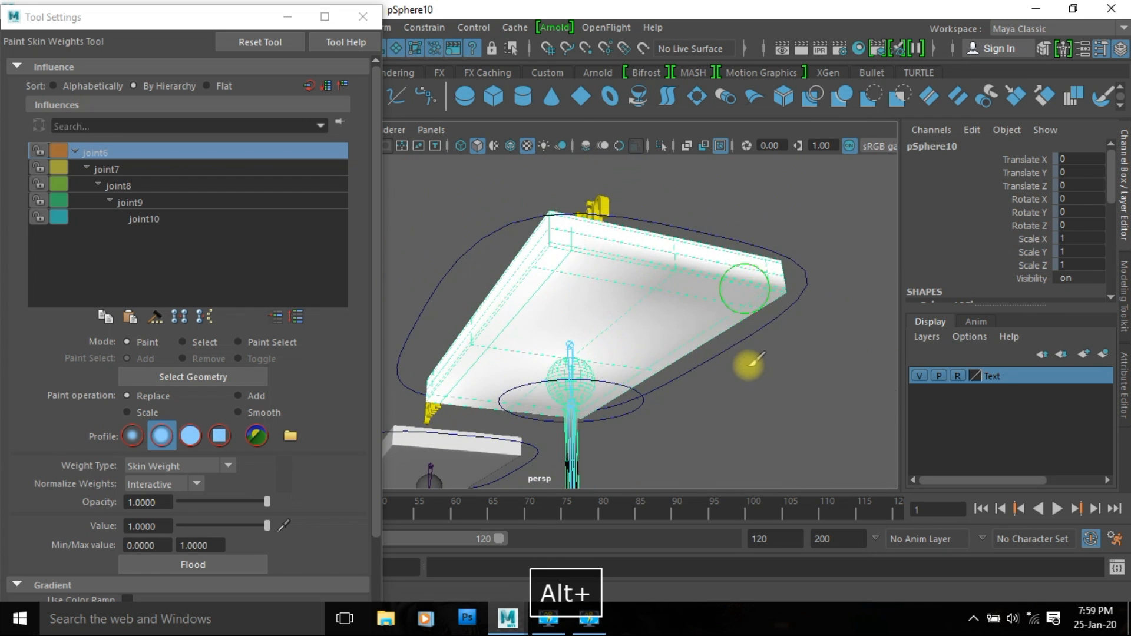
left_click_drag(598, 295, 695, 358, "alt")
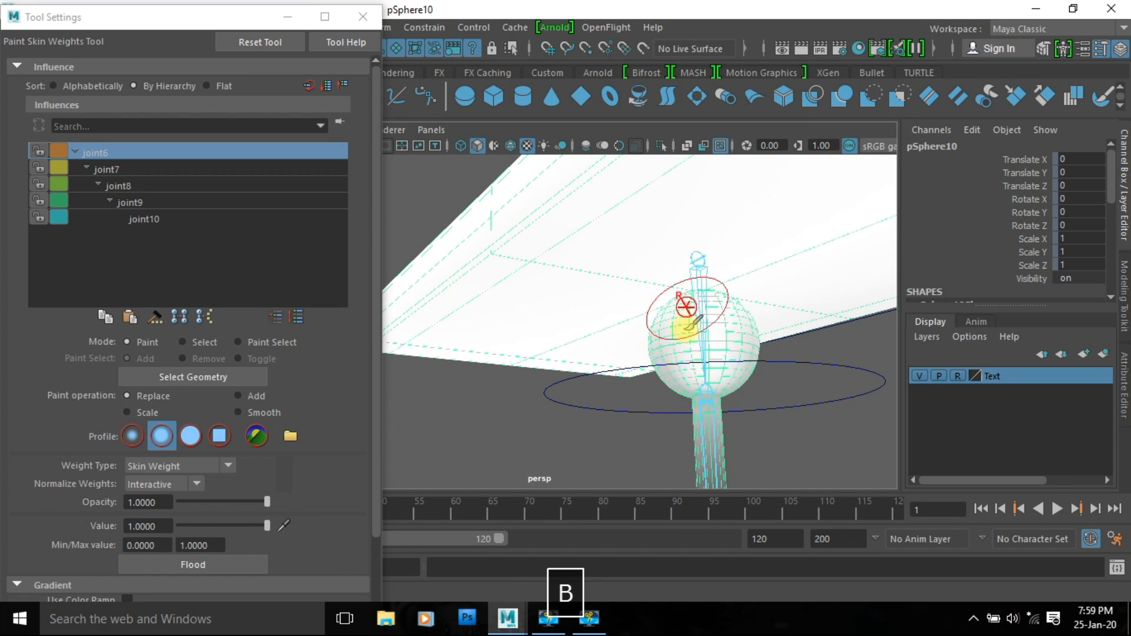
- Paint joint6's weight at value 1 over all sides of the first sphere below the bar
mouse_move(748, 304)
left_mouse_down("alt")
mouse_move(556, 328)
mouse_move(732, 285)
mouse_move(726, 307)
left_mouse_up("alt")
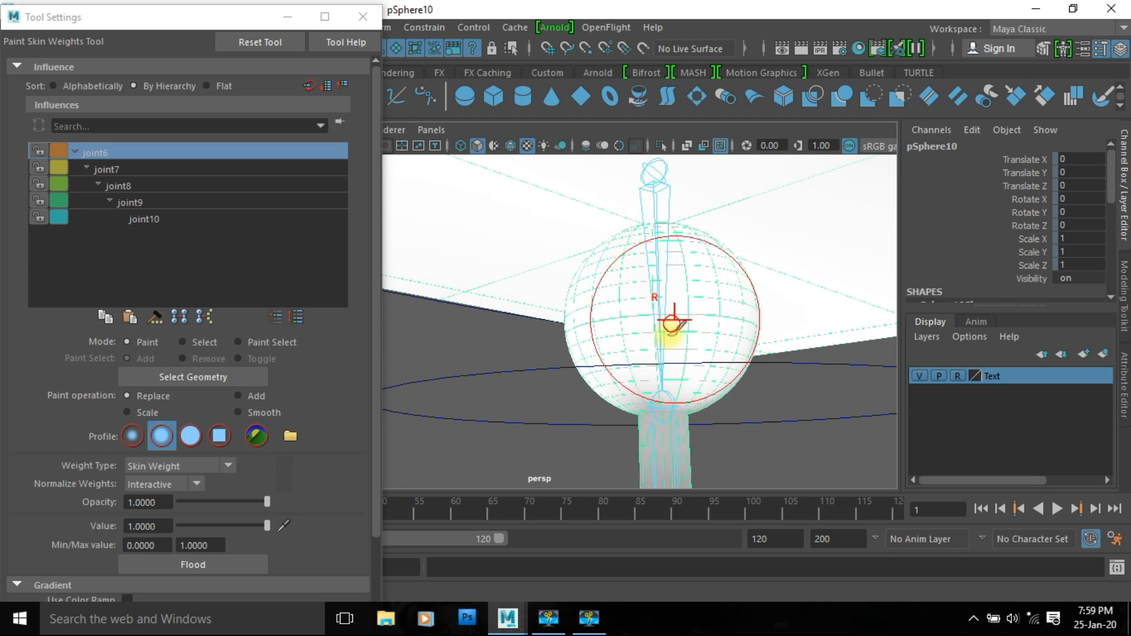
mouse_move(739, 392)
left_mouse_down("alt")
mouse_move(538, 396)
mouse_move(803, 278)
mouse_move(730, 306)
left_mouse_up("alt")
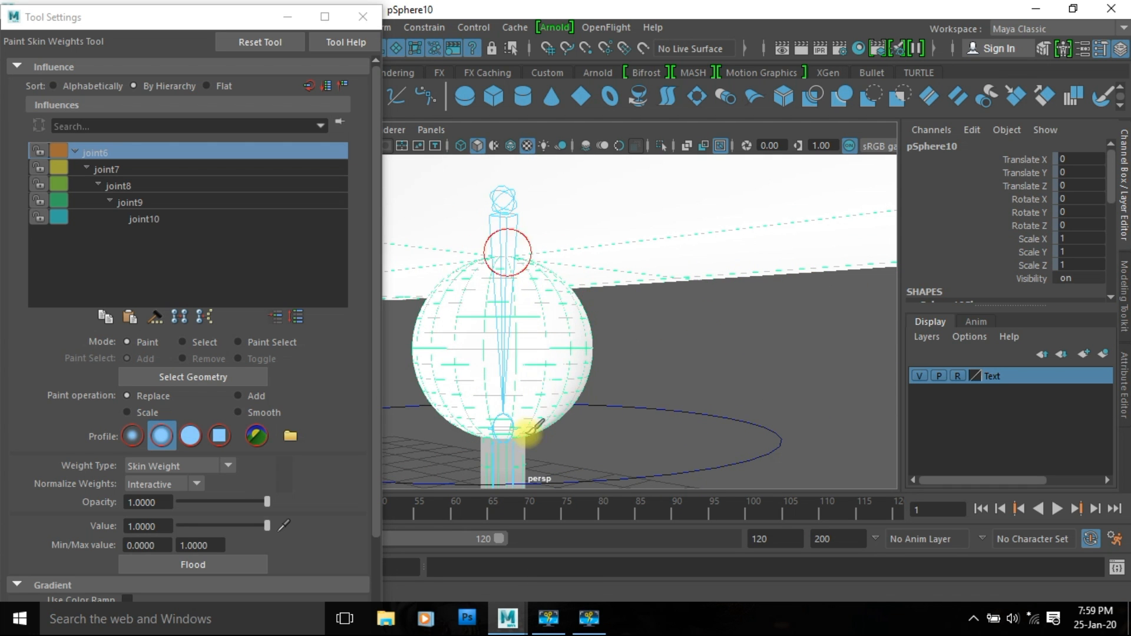
left_click_drag(468, 362, 580, 286, "alt")
left_click_drag(613, 342, 588, 319, "alt")
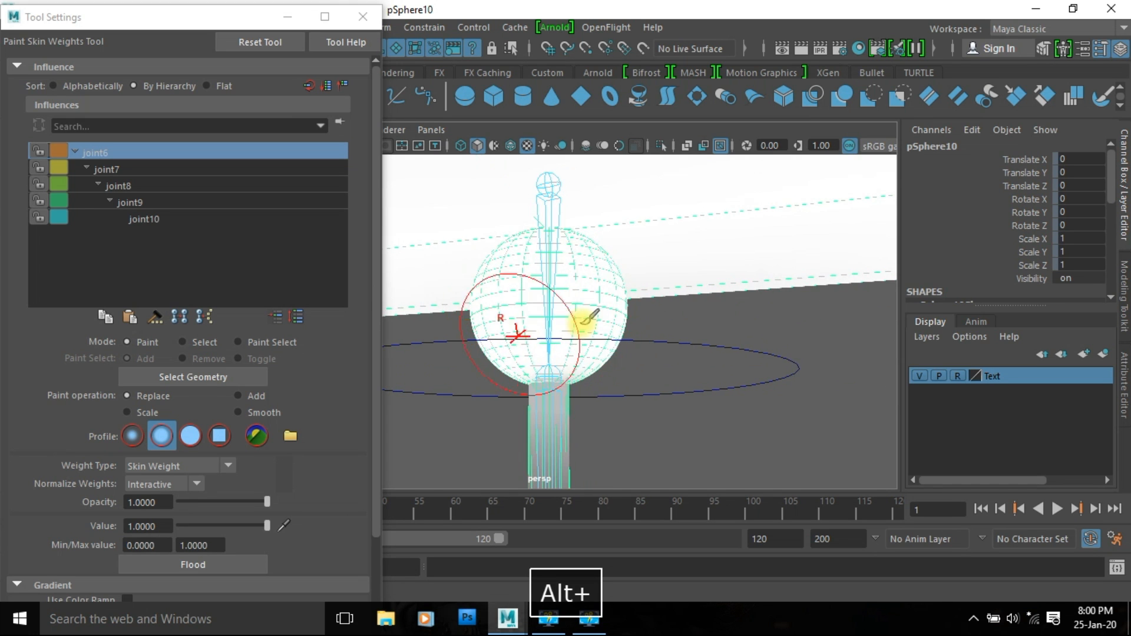
mouse_move(571, 384)
left_mouse_down("alt")
mouse_move(665, 312)
mouse_move(643, 294)
left_mouse_up("alt")
mouse_move(683, 340)
right_mouse_down("alt")
mouse_move(419, 351)
mouse_move(509, 363)
right_mouse_up("alt")
mouse_move(625, 354)
left_mouse_down("alt")
mouse_move(666, 388)
mouse_move(535, 374)
mouse_move(569, 382)
left_mouse_up("alt")
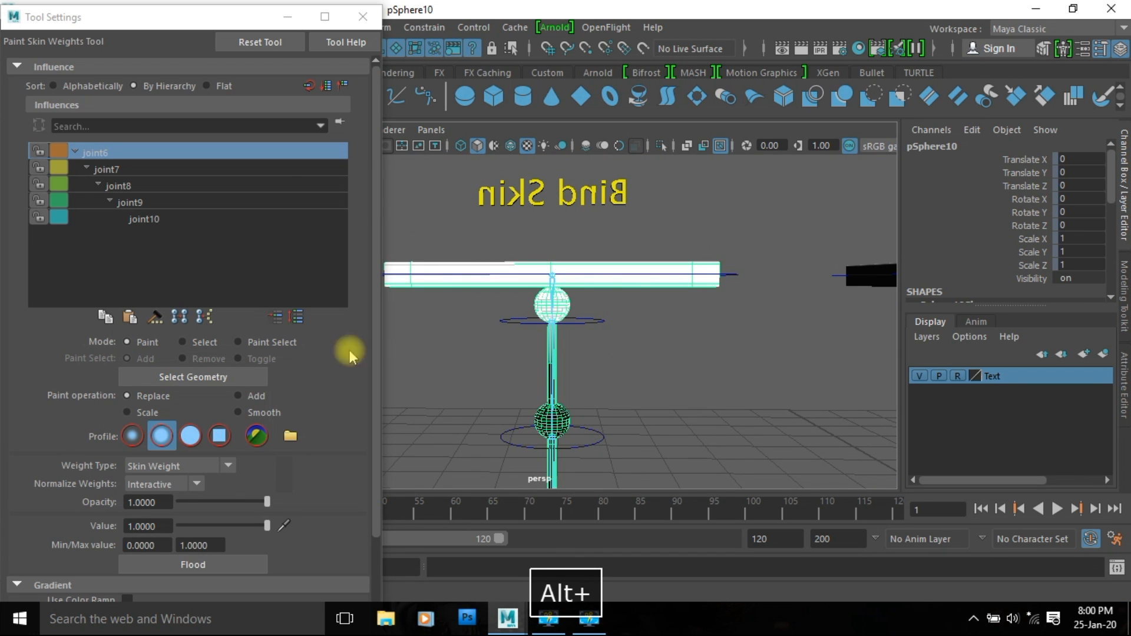
- Examine joint7's skin weights along the upper rod and the second sphere
left_click(120, 171)
right_click_drag(619, 395, 863, 421, "alt")
middle_click_drag(619, 404, 619, 171, "alt")
middle_click_drag(607, 287, 607, 406, "alt")
right_click_drag(713, 354, 642, 347, "alt")
middle_click_drag(600, 352, 601, 335, "alt")
- Test rotating the middle control circle to check how the mesh deforms, and undo the rotation
key("w")
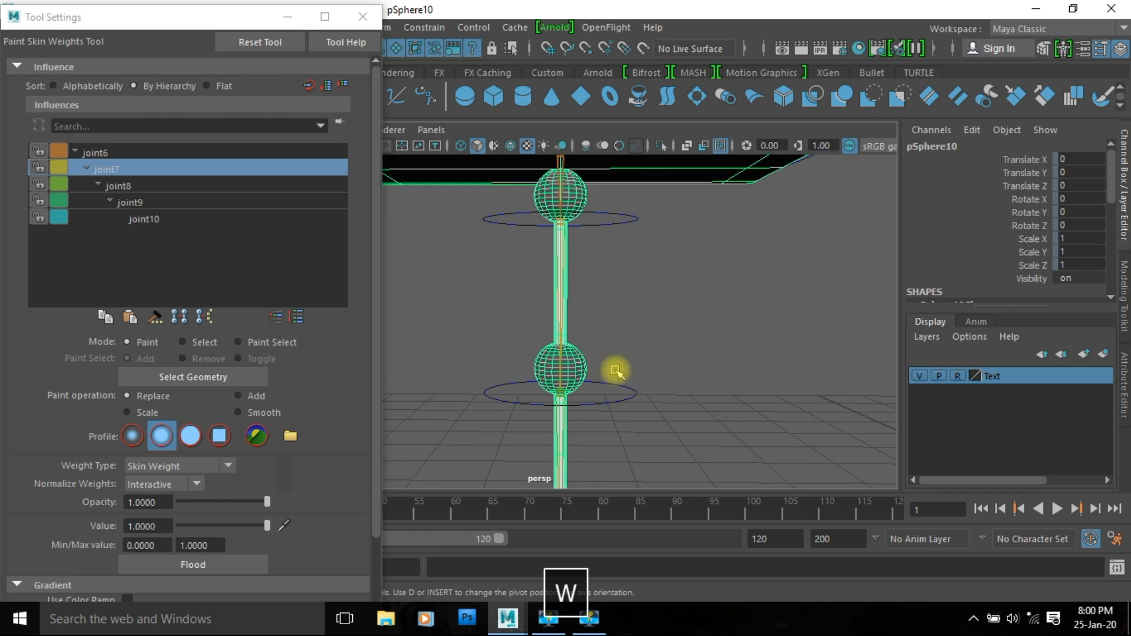
left_click_drag(616, 371, 654, 438)
key("e")
left_click_drag(576, 369, 602, 423)
scroll(748, 388, "down", 3)
key("ctrl+z")
key("ctrl+z")
key("ctrl+z")
key("ctrl+z")
key("ctrl+z")
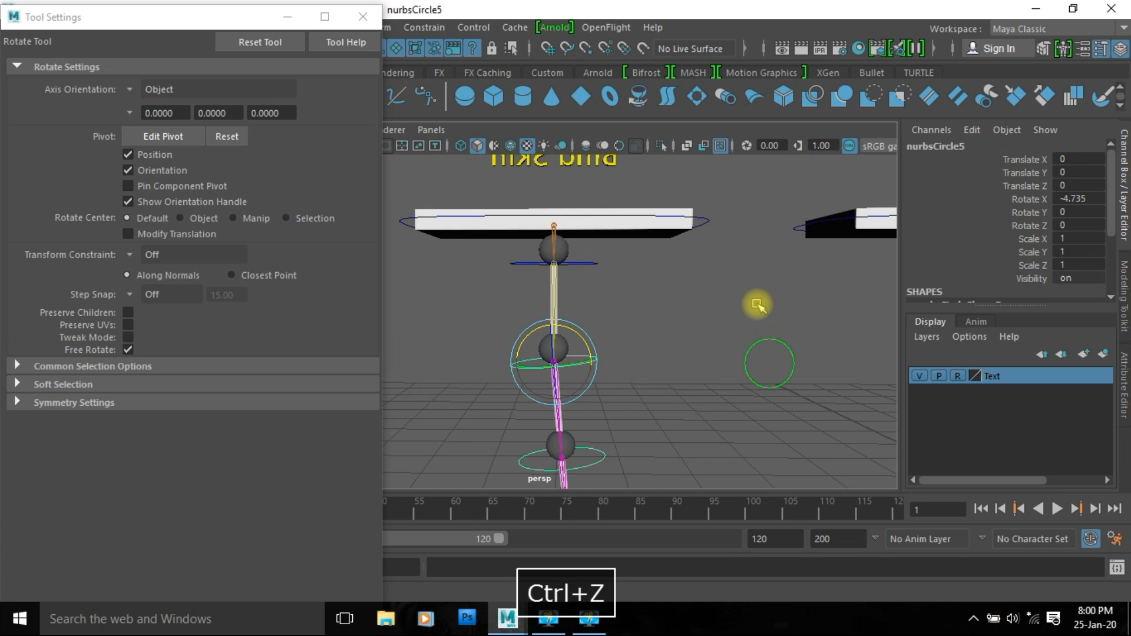
key("ctrl+z")
- Resume skin weight painting on the pendulum mesh with joint6 as the influence and go over the top bar from all sides
left_click_drag(784, 346, 652, 260, "alt")
scroll(533, 366, "down", 3)
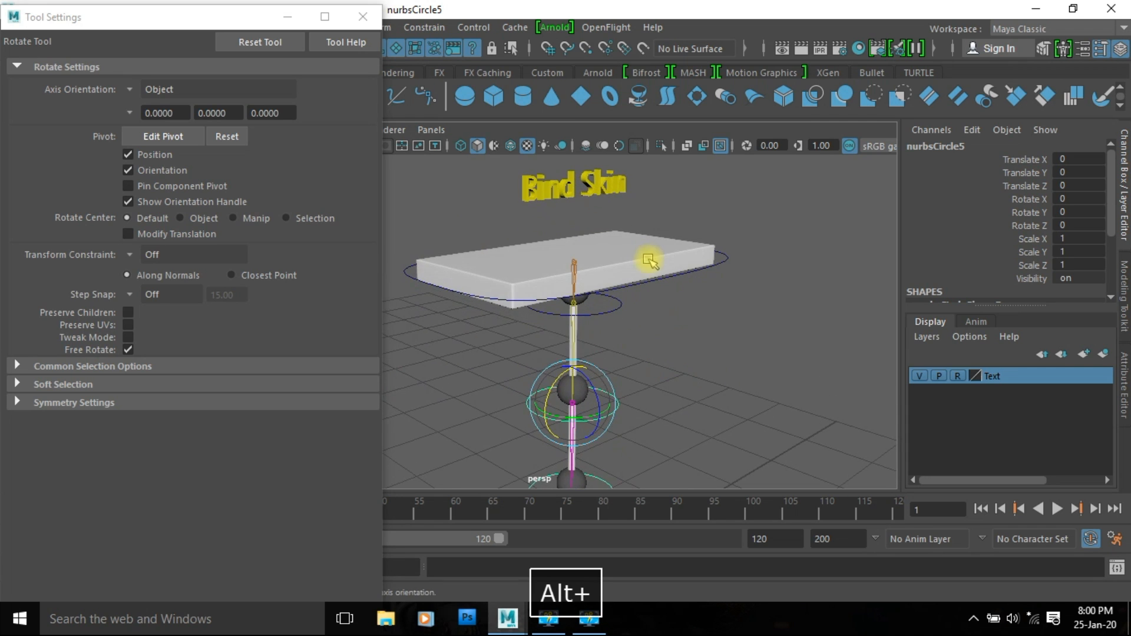
left_click(651, 257)
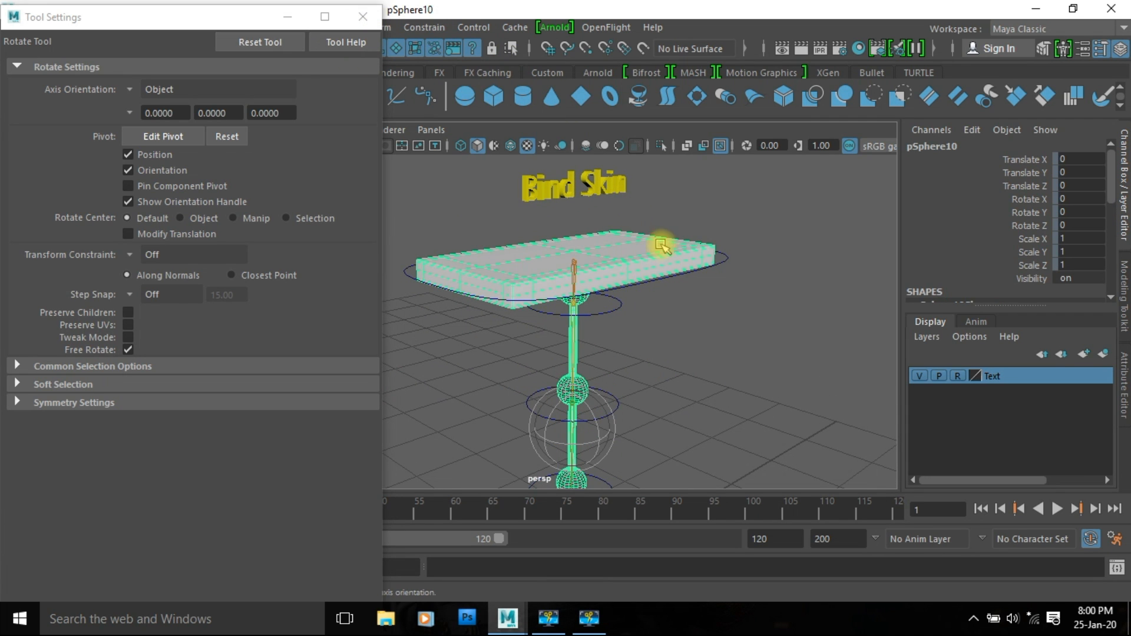
mouse_move(657, 242)
right_mouse_down()
mouse_move(595, 153)
mouse_move(554, 121)
right_mouse_up()
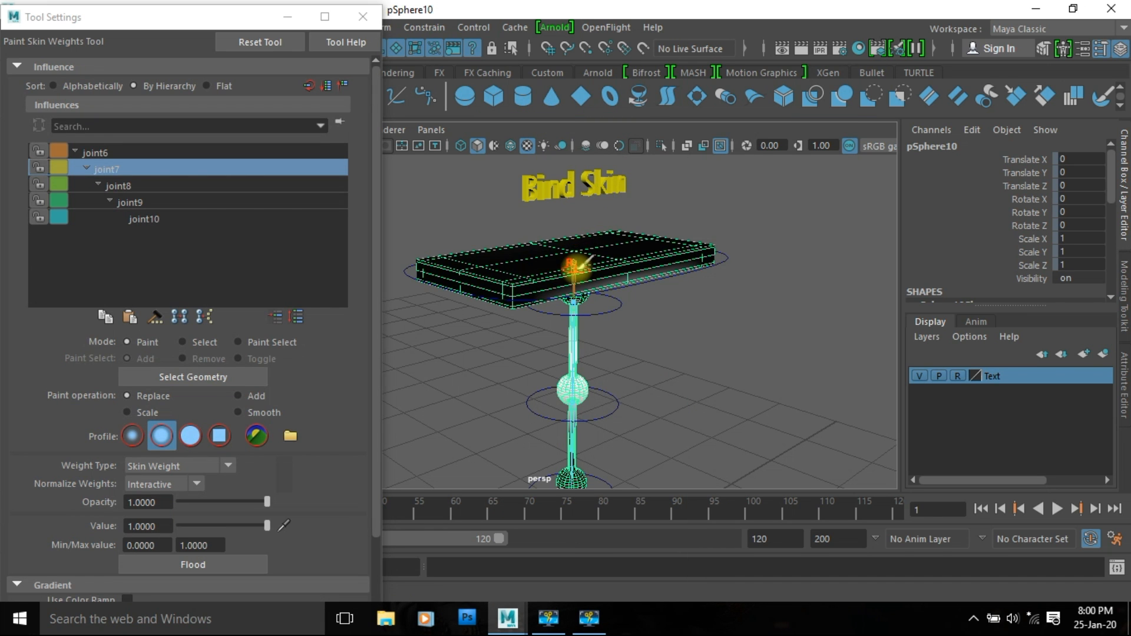
right_click_drag(575, 259, 574, 170)
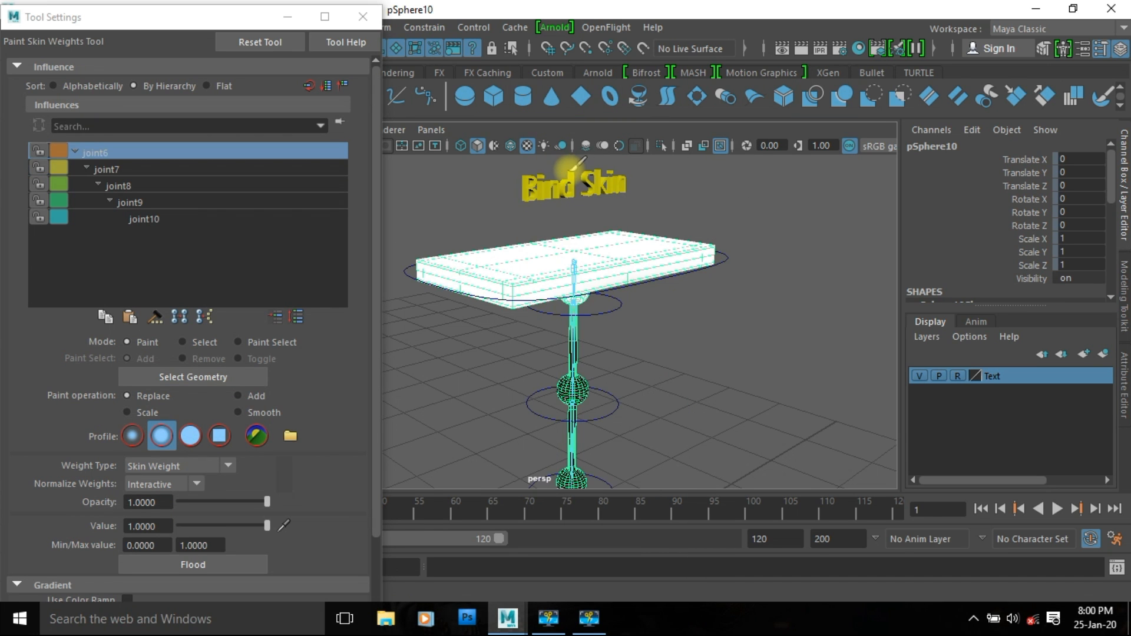
left_click_drag(542, 266, 562, 272, "alt")
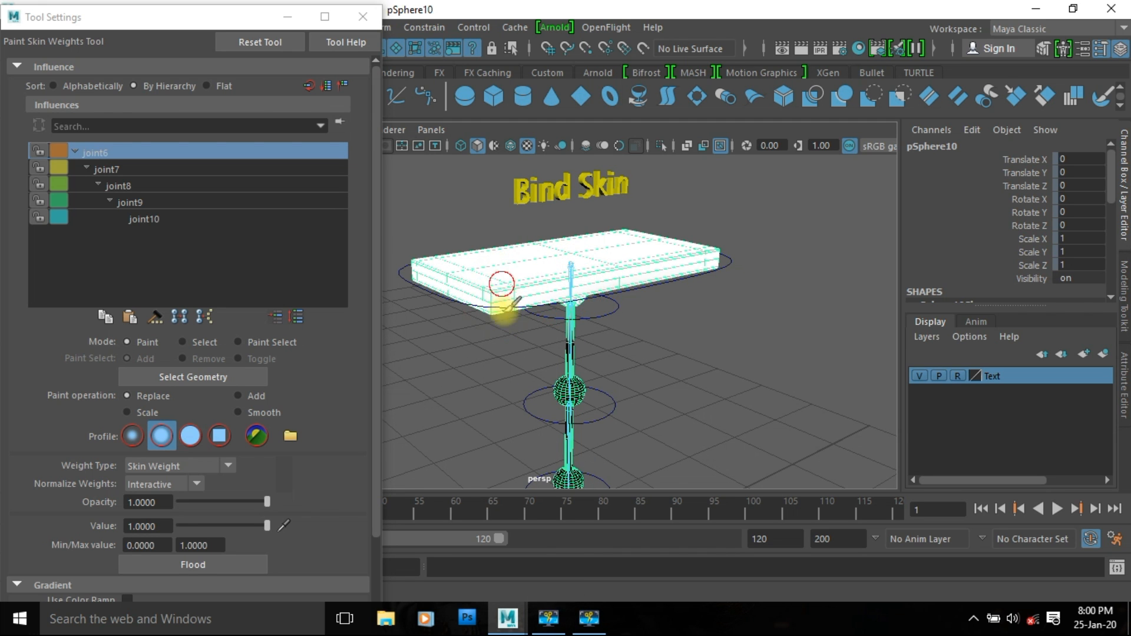
left_click_drag(508, 306, 492, 307, "alt")
left_click_drag(652, 257, 451, 203, "alt")
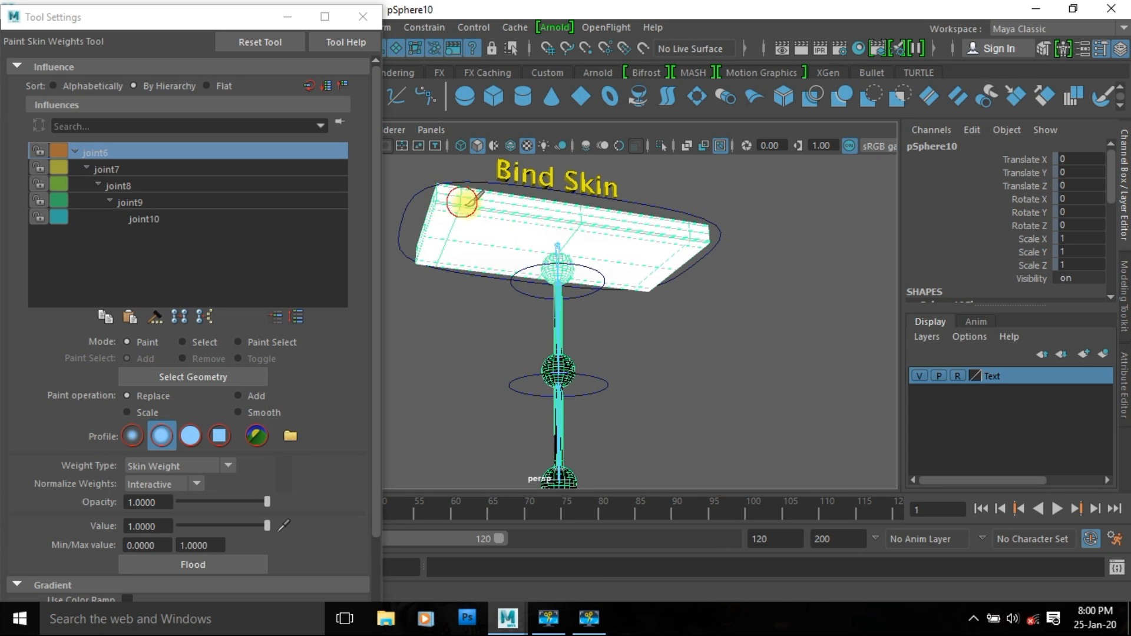
left_click_drag(444, 216, 662, 343, "alt")
- Test the middle control circle's rotation again after the weight painting and undo it
key("w")
left_click(594, 337)
left_click(610, 349)
key("e")
middle_click_drag(750, 326, 745, 287)
key("ctrl+z")
- Resume skin weight painting on the pendulum mesh around the second sphere with joint8 as the influence
right_click_drag(542, 438, 748, 365, "alt")
middle_click_drag(748, 364, 725, 331, "alt")
right_click_drag(724, 332, 733, 342, "alt")
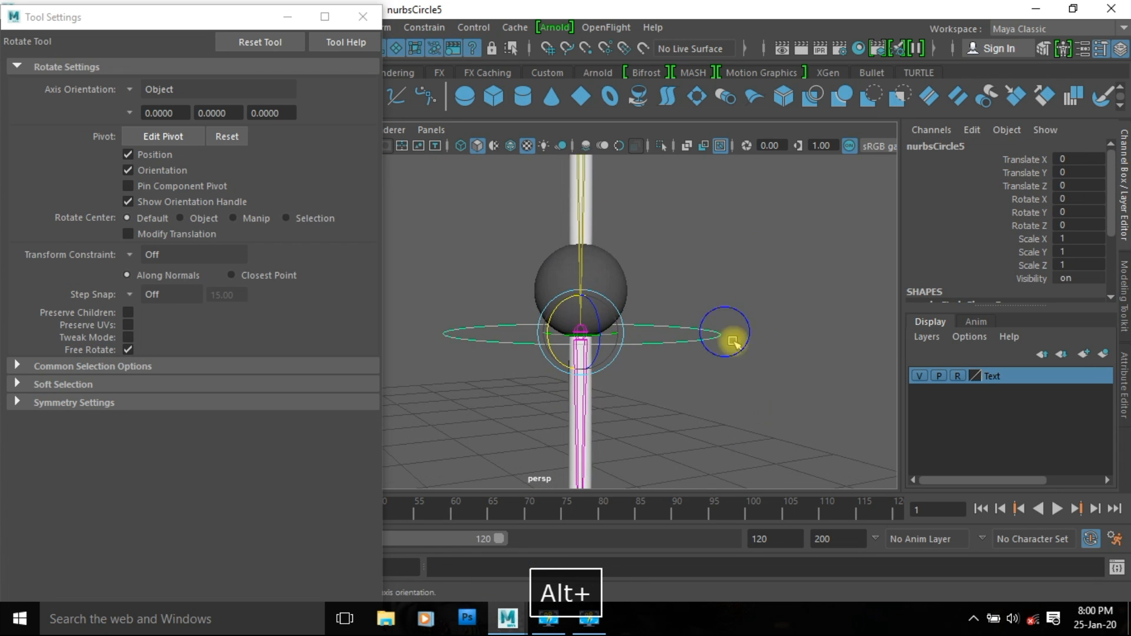
left_click(616, 258)
right_click_drag(613, 255, 455, 147)
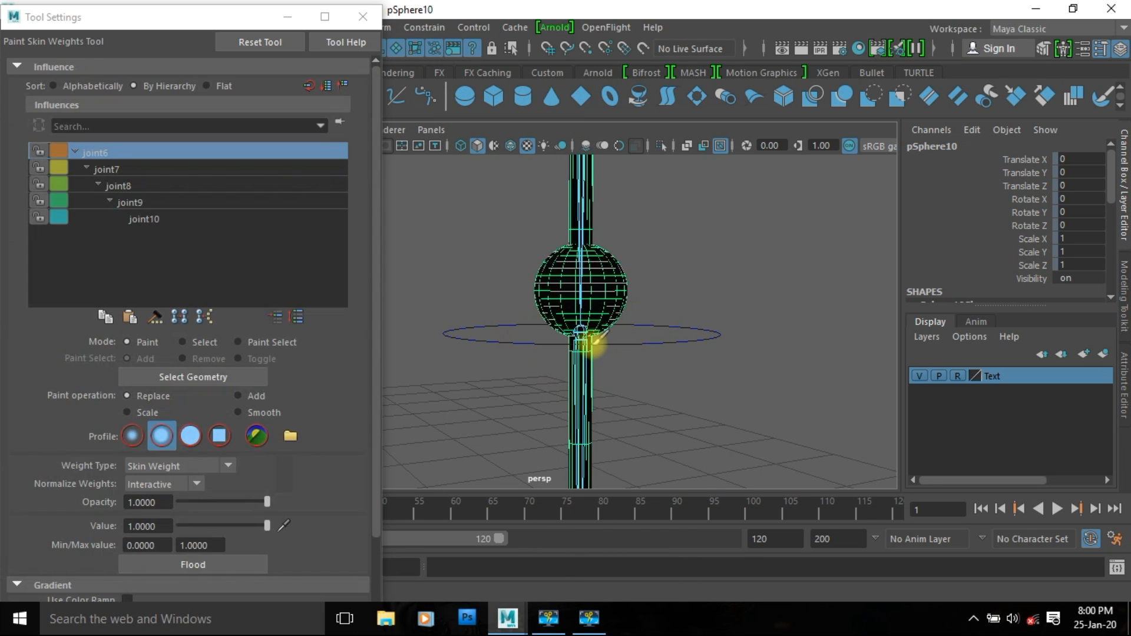
right_click_drag(581, 334, 578, 173)
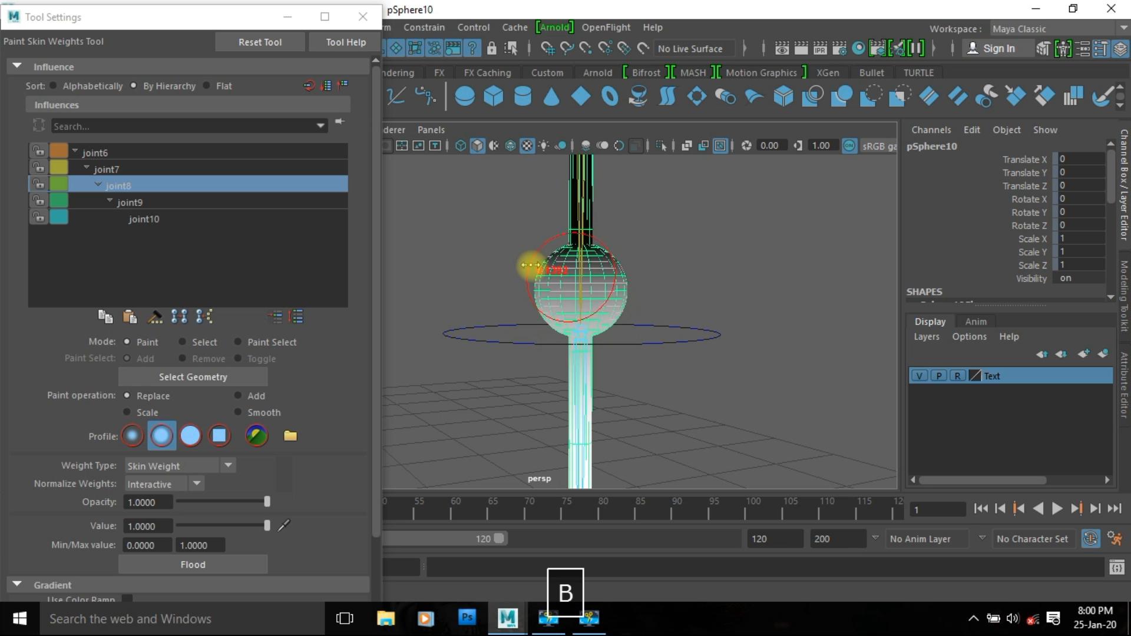
- Paint joint8 weights of 1.0 in Replace mode over the second sphere from all sides
right_click_drag(570, 308, 639, 287, "alt")
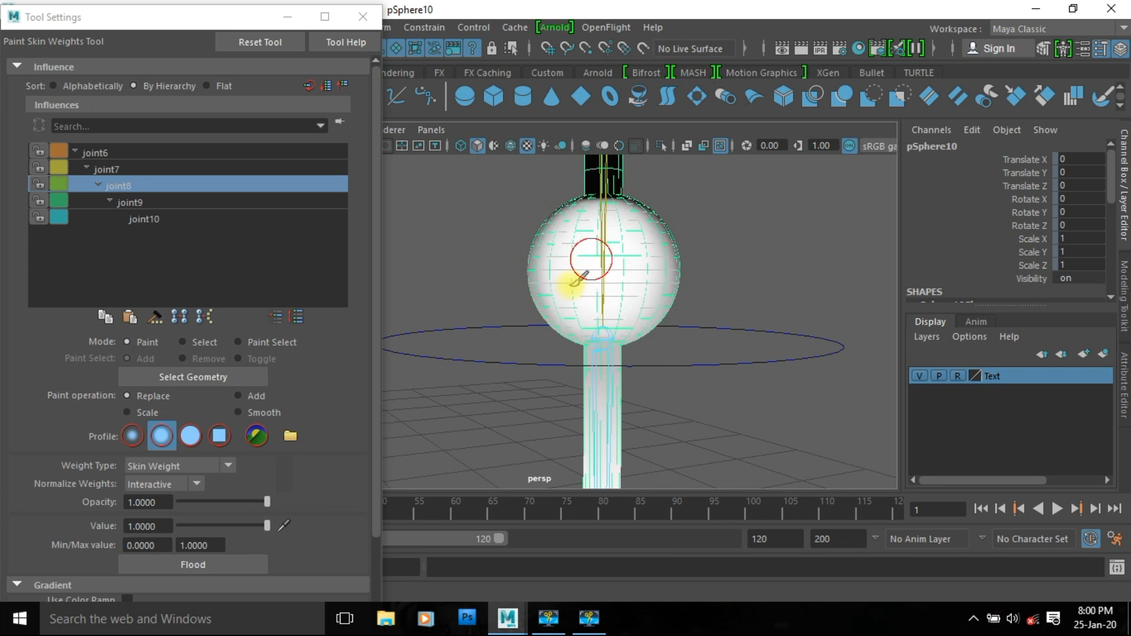
left_click_drag(653, 297, 570, 294, "alt")
left_click_drag(639, 300, 598, 319, "alt")
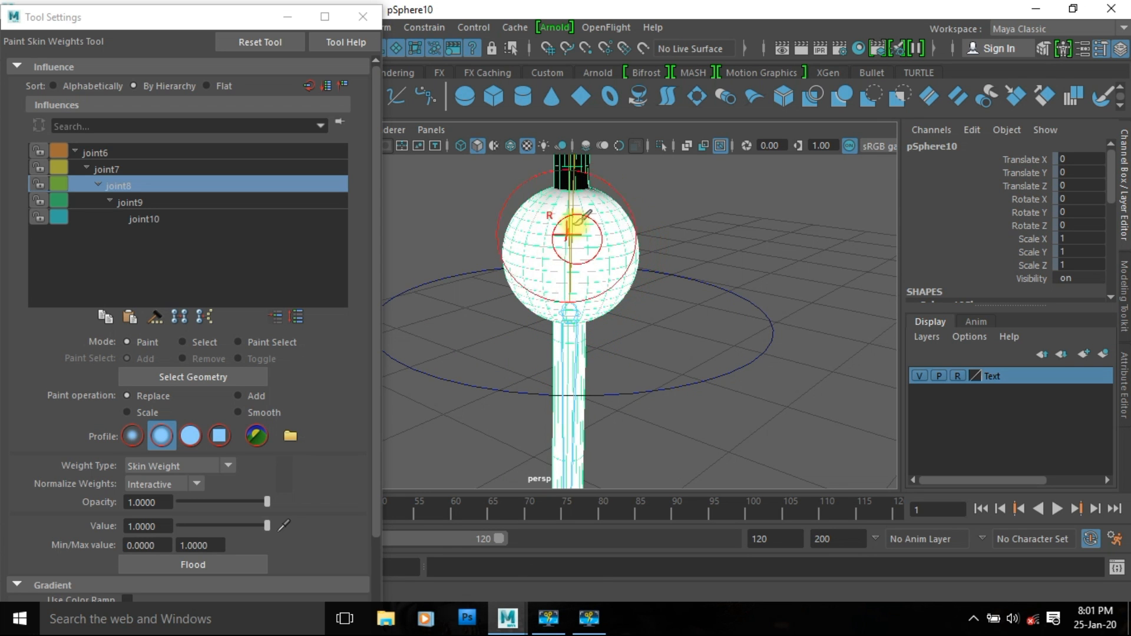
left_click_drag(632, 229, 677, 244, "alt")
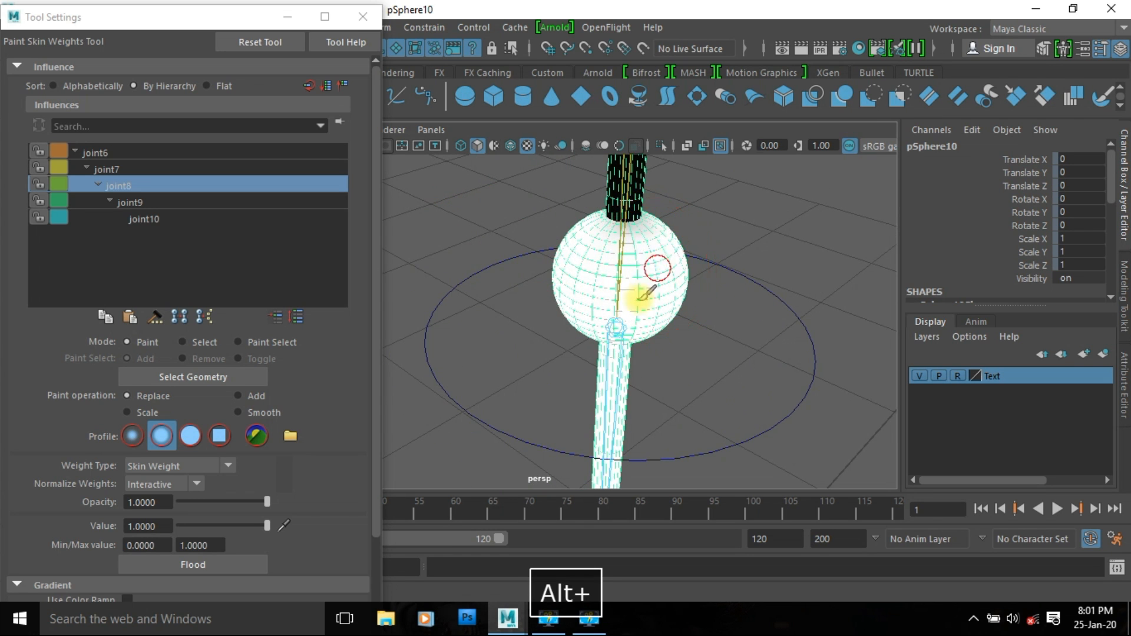
left_click_drag(658, 326, 602, 292, "alt")
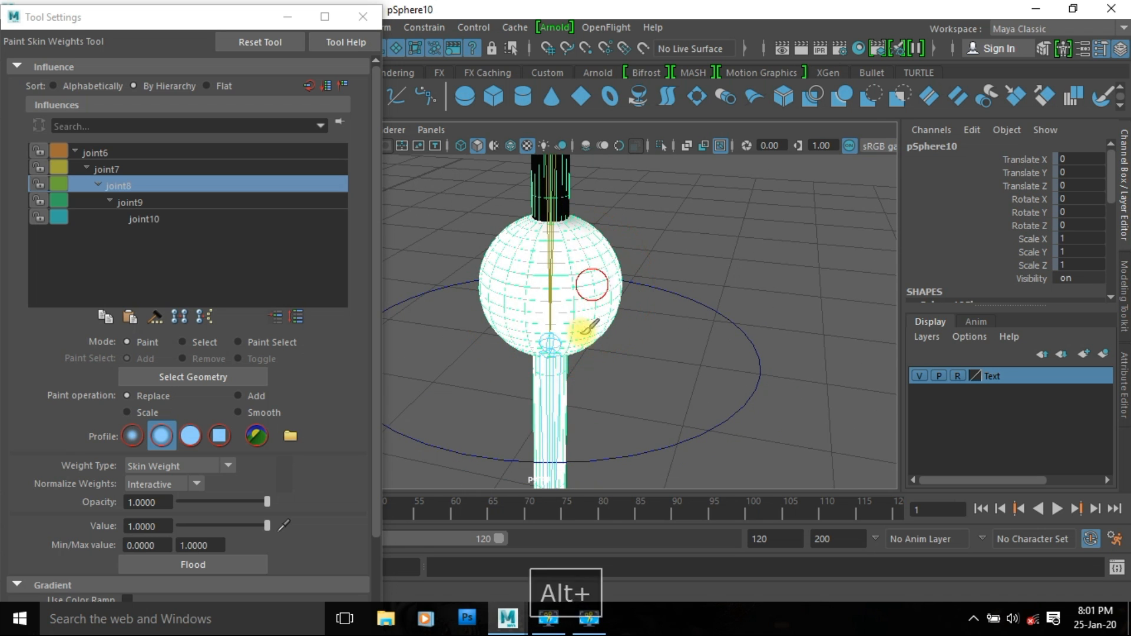
right_click_drag(581, 319, 507, 324, "alt")
right_click_drag(717, 353, 586, 330, "alt")
- Test rotating the middle control circle with the second sphere weighted to joint8, and undo the rotation
key("w")
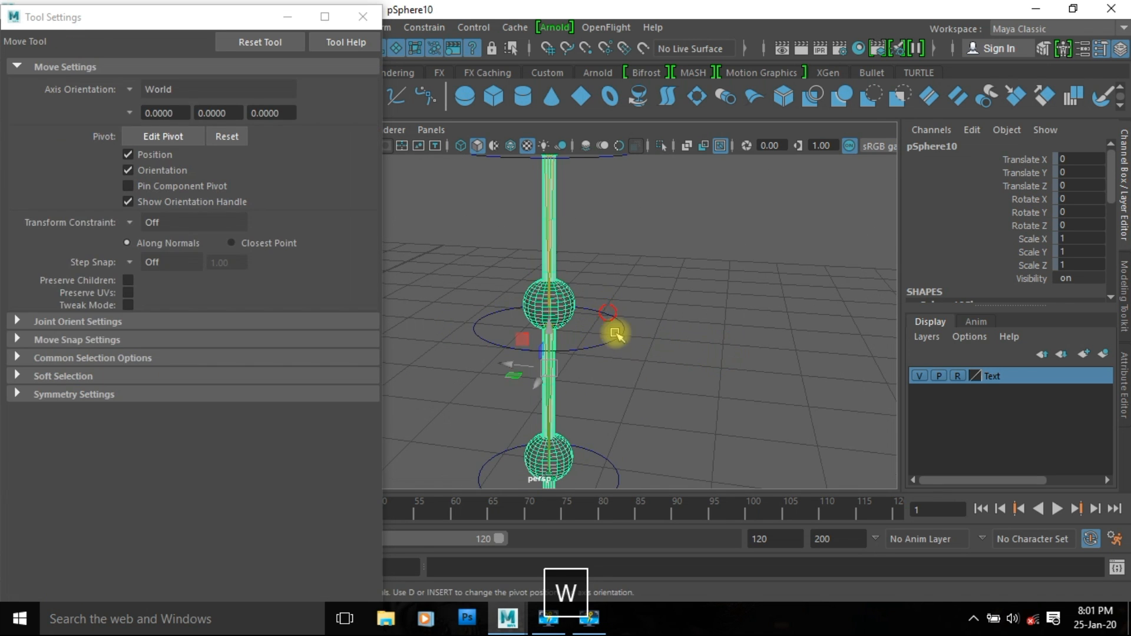
left_click(616, 335)
key("e")
middle_click_drag(737, 329, 725, 367)
key("ctrl+z")
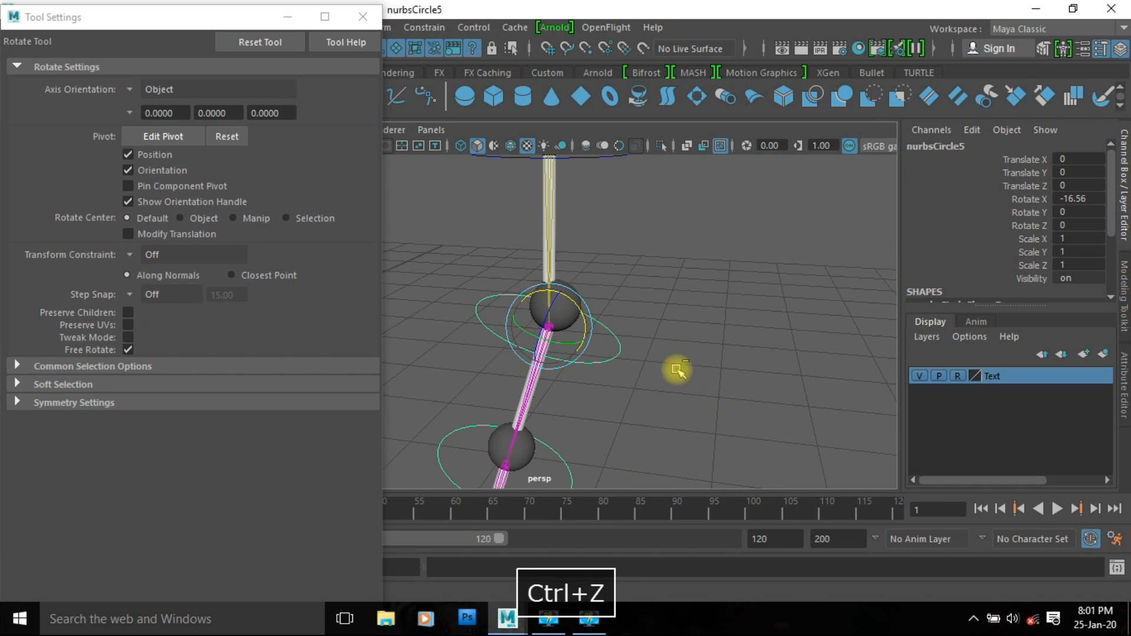
- Return to skin weight painting on the pendulum mesh with joint7 as the influence and focus on the second sphere
right_click_drag(627, 384, 862, 384, "alt")
left_click_drag(862, 384, 732, 360, "alt")
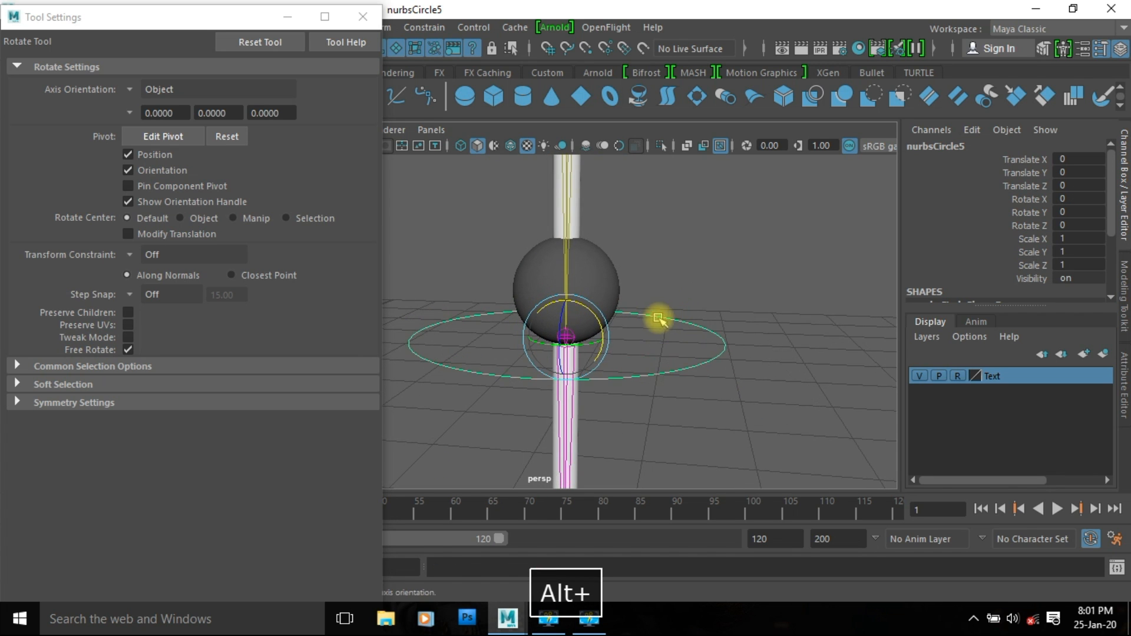
mouse_move(611, 271)
right_mouse_down()
mouse_move(613, 231)
mouse_move(456, 133)
mouse_move(469, 141)
right_mouse_up()
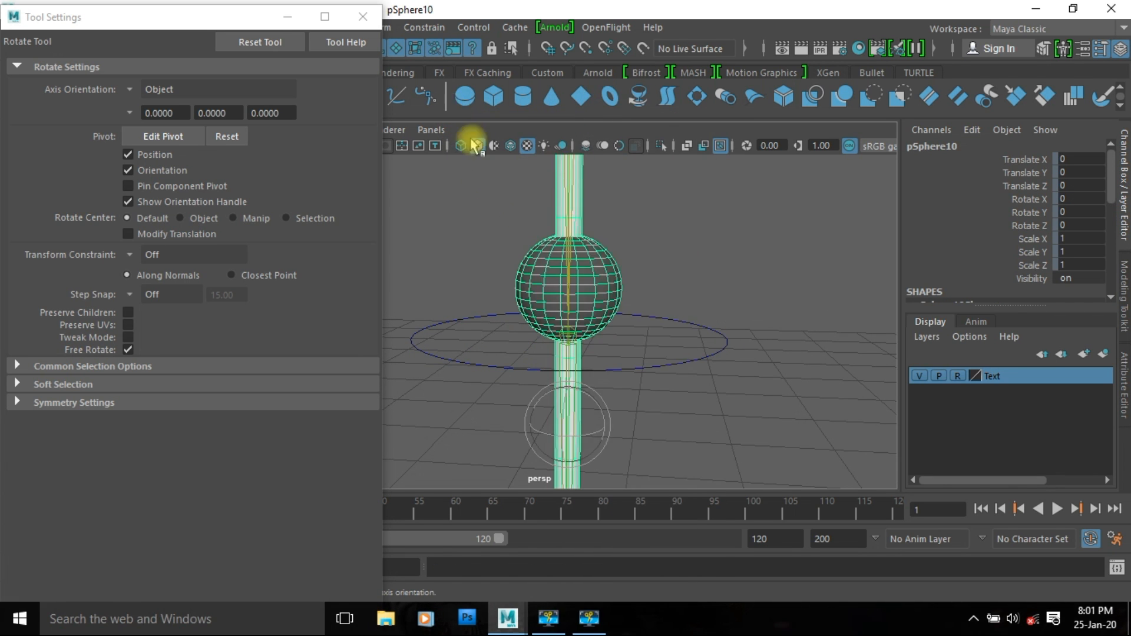
middle_click_drag(470, 142, 705, 444, "alt")
right_click_drag(574, 207, 573, 149)
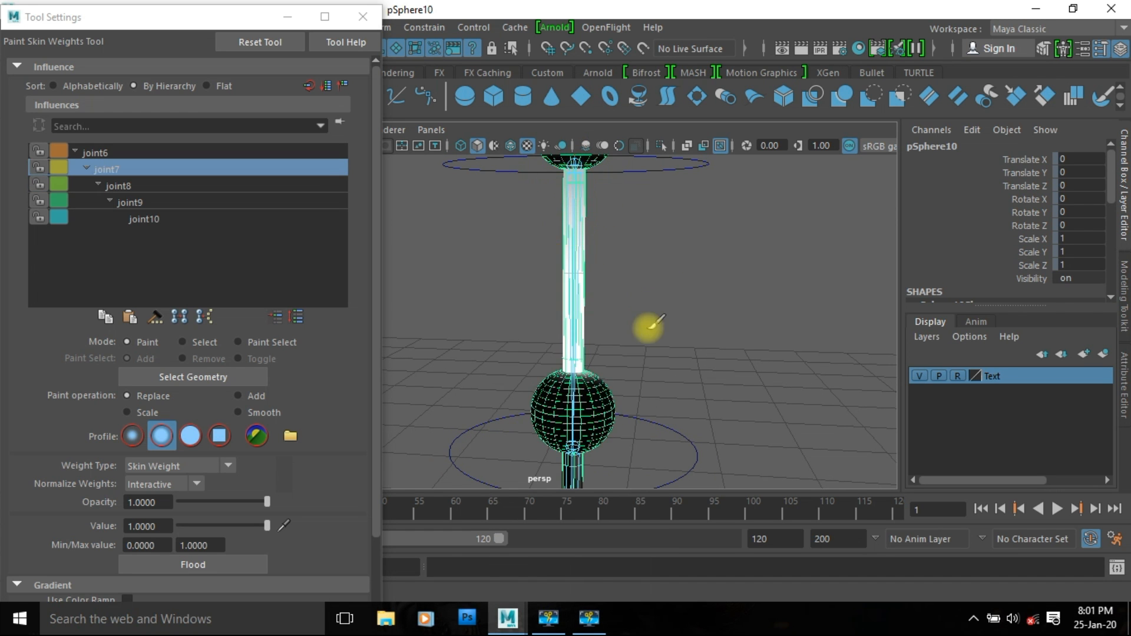
middle_click_drag(601, 426, 634, 296, "alt")
right_click_drag(634, 295, 655, 304, "alt")
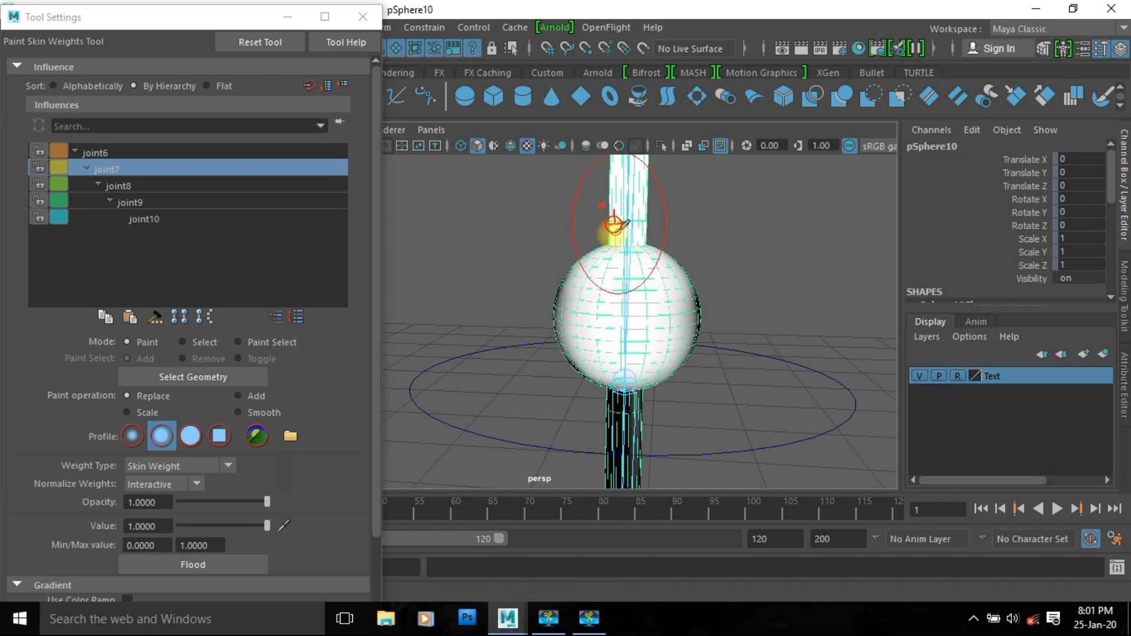
- Paint joint7 weights of 1.0 in Replace mode over the whole second sphere from every side
mouse_move(692, 334)
left_mouse_down("alt")
mouse_move(462, 354)
mouse_move(669, 303)
mouse_move(575, 271)
mouse_move(591, 268)
mouse_move(610, 233)
left_mouse_up("alt")
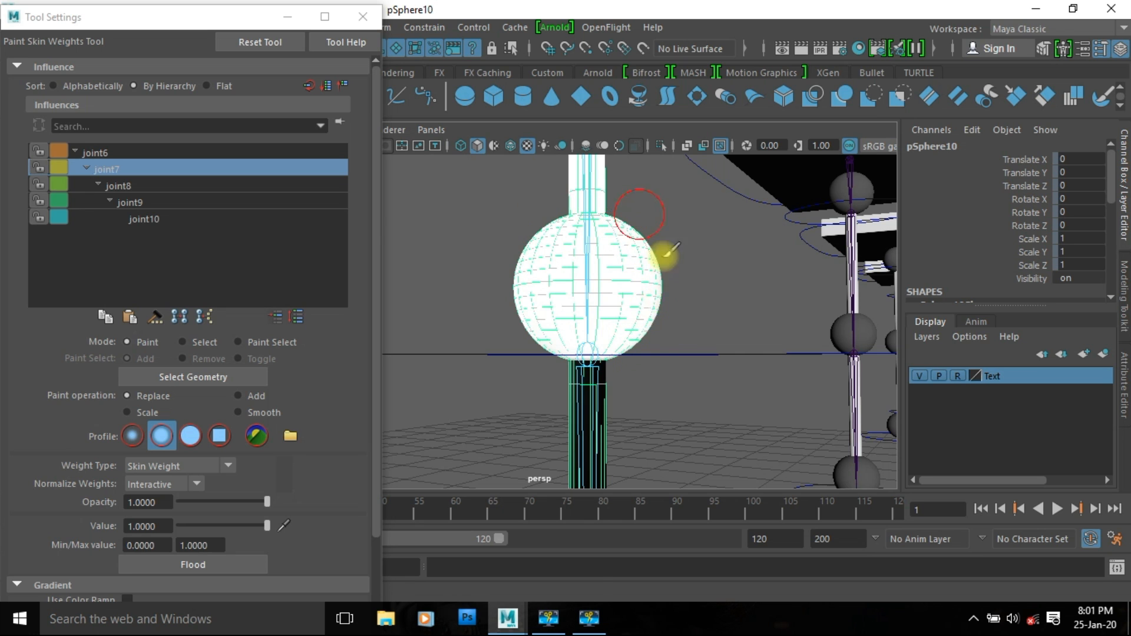
mouse_move(586, 328)
left_mouse_down("alt")
mouse_move(530, 315)
mouse_move(585, 295)
mouse_move(577, 245)
left_mouse_up("alt")
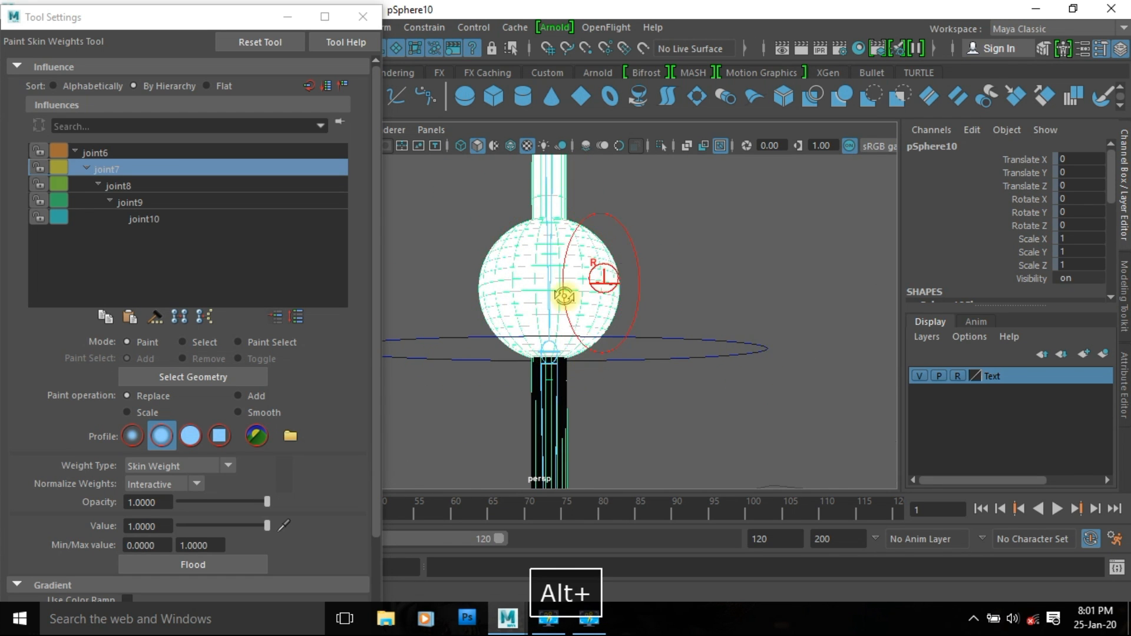
left_click_drag(565, 295, 539, 330, "alt")
middle_click_drag(518, 291, 598, 317, "alt")
right_click_drag(763, 302, 603, 299, "alt")
left_click_drag(602, 299, 612, 268, "alt")
- Test the middle control circle's rotation twice after the joint7 painting, undoing each rotation
key("w")
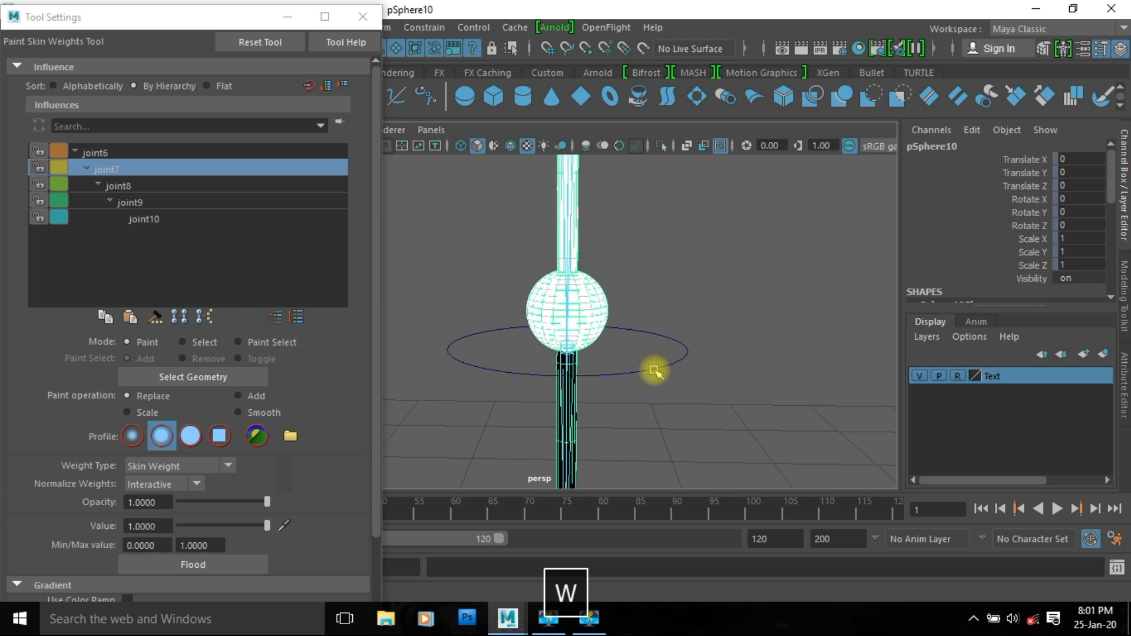
left_click(654, 370)
key("e")
left_click_drag(568, 348, 702, 373)
key("ctrl+z")
right_click_drag(702, 372, 485, 442, "alt")
left_click_drag(485, 442, 506, 446, "alt")
middle_click_drag(717, 278, 740, 392)
key("ctrl+z")
- Test rotating the lower control circle at the third sphere and undo the rotation
left_click_drag(609, 420, 598, 437, "alt")
middle_click_drag(598, 436, 621, 339, "alt")
right_click_drag(657, 366, 701, 419, "alt")
left_click(669, 426)
middle_click_drag(790, 404, 789, 433)
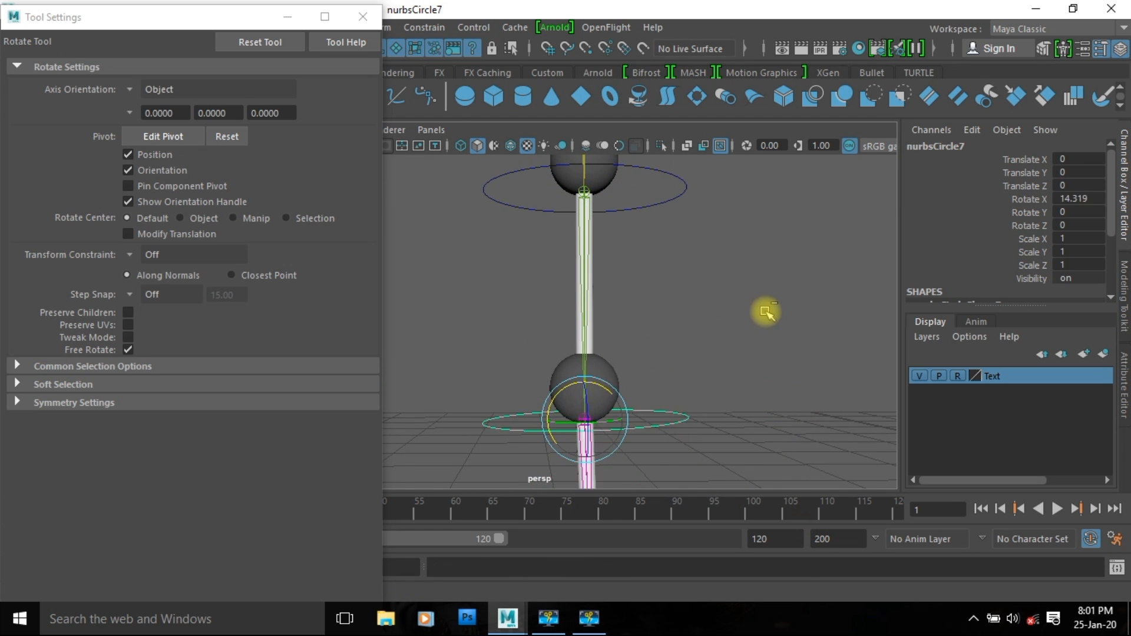
key("ctrl+z")
key("ctrl+z")
- Resume skin weight painting on the pendulum mesh at the third sphere with joint8 as the influence
mouse_move(600, 364)
right_mouse_down()
mouse_move(607, 353)
mouse_move(405, 142)
mouse_move(463, 118)
right_mouse_up()
middle_click_drag(668, 385, 674, 458, "alt")
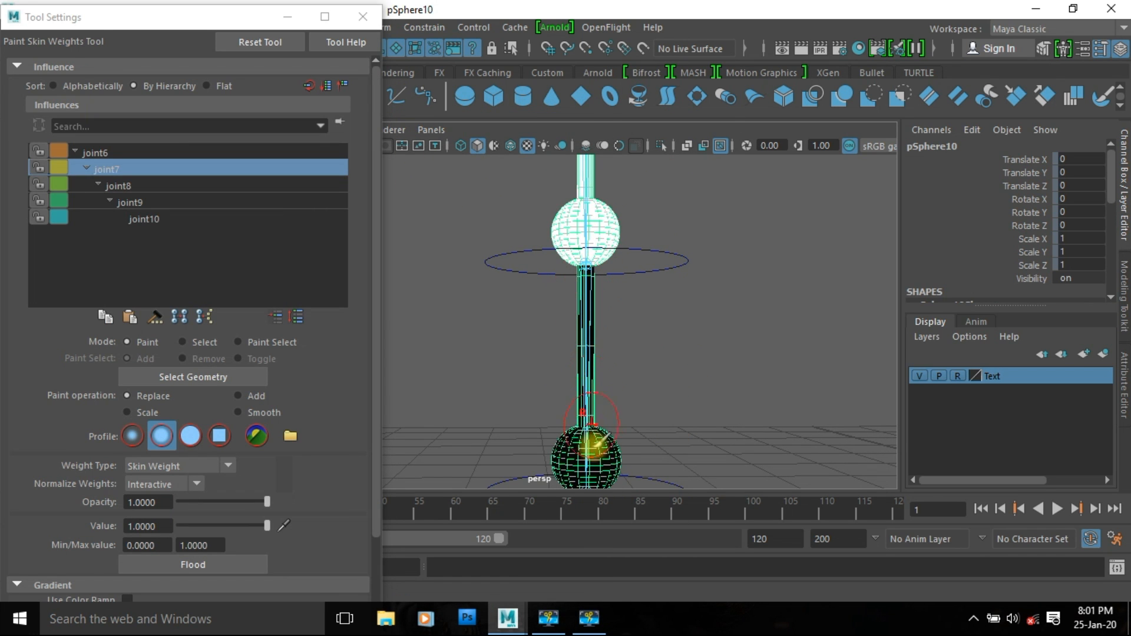
right_click_drag(588, 271, 590, 187)
middle_click_drag(611, 426, 618, 347, "alt")
right_click_drag(619, 346, 707, 427, "alt")
- Paint joint8 weights of 1.0 in Replace mode over the third sphere, covering it from all sides
left_click_drag(709, 424, 656, 307, "alt")
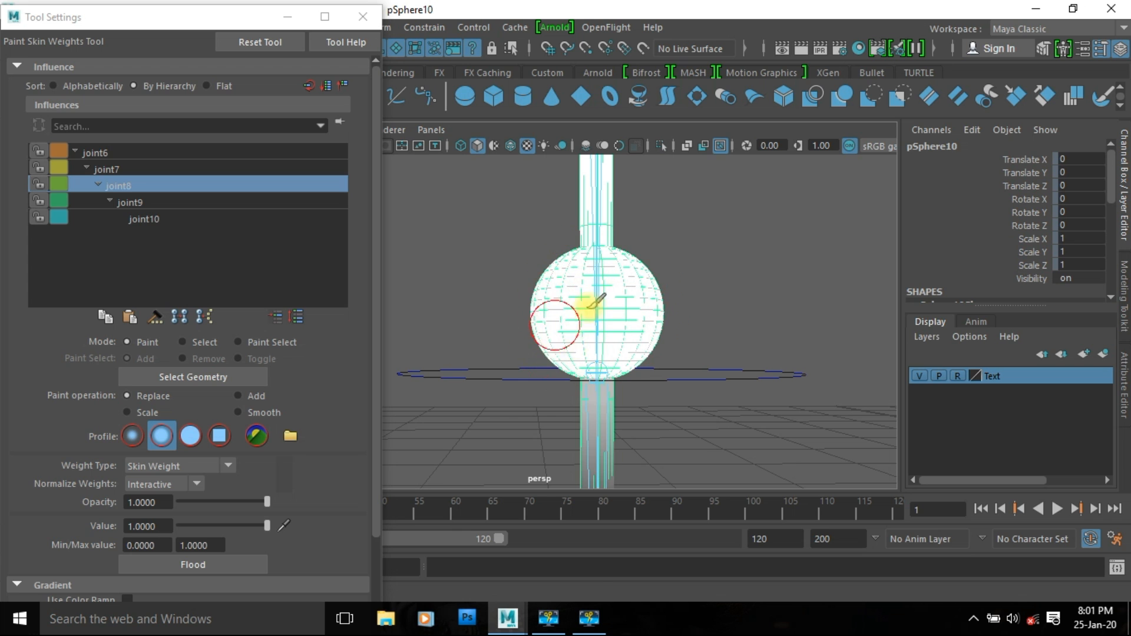
left_click_drag(424, 323, 571, 288, "alt")
left_click_drag(615, 339, 500, 260, "alt")
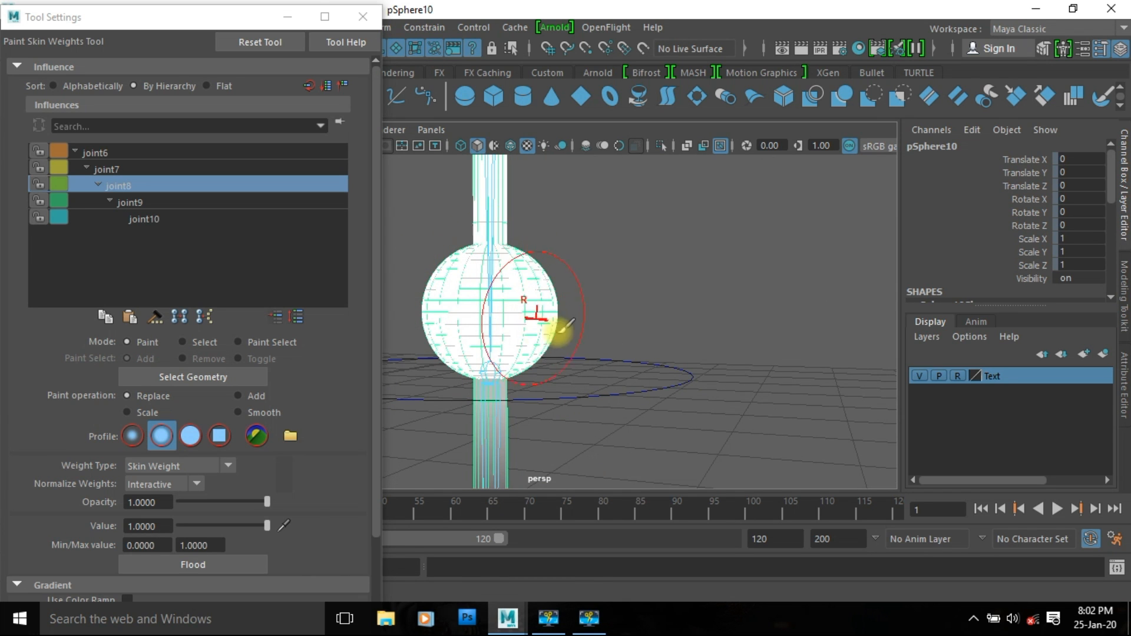
left_click_drag(564, 325, 502, 322, "alt")
mouse_move(591, 343)
left_mouse_down("alt")
mouse_move(523, 346)
mouse_move(589, 321)
left_mouse_up("alt")
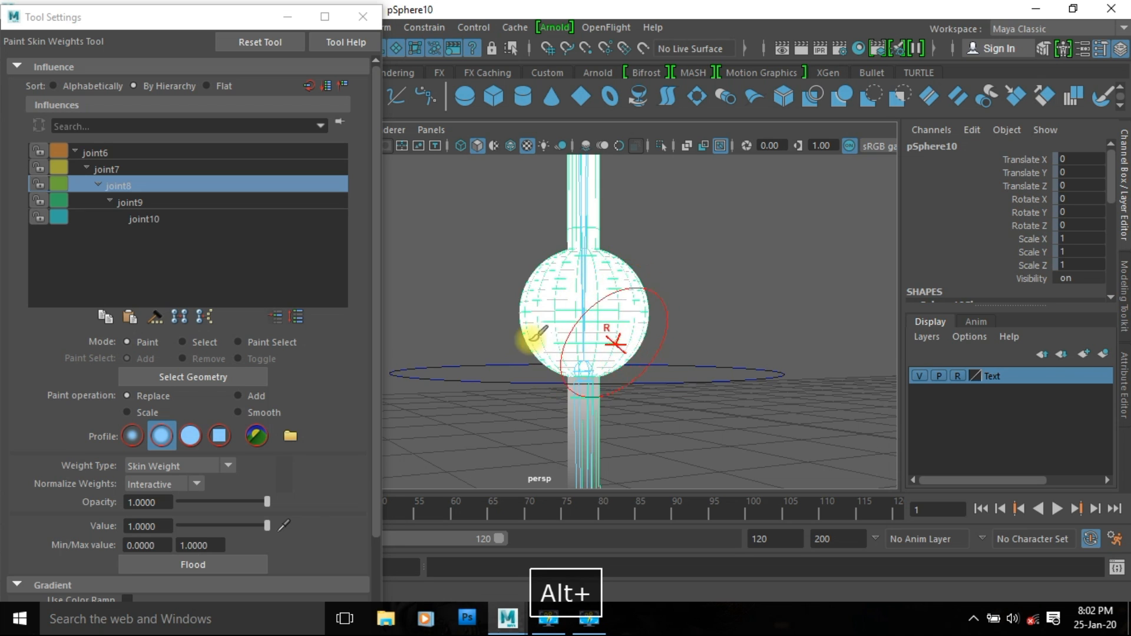
left_click_drag(530, 340, 495, 339, "alt")
mouse_move(717, 354)
left_mouse_down("alt")
mouse_move(631, 358)
mouse_move(700, 360)
left_mouse_up("alt")
right_click_drag(700, 360, 607, 369, "alt")
- Test the lower control circle's rotation after the joint8 painting and undo it
key("w")
left_click(597, 329)
key("e")
middle_click_drag(745, 354, 722, 245)
key("ctrl+z")
key("ctrl+z")
- Select the upper, middle and lower control circles together, test rotating them about X, and undo the rotation
left_click_drag(479, 373, 810, 348, "alt")
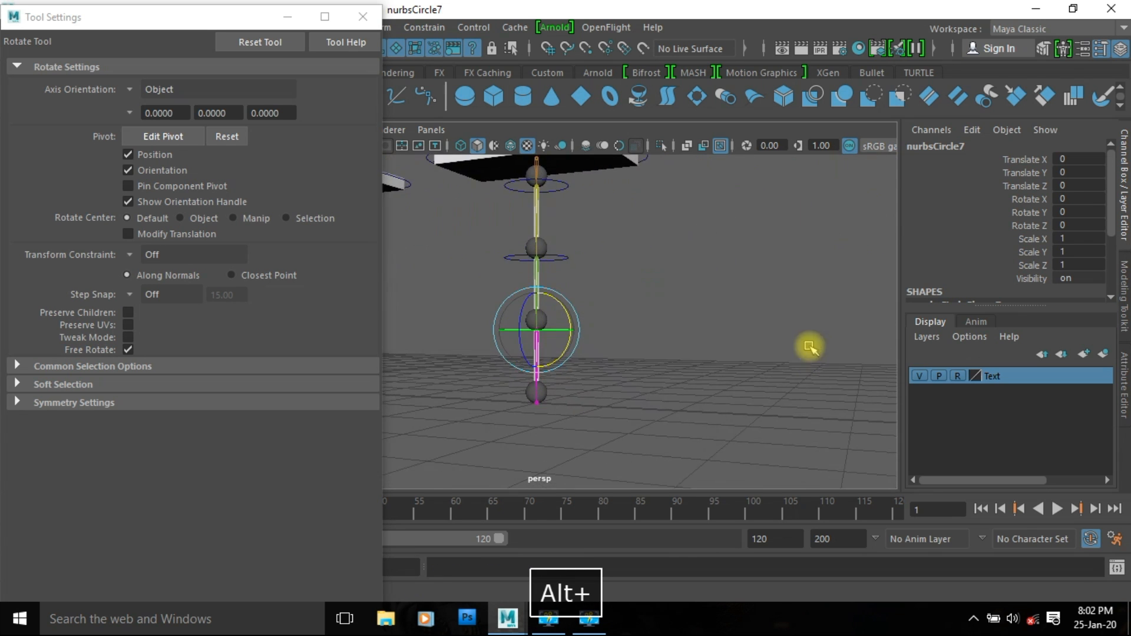
right_click_drag(810, 347, 556, 383, "alt")
left_click_drag(555, 384, 553, 374, "alt")
right_click_drag(553, 373, 699, 339, "alt")
middle_click_drag(700, 338, 733, 442, "alt")
right_click_drag(733, 442, 648, 392, "alt")
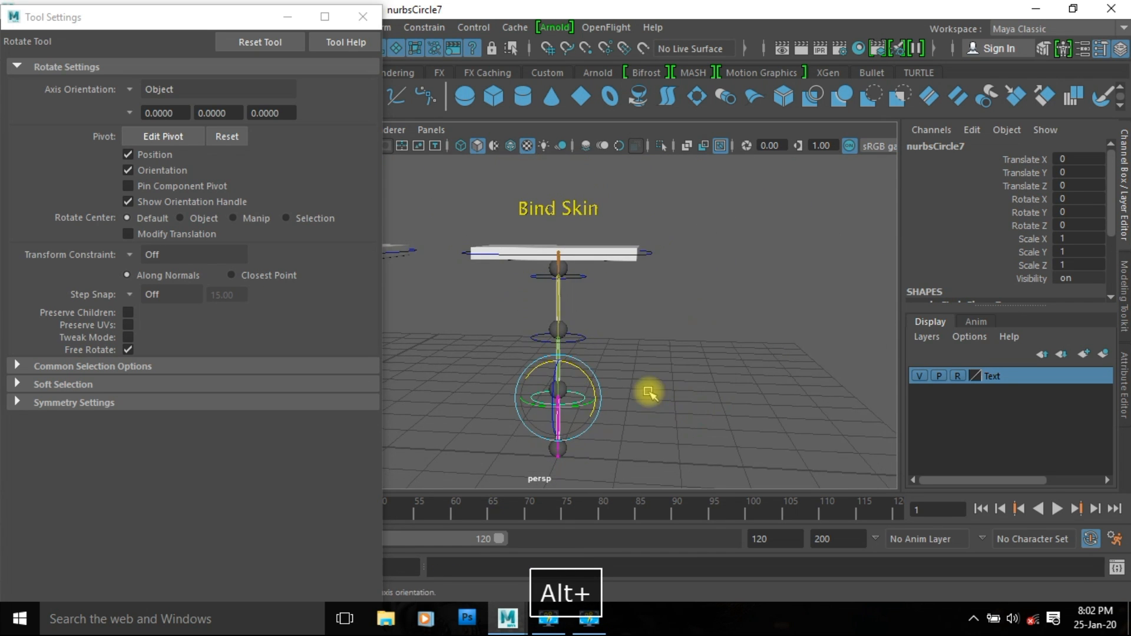
key("w")
left_click(587, 341, "shift")
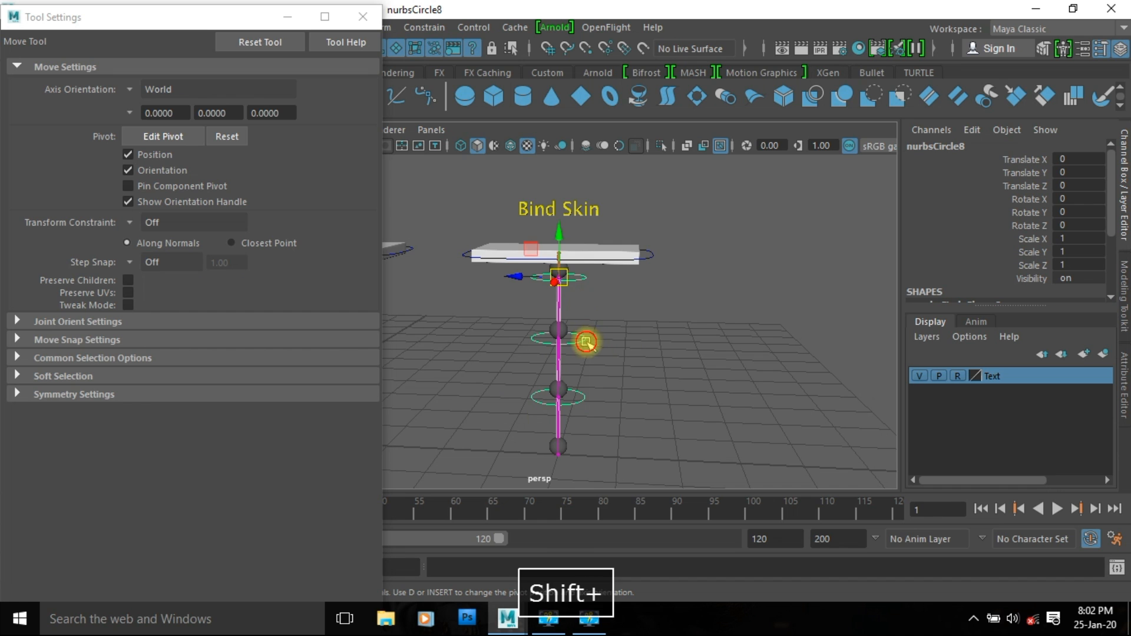
key("e")
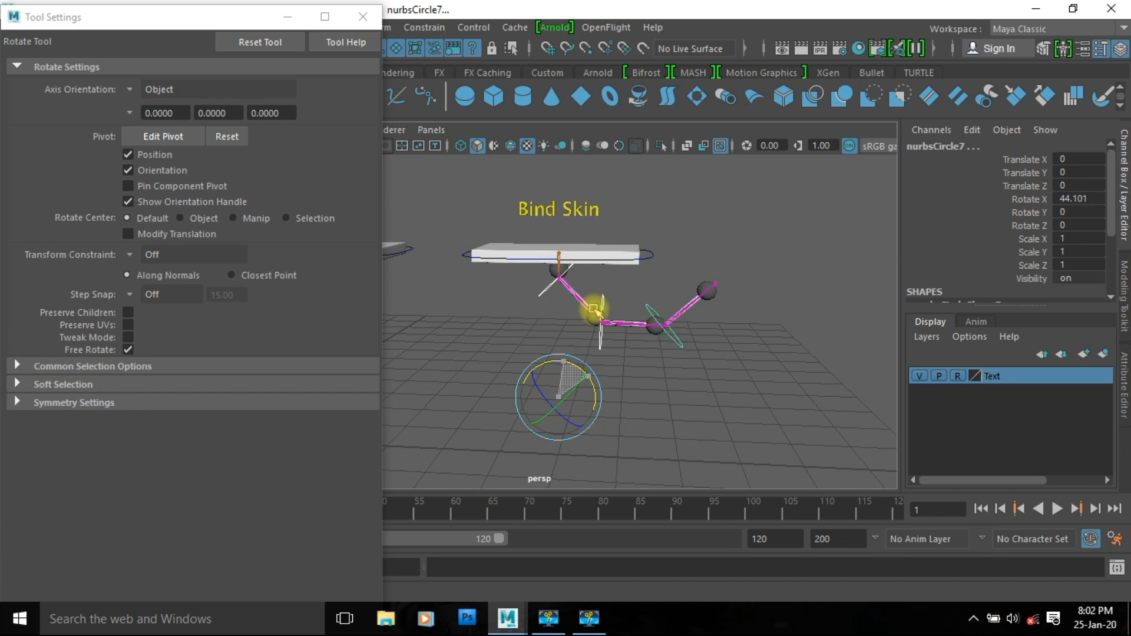
key("ctrl+z")
- Close the Tool Settings window, then swing the three selected control circles once more and undo the rotation
left_click(363, 17)
middle_click_drag(695, 274, 712, 475)
key("ctrl+z")
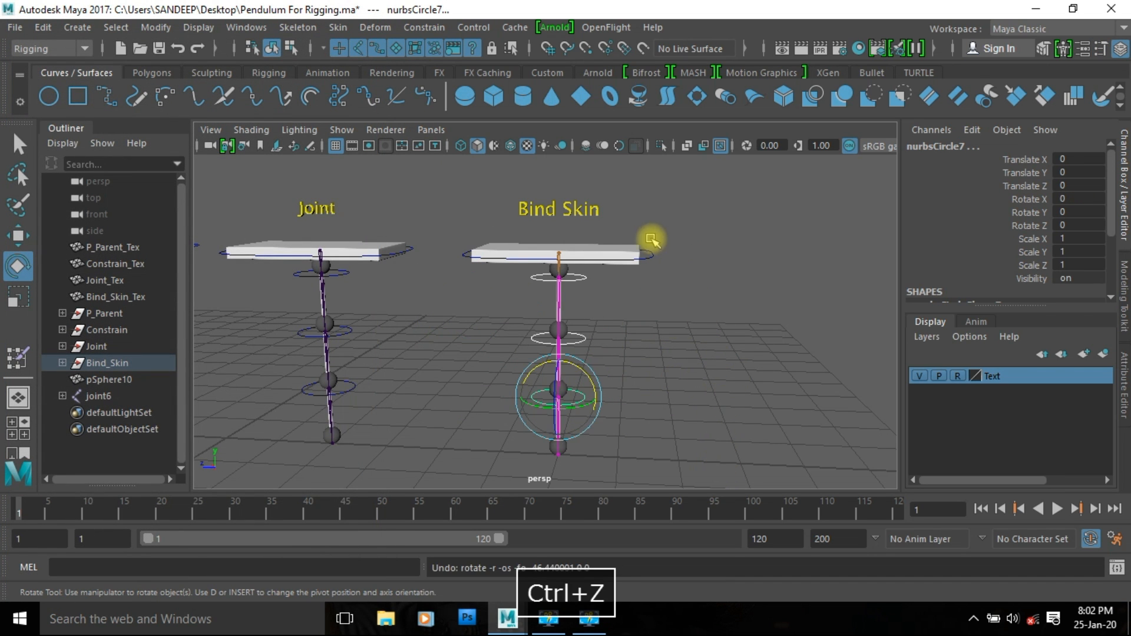
- Test moving and rotating the top bar's control circle on the Bind Skin pendulum, undoing both transforms
key("w")
left_click(571, 280)
middle_click_drag(571, 280, 578, 337)
key("ctrl+z")
key("e")
middle_click_drag(725, 328, 715, 249)
key("ctrl+z")
key("ctrl+z")
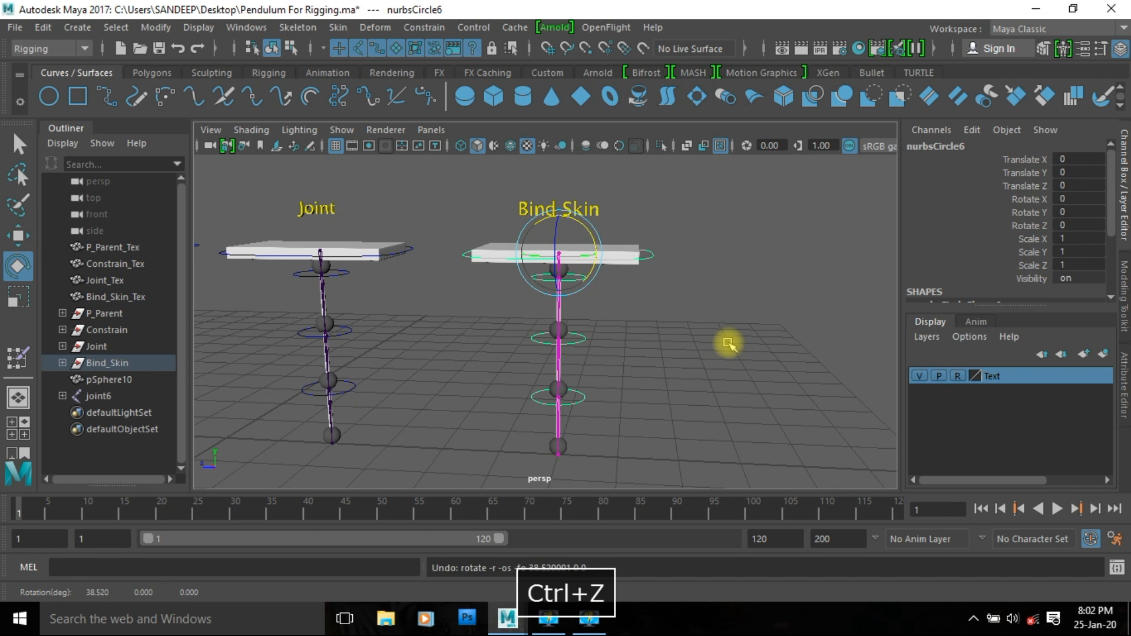
- Parent joint6 to the top bar's control circle on the Bind Skin pendulum
key("w")
right_click_drag(562, 316, 677, 371, "alt")
left_click(679, 324)
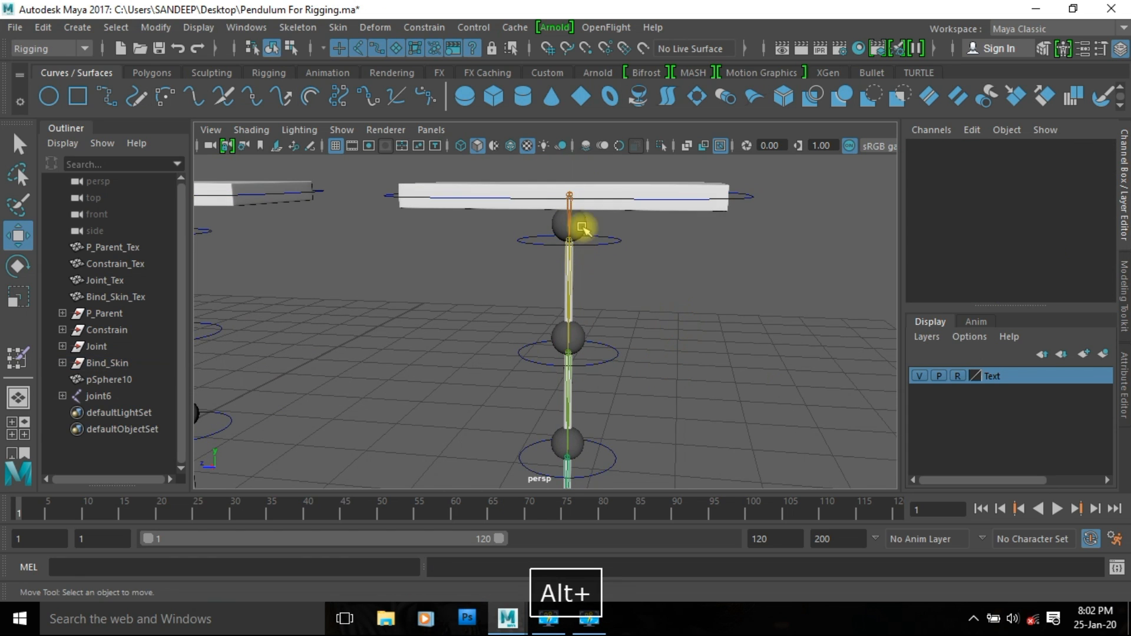
left_click(571, 213)
left_click(748, 194, "shift")
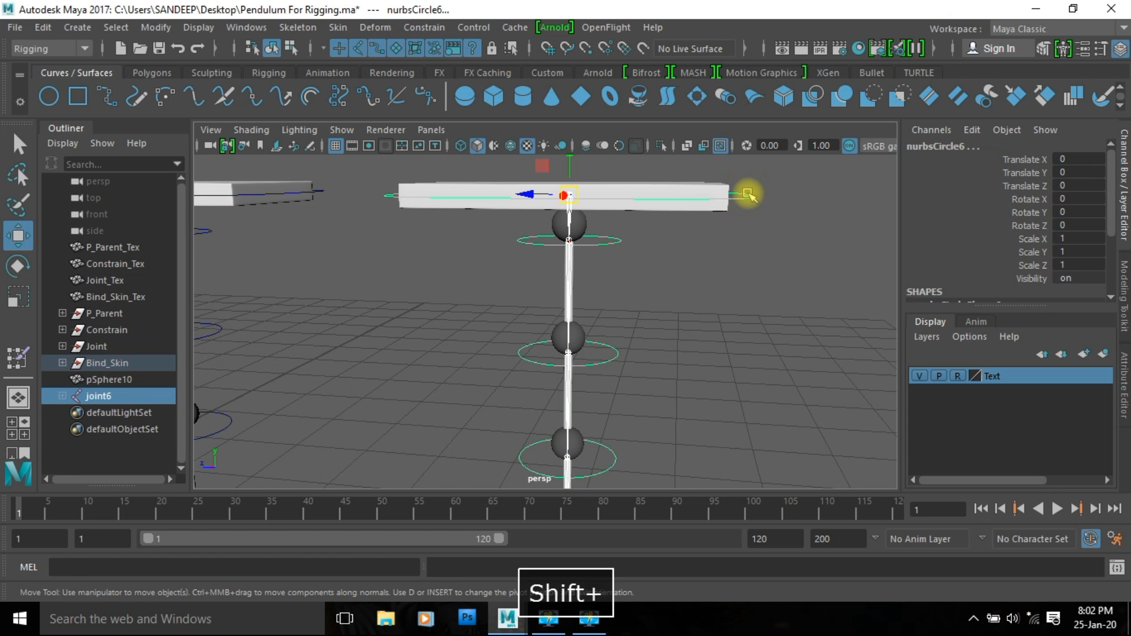
key("p")
- Test scaling the top bar's control circle to check the parented joint chain, and undo the scaling
left_click(748, 196)
right_click_drag(788, 295, 578, 317, "alt")
key("r")
left_click_drag(559, 250, 866, 320)
key("ctrl+z")
- Clear the selection and frame all four labelled pendulums for a final overview
right_click_drag(677, 354, 439, 360, "alt")
left_click_drag(429, 366, 553, 315, "alt")
left_click(760, 316)
middle_click_drag(526, 352, 647, 336, "alt")
right_click_drag(647, 336, 763, 341, "alt")
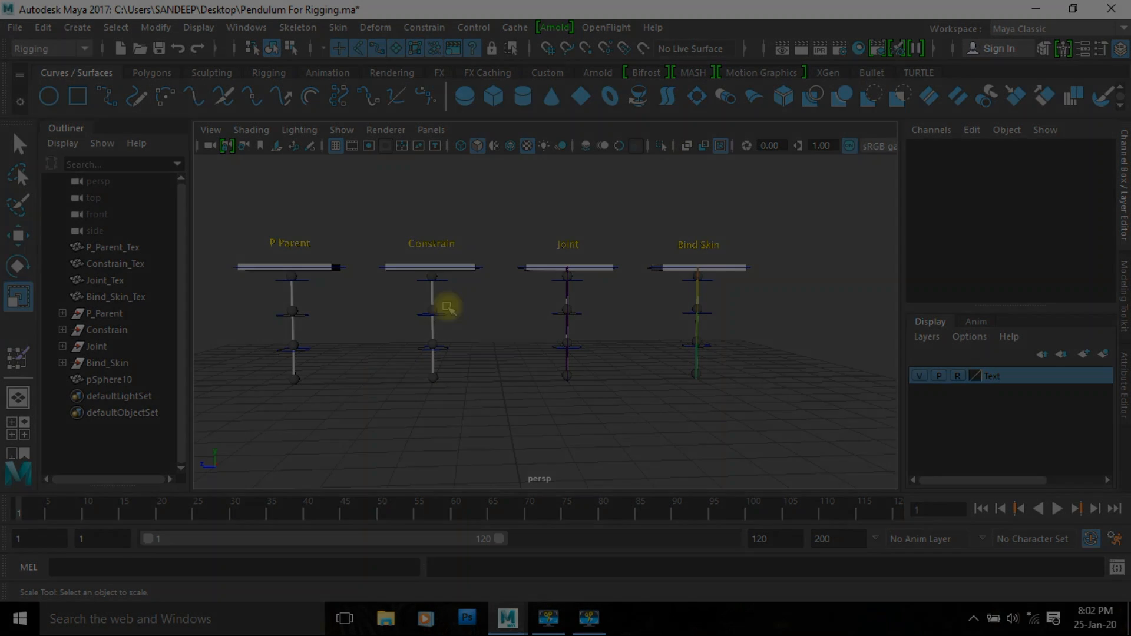